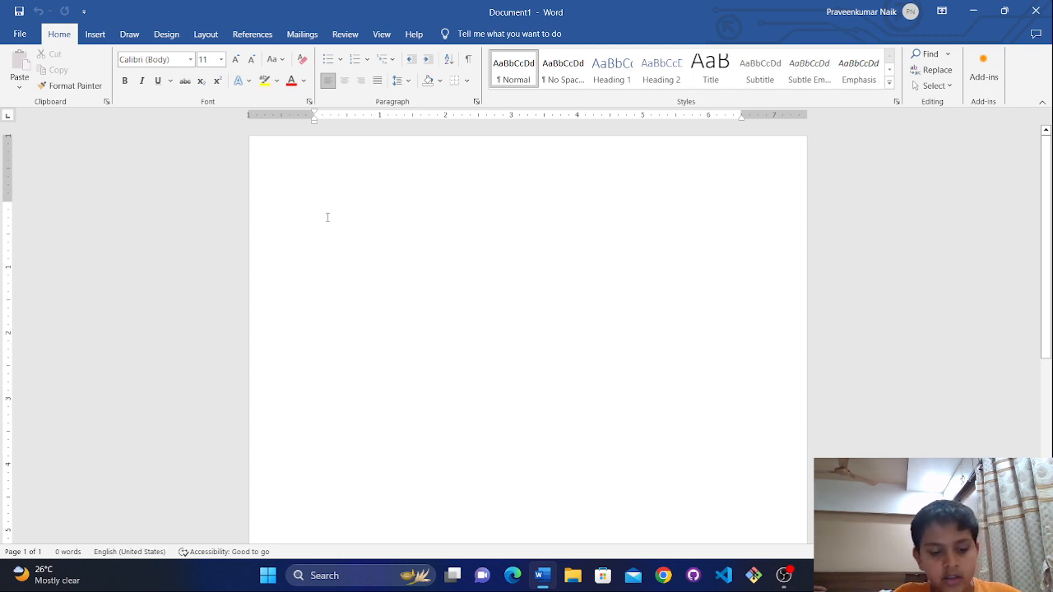
# Clear the test word from the page and set the font size to 24.
pyautogui.write('Jhon')
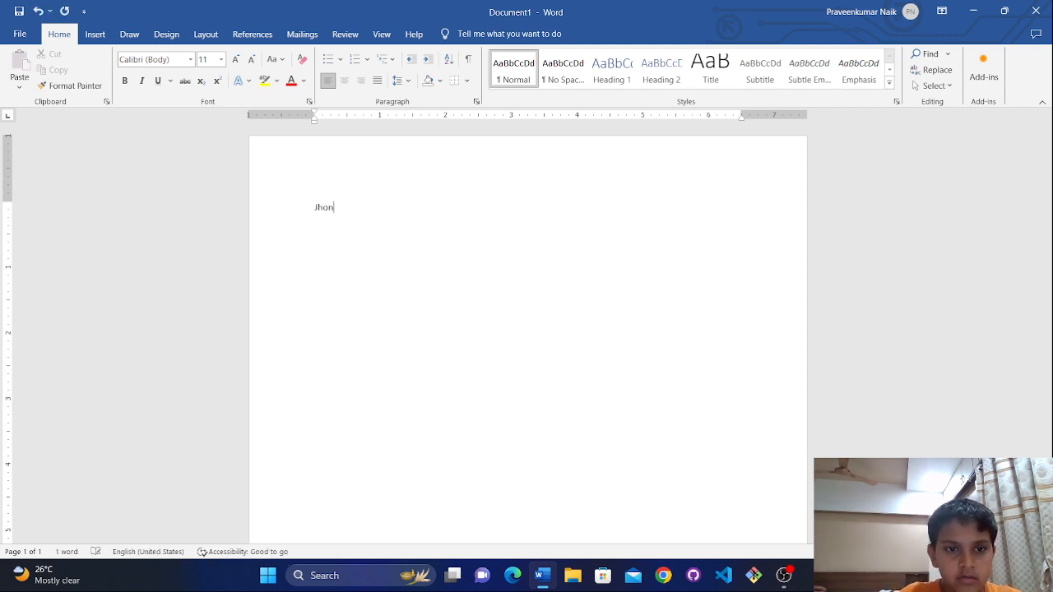
pyautogui.press('BackSpace')
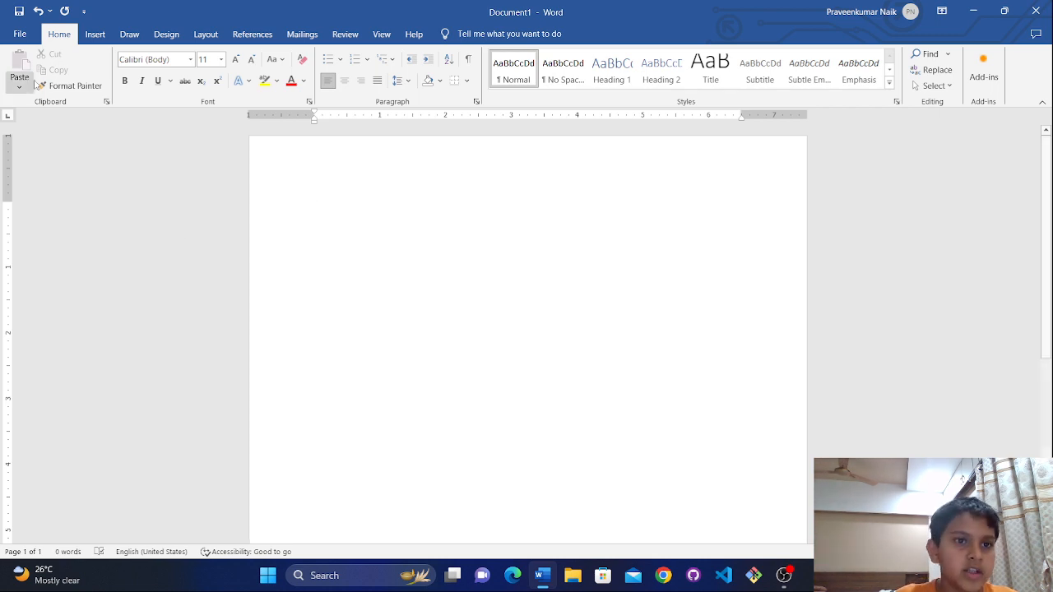
pyautogui.click(221, 59)
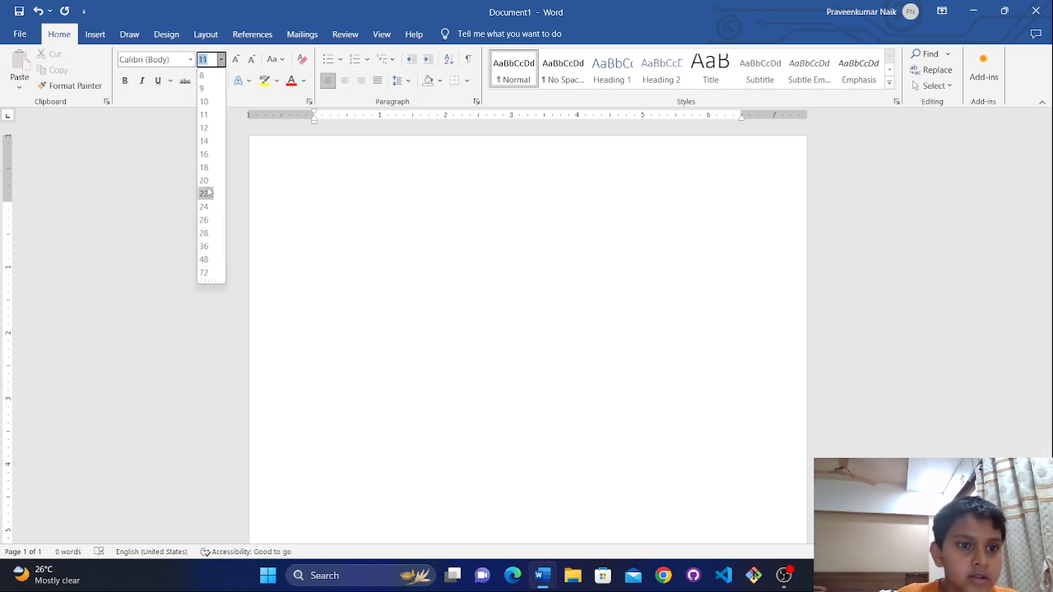
pyautogui.click(203, 206)
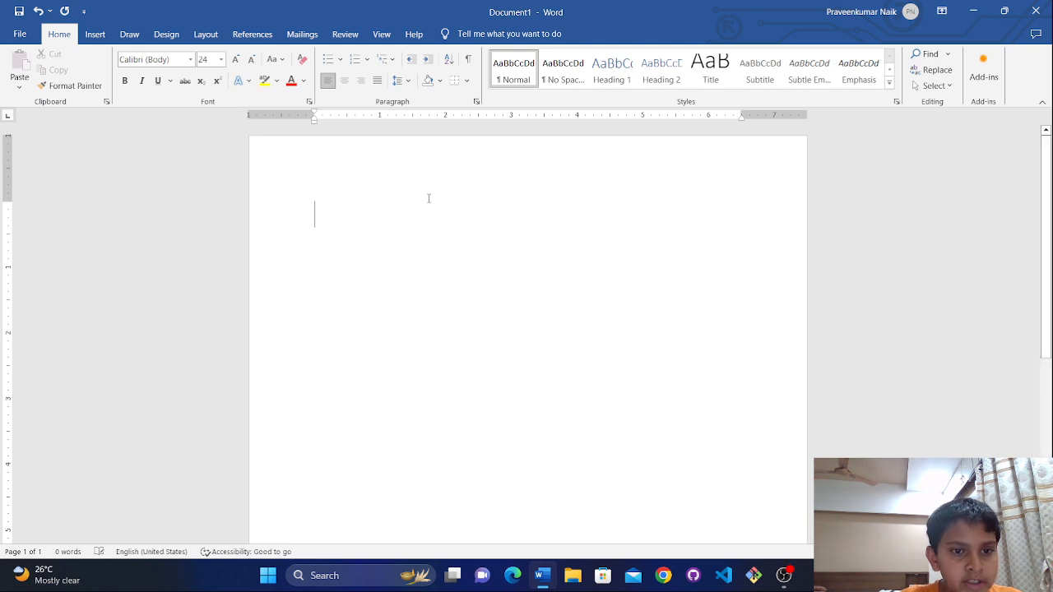
# Write three sample first names separated by commas on the first line of the document.
pyautogui.write('JH')
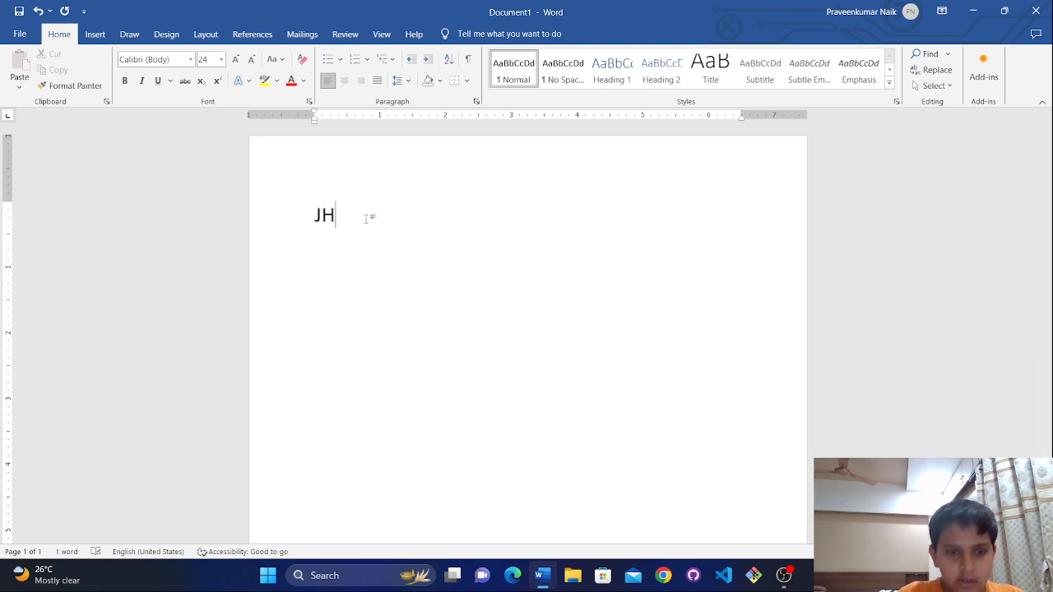
pyautogui.write('=')
pyautogui.press('BackSpace')
pyautogui.press('BackSpace')
pyautogui.press('BackSpace')
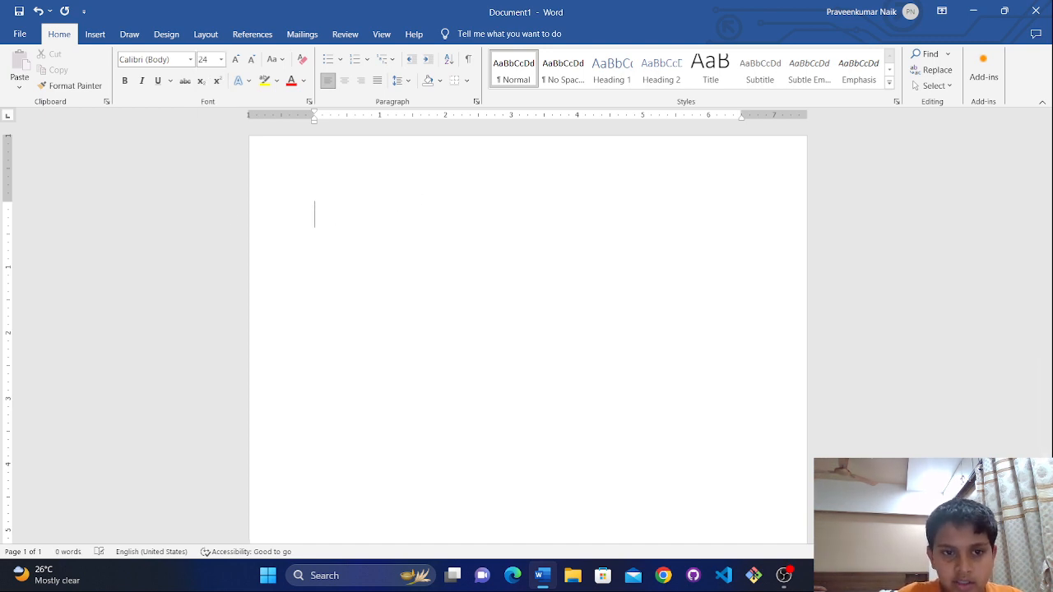
pyautogui.write('Jho')
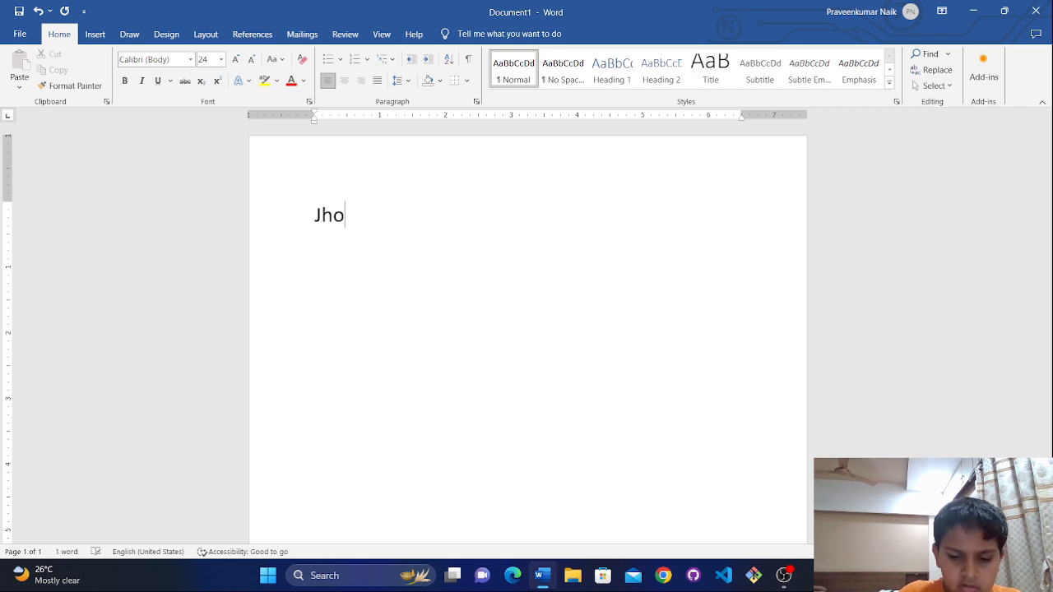
pyautogui.write('n,')
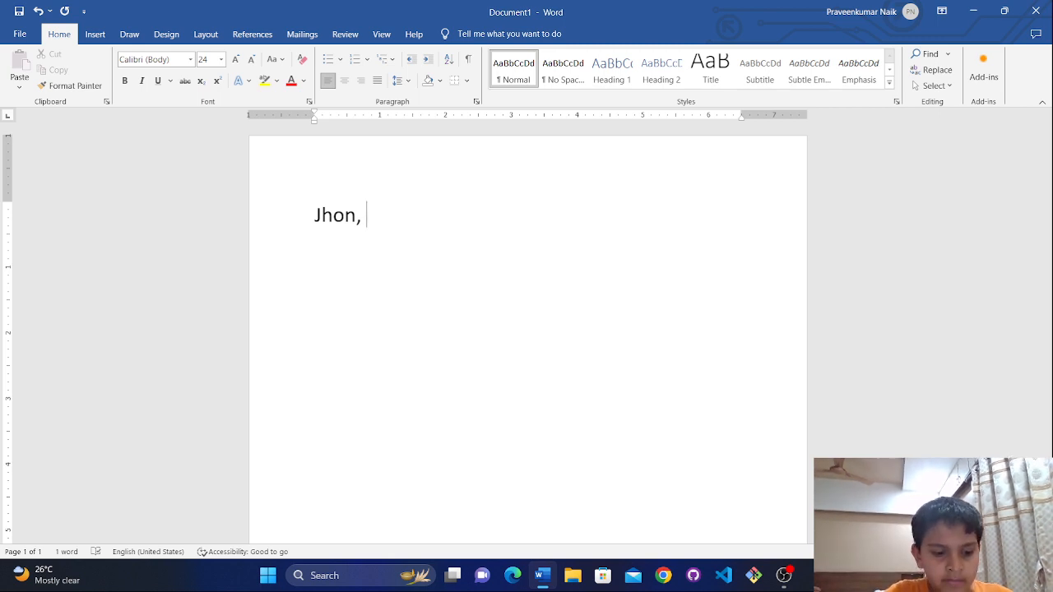
pyautogui.write('Stev')
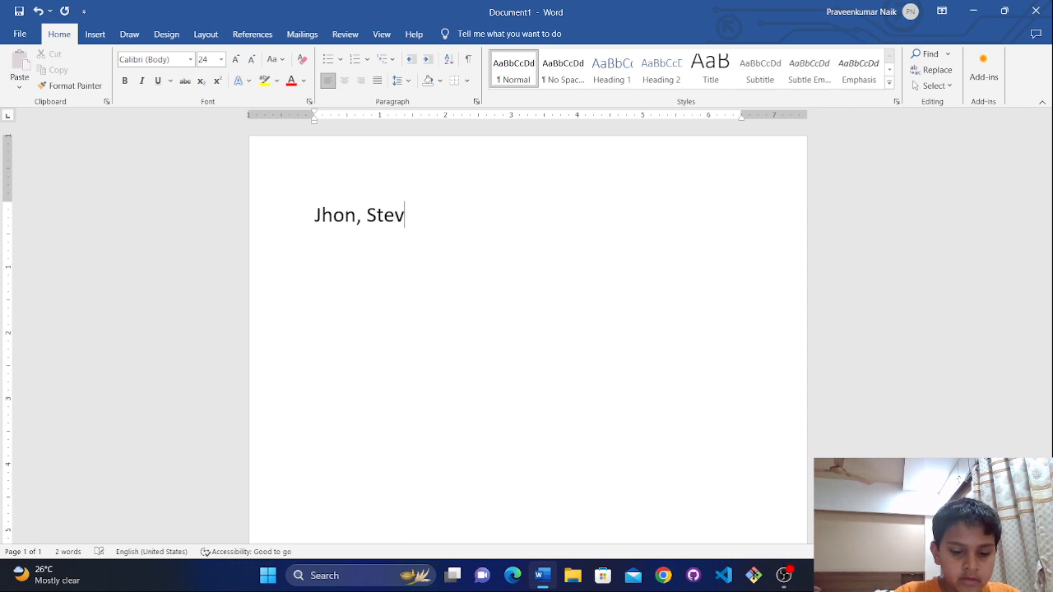
pyautogui.write('en, ')
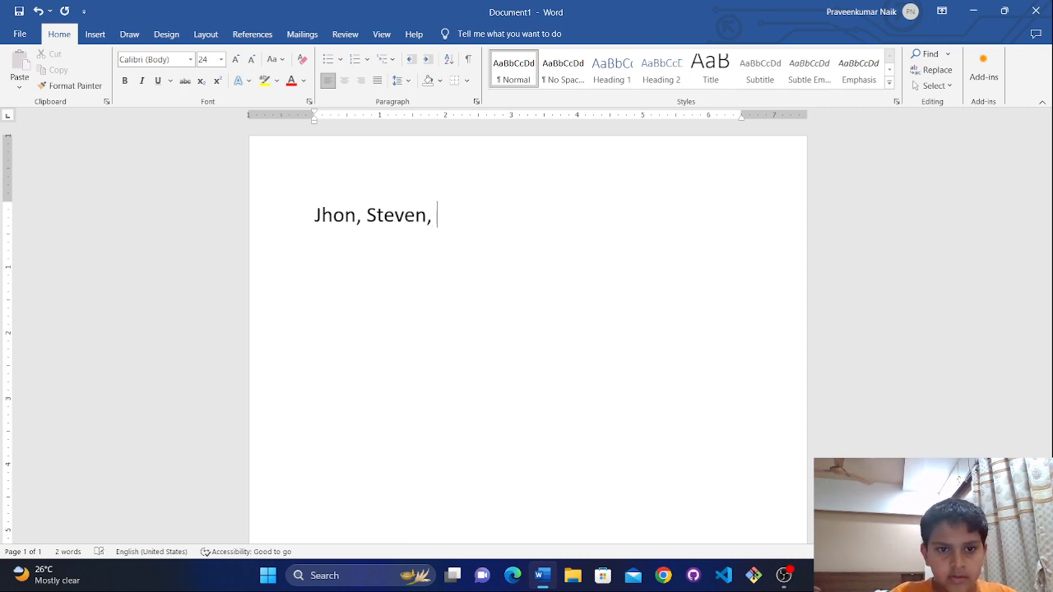
pyautogui.write('Sma')
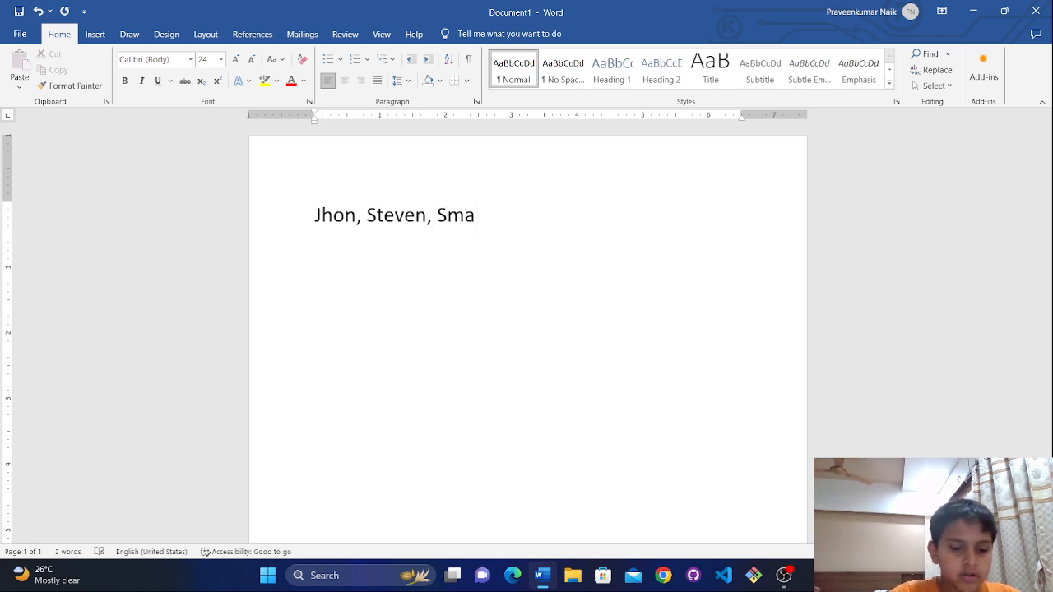
pyautogui.press('BackSpace')
pyautogui.press('BackSpace')
pyautogui.write('amarth')
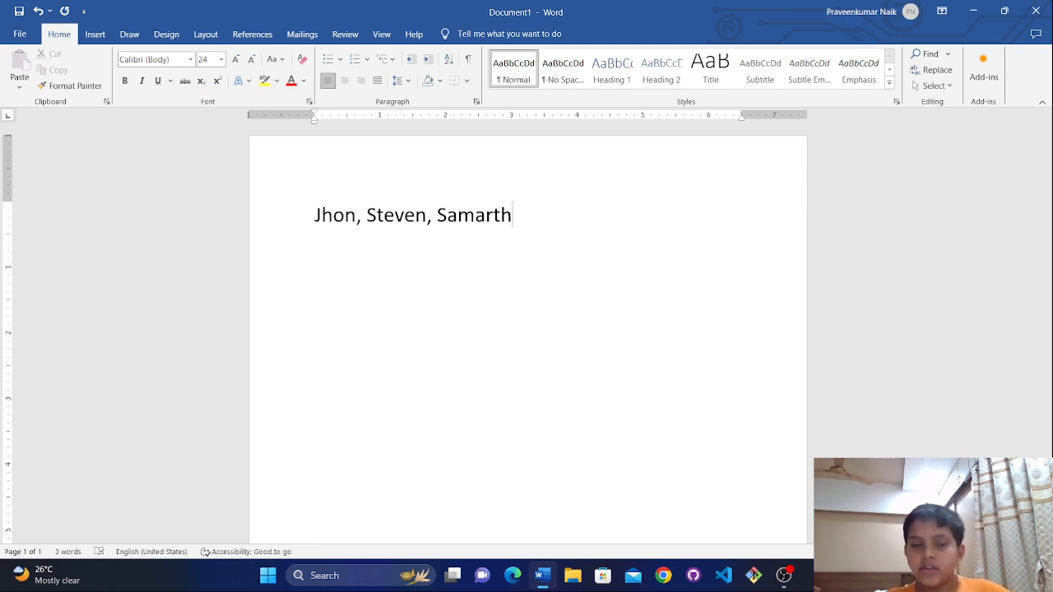
# Delete the whole line of sample names from the document.
pyautogui.moveTo(546, 233); pyautogui.dragTo(315, 214)
pyautogui.click(554, 226)
pyautogui.click(291, 188)
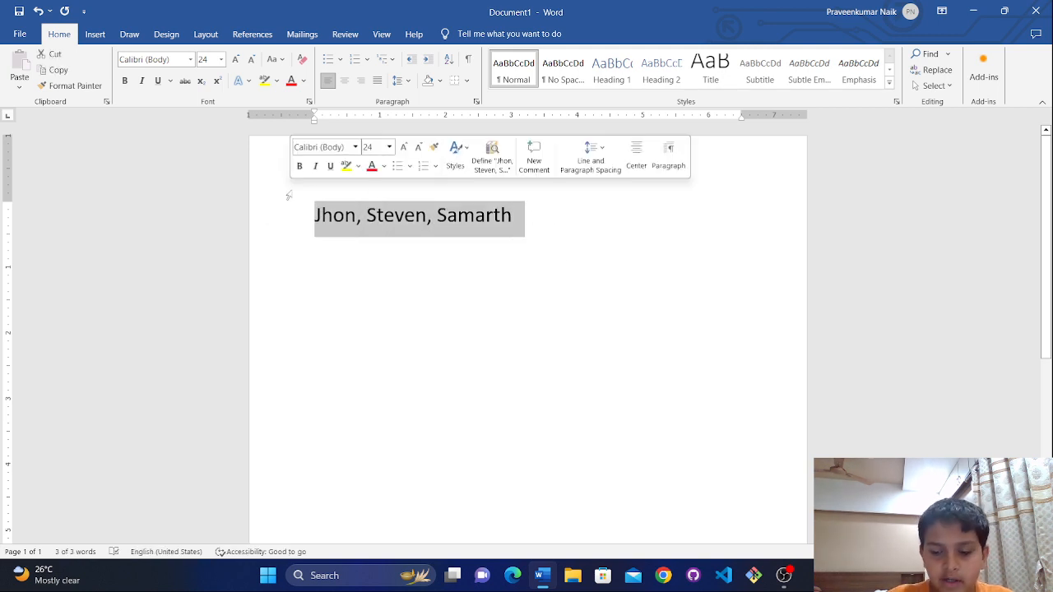
pyautogui.press('BackSpace')
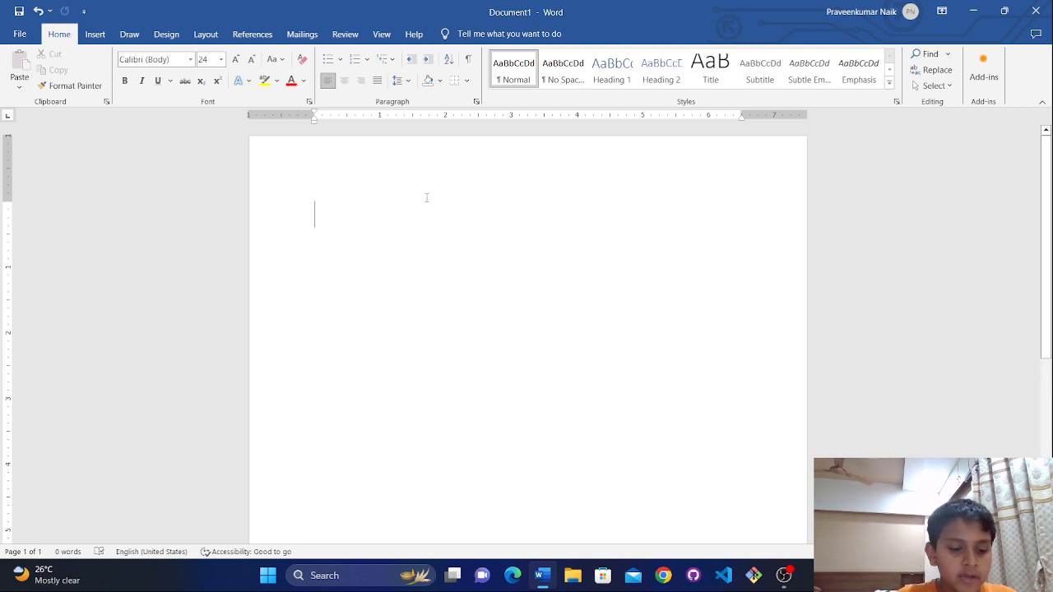
# Write a "Dear" salutation with a recipient's first name and a comma, and delete that line again.
pyautogui.write('Dae')
pyautogui.press('BackSpace')
pyautogui.press('BackSpace')
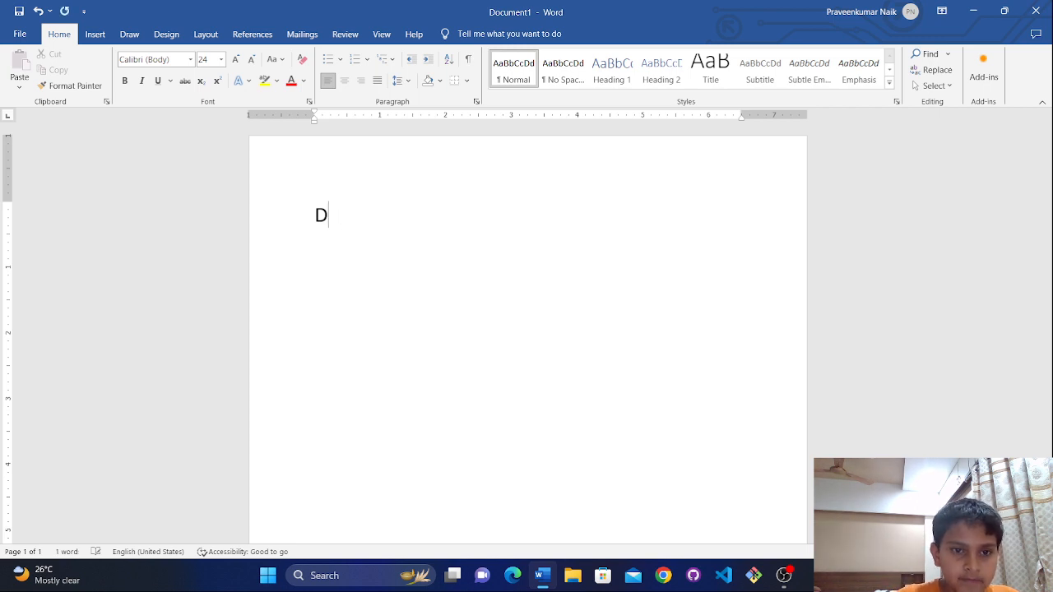
pyautogui.write('ear')
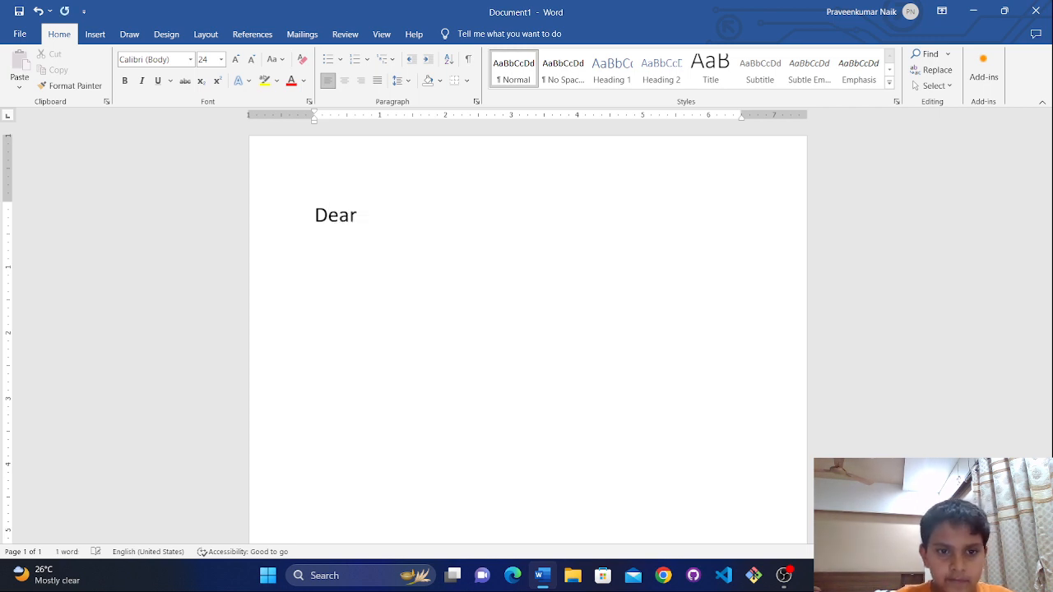
pyautogui.write(' Jhon,')
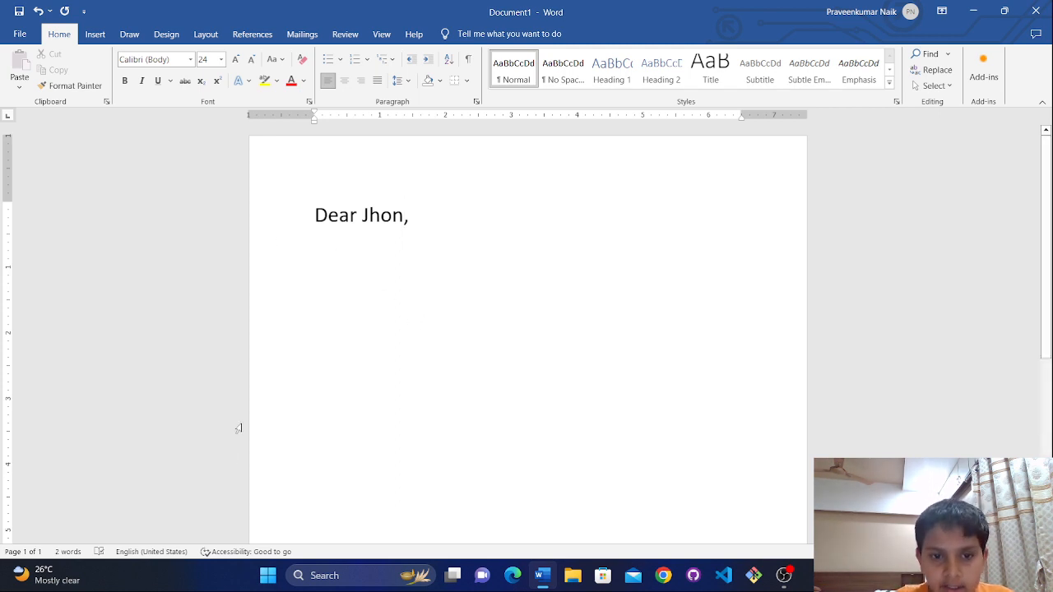
pyautogui.press('Return')
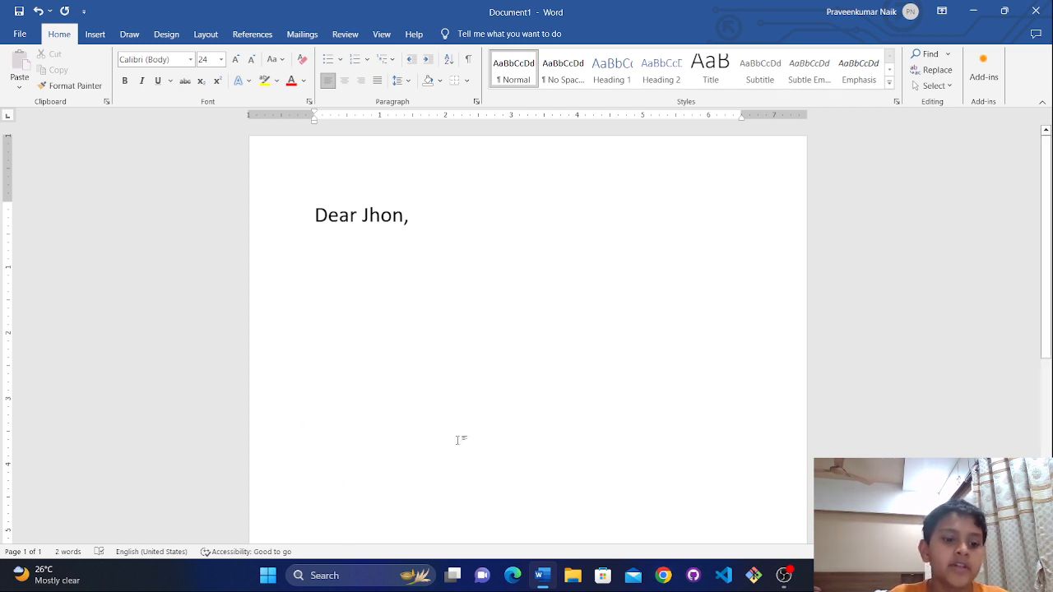
pyautogui.click(305, 206)
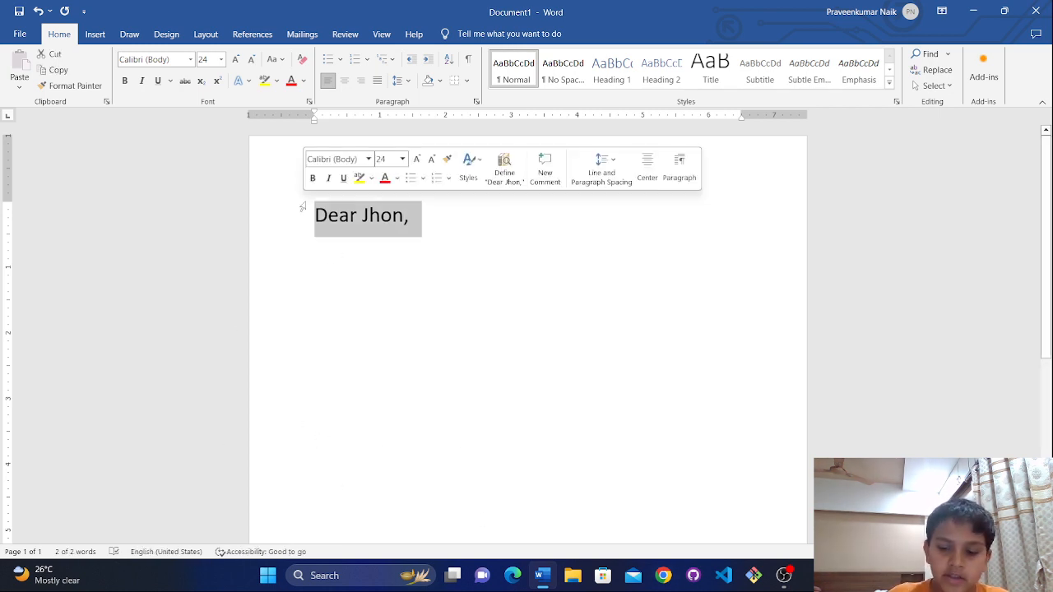
pyautogui.press('BackSpace')
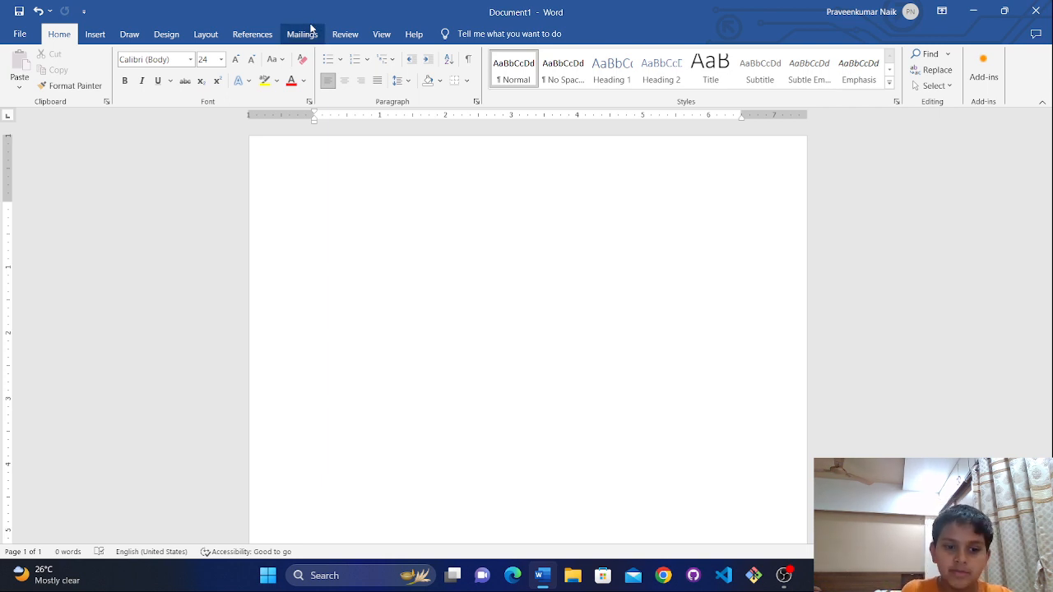
# Open Excel, create a blank workbook and select cell A1.
pyautogui.click(268, 575)
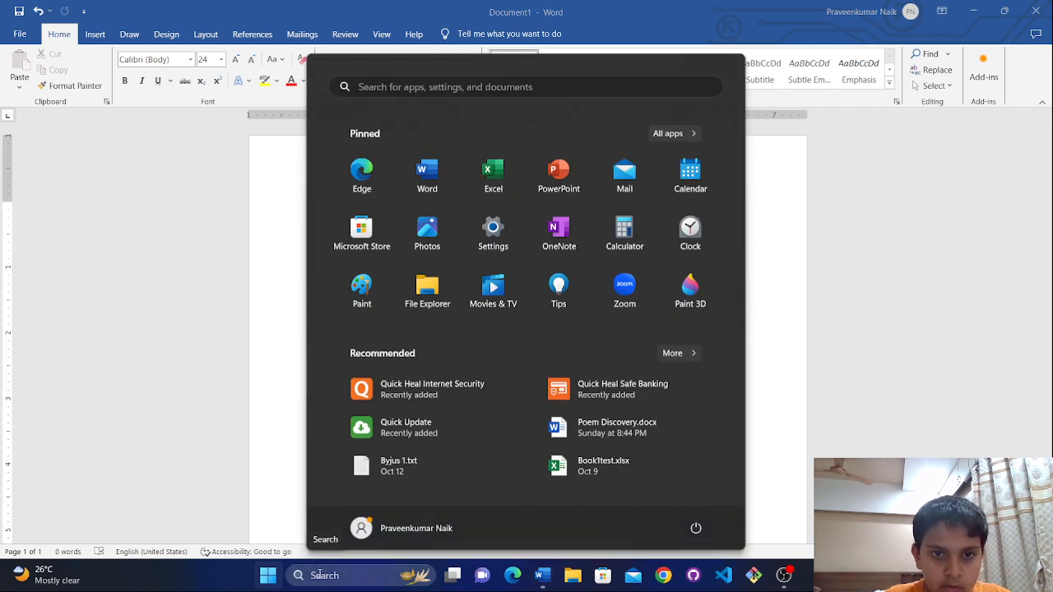
pyautogui.click(492, 191)
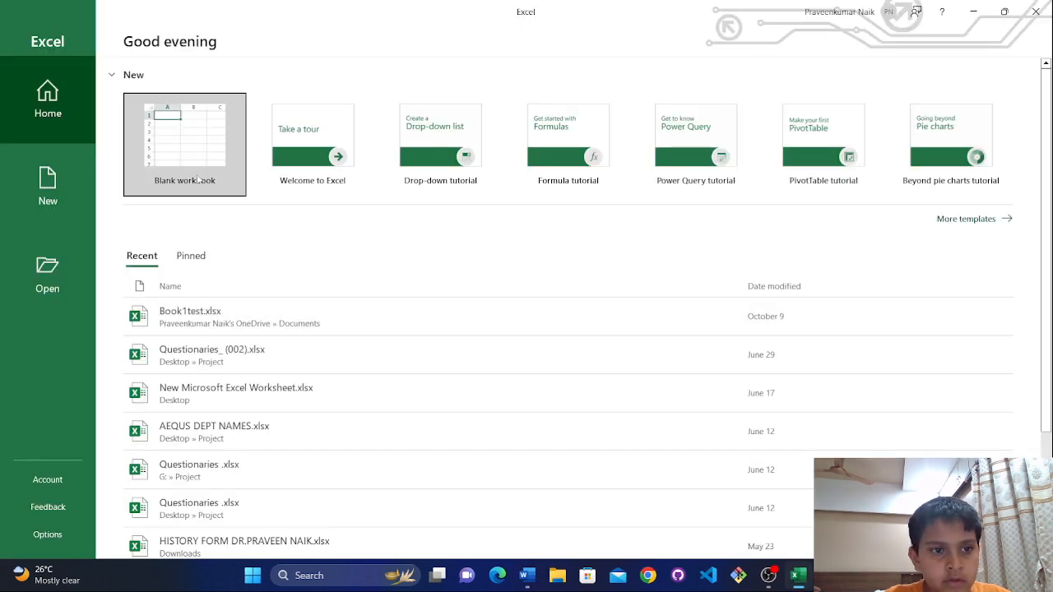
pyautogui.click(197, 174)
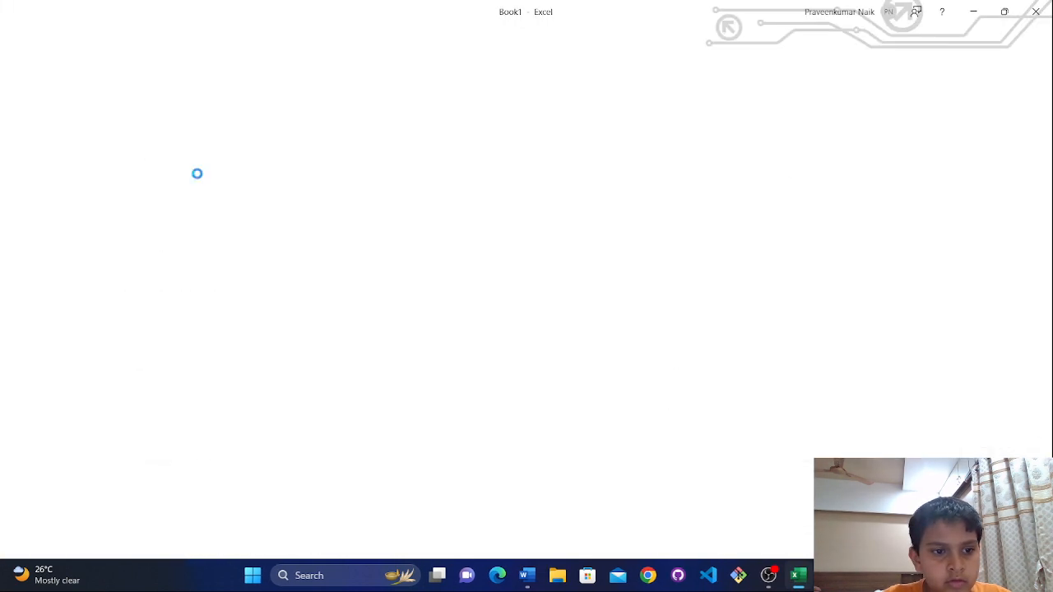
pyautogui.click(197, 174)
pyautogui.click(230, 121)
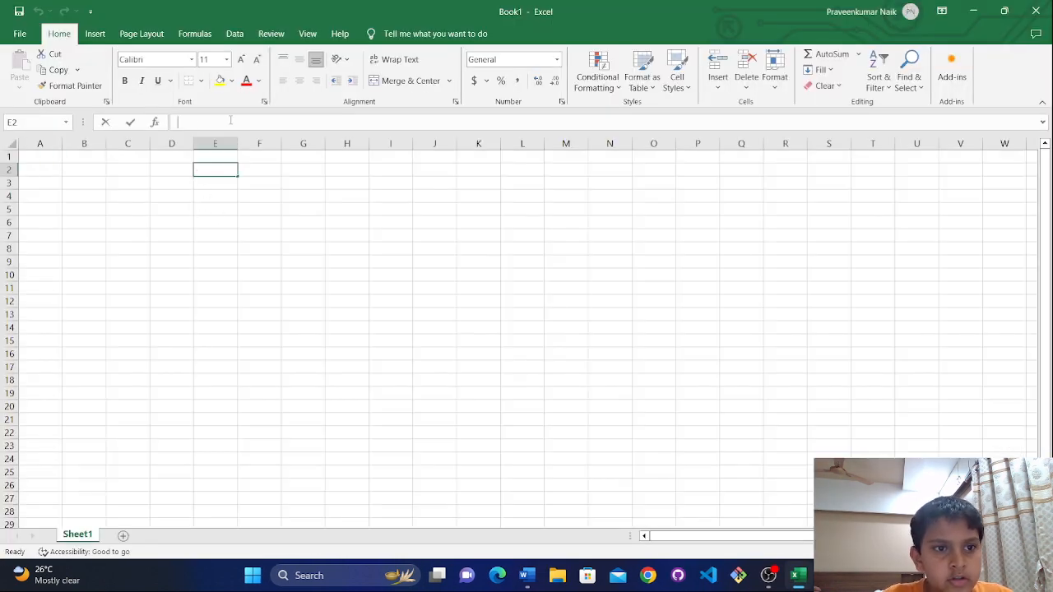
pyautogui.click(293, 167)
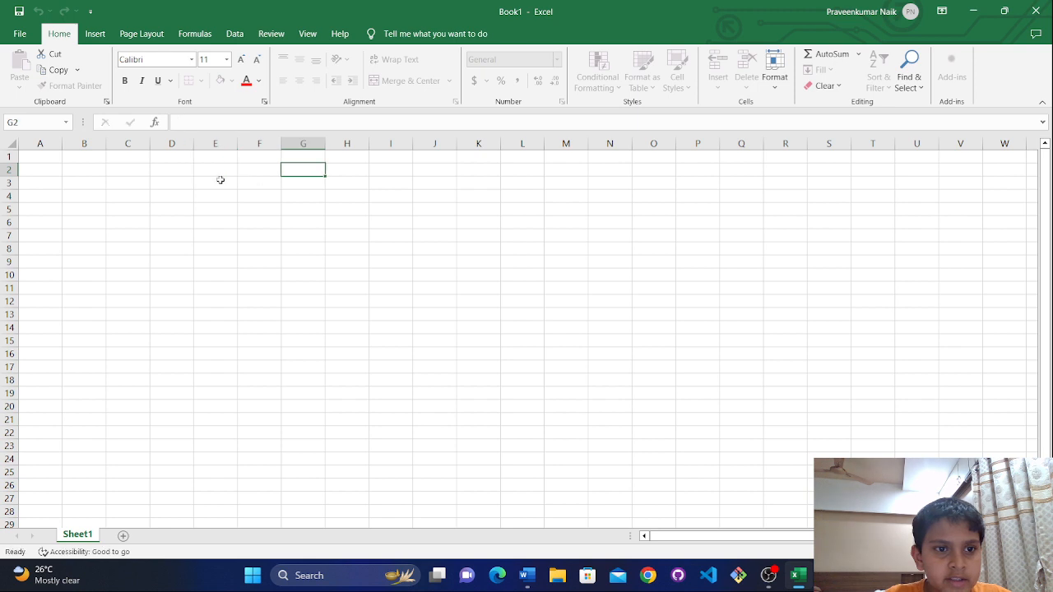
pyautogui.click(58, 161)
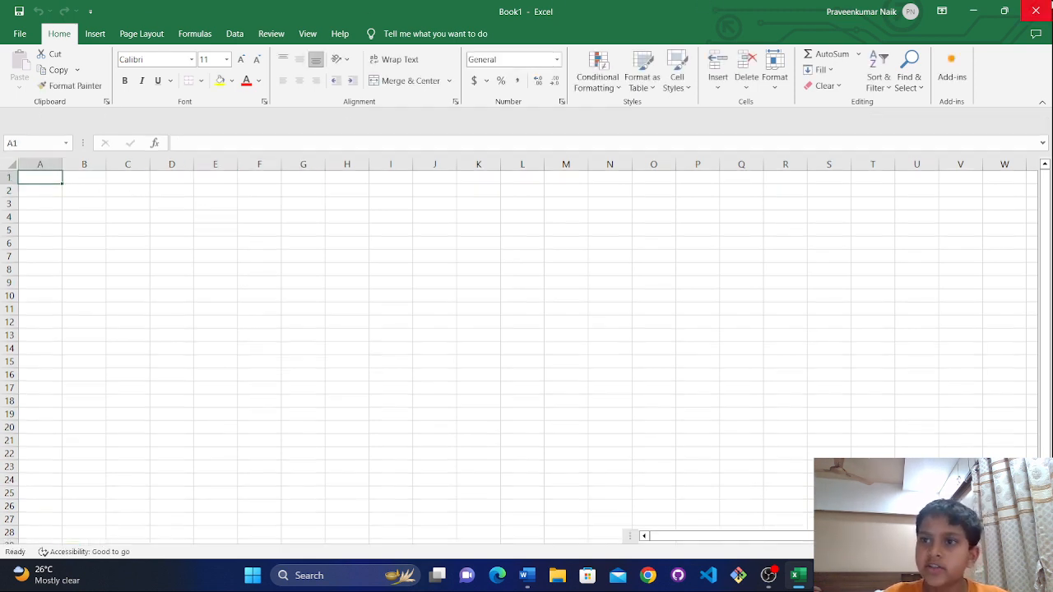
pyautogui.click(1041, 119)
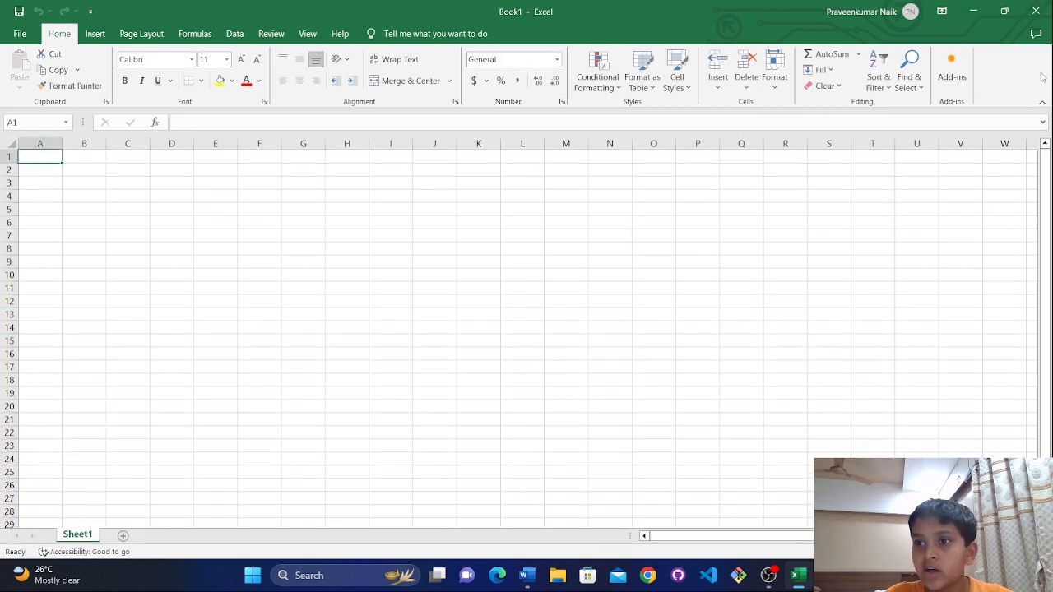
# Minimize the Excel workbook and return to the blank Word document.
pyautogui.click(972, 11)
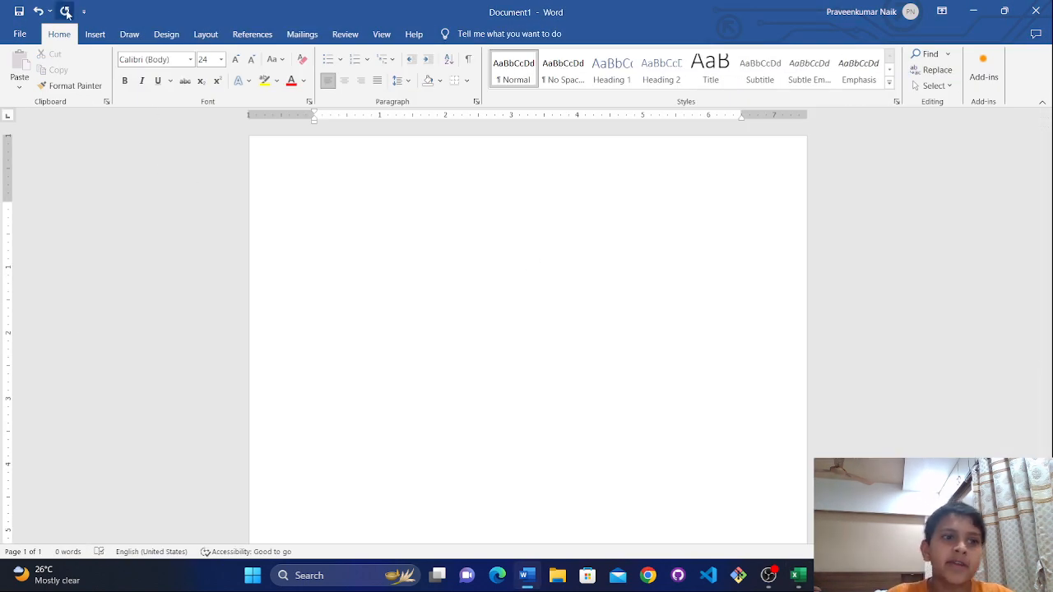
pyautogui.click(95, 33)
pyautogui.click(60, 34)
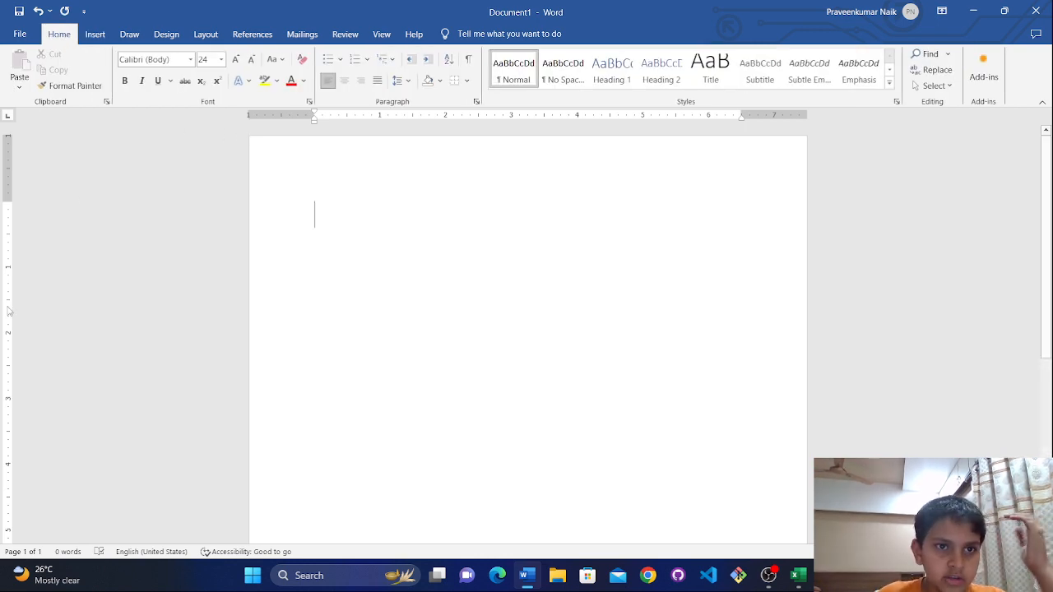
# Start the Step-by-Step Mail Merge Wizard for Letters, using the current document, and advance to selecting recipients.
pyautogui.click(299, 35)
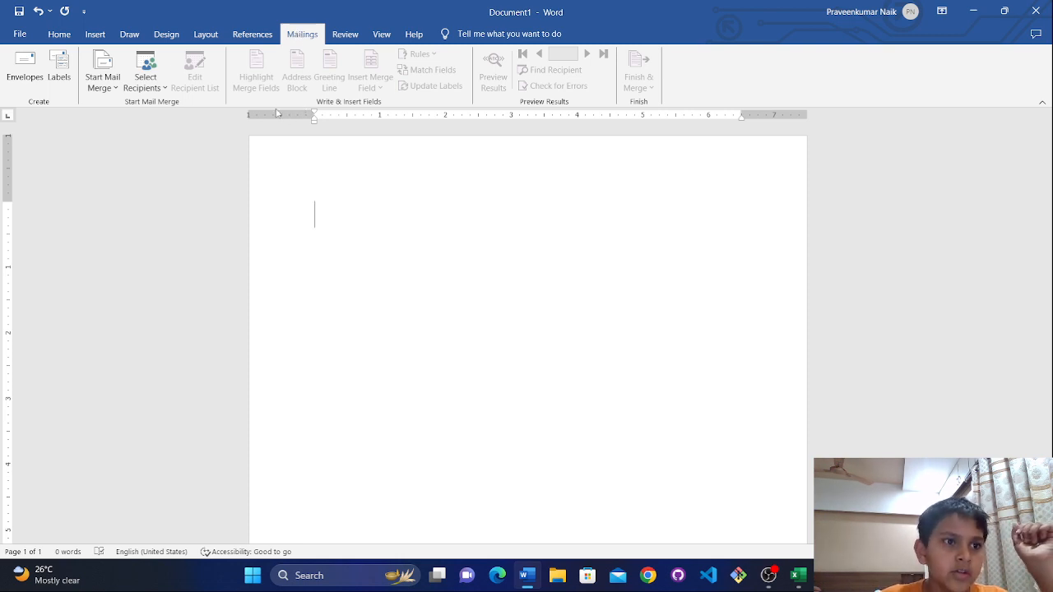
pyautogui.click(117, 87)
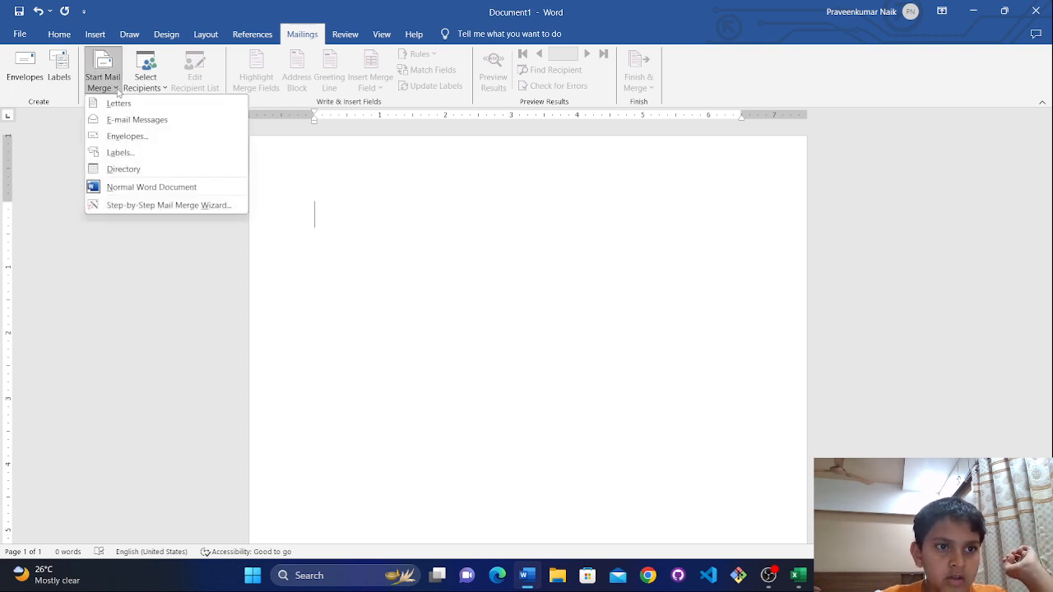
pyautogui.click(123, 207)
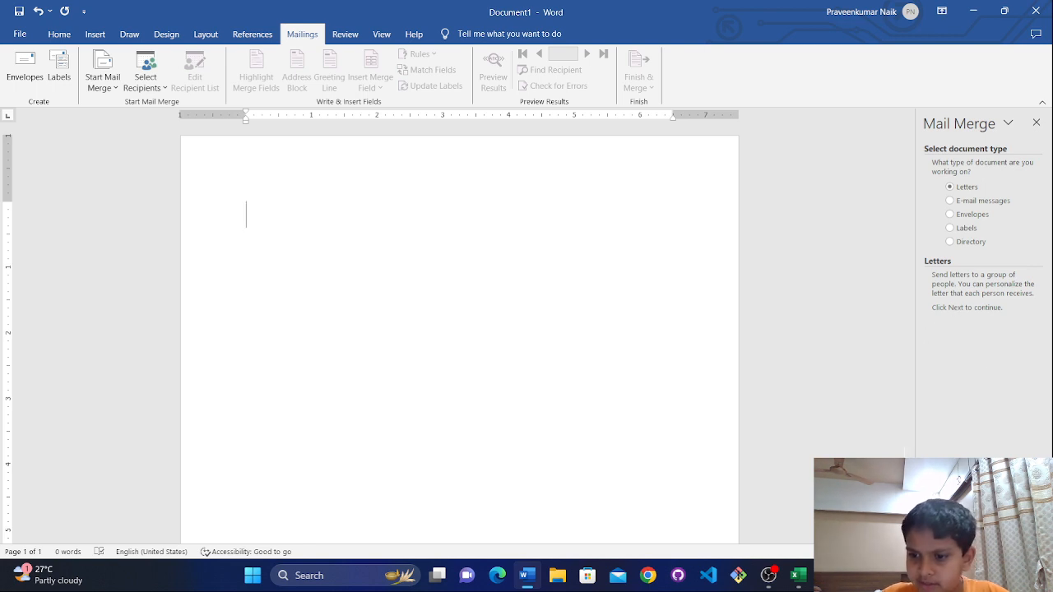
pyautogui.click(979, 532)
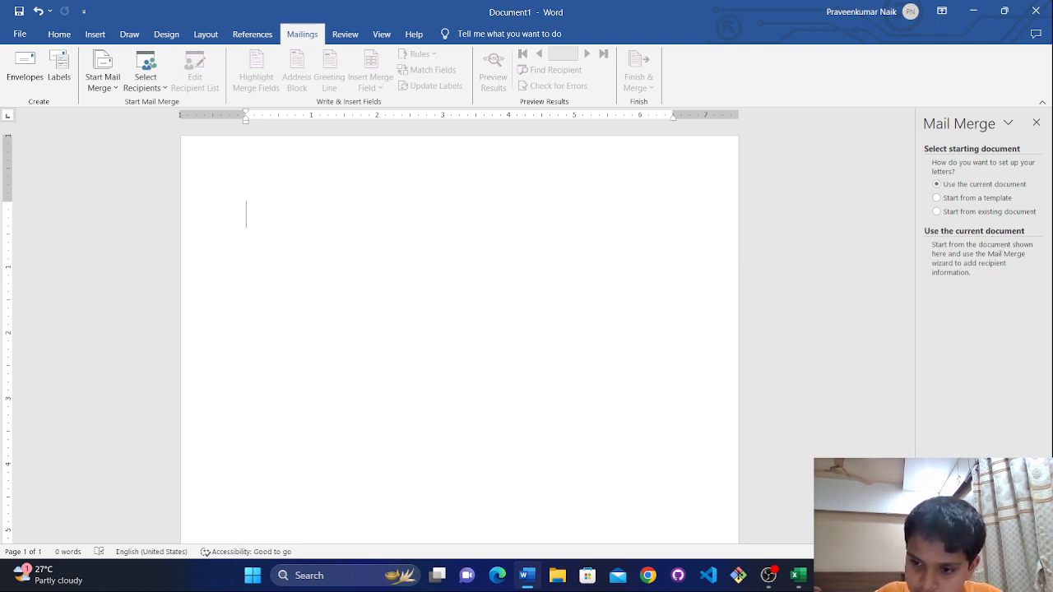
pyautogui.click(971, 519)
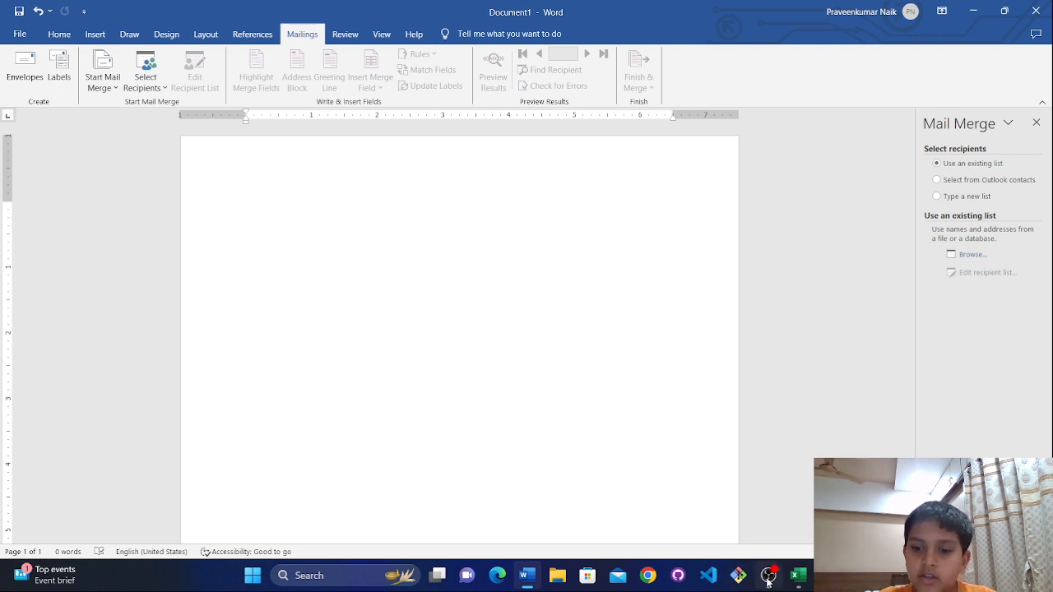
# Switch to the blank Excel workbook and set the sheet's zoom to 200%.
pyautogui.click(799, 580)
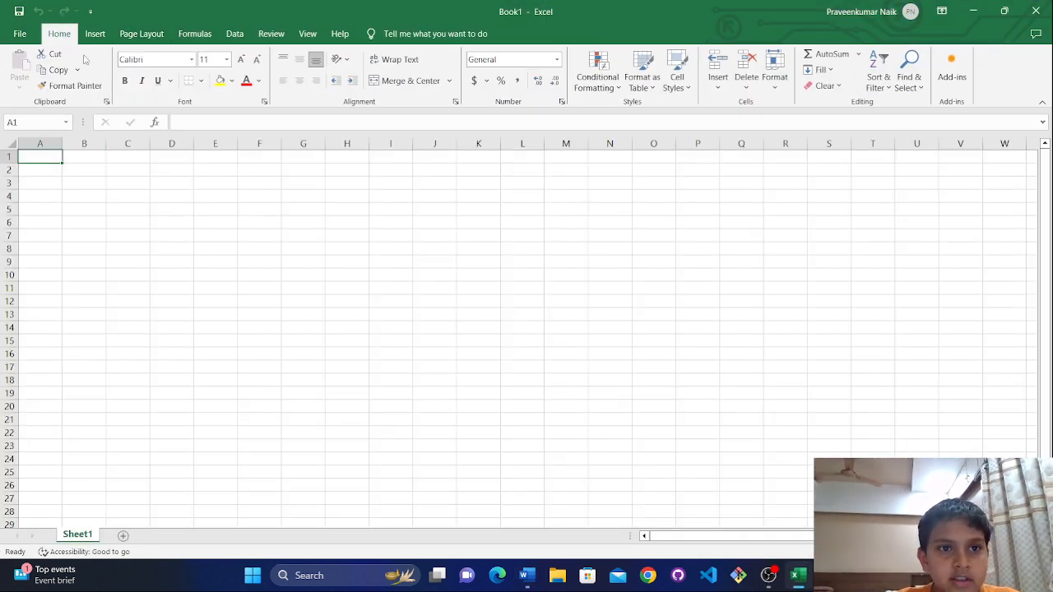
pyautogui.click(316, 39)
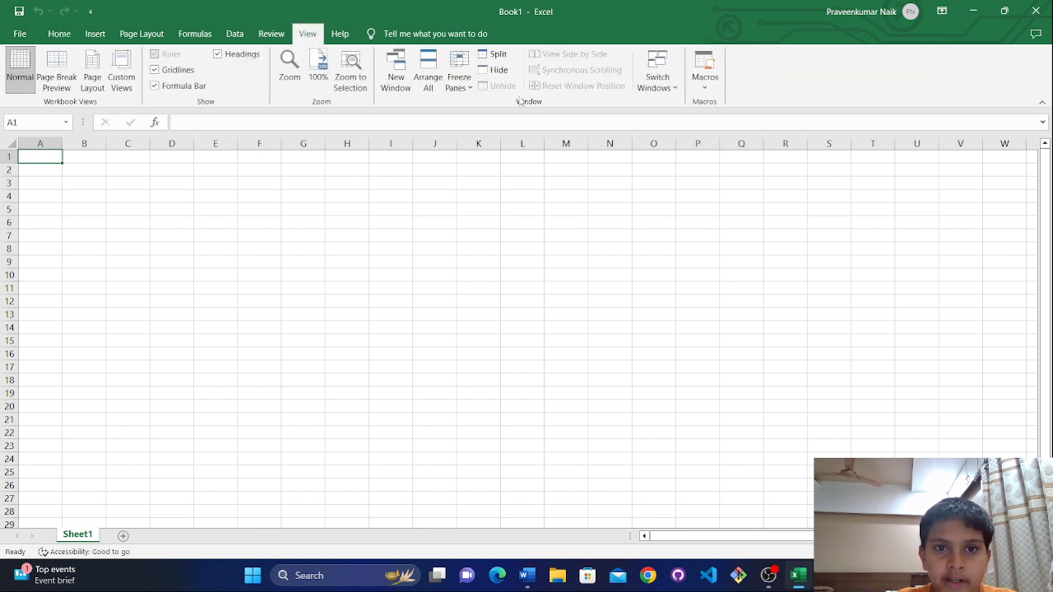
pyautogui.click(292, 82)
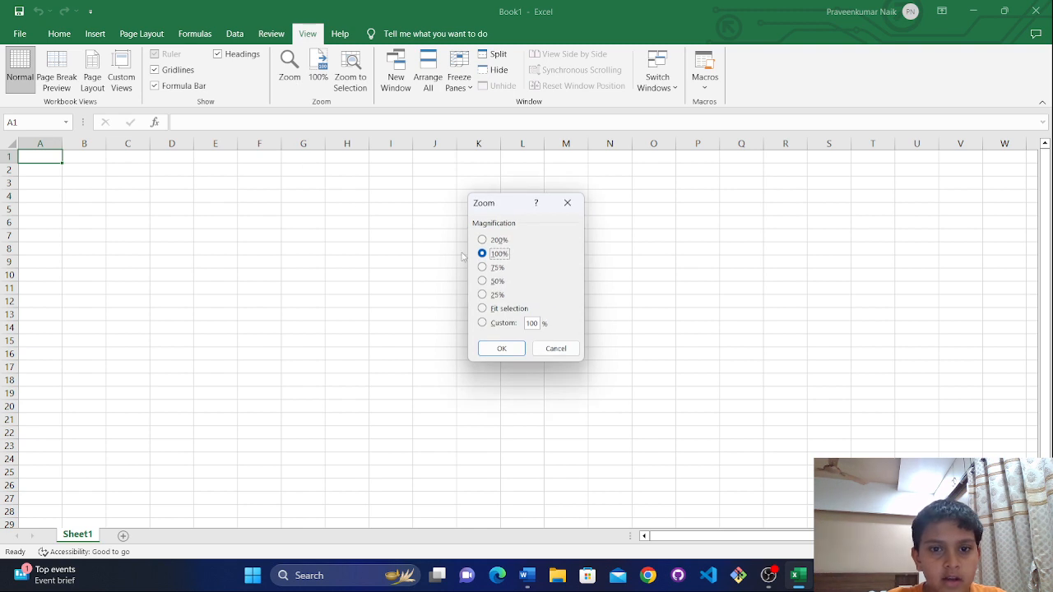
pyautogui.click(482, 240)
pyautogui.click(490, 349)
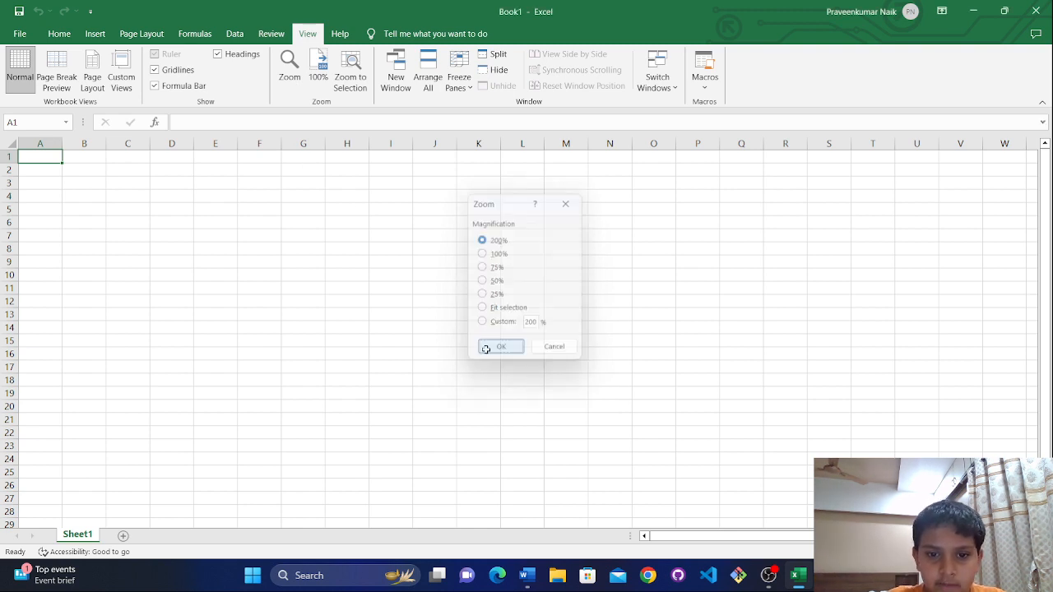
# Enter the column headings "Name" in cell A1 and "Address" in cell B1.
pyautogui.doubleClick(62, 173)
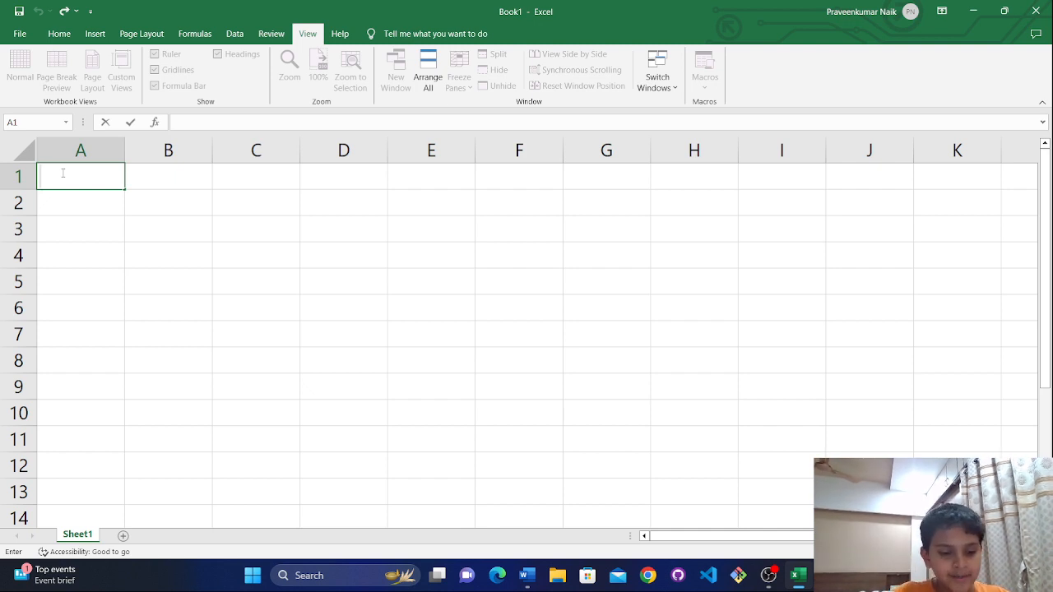
pyautogui.write('Name')
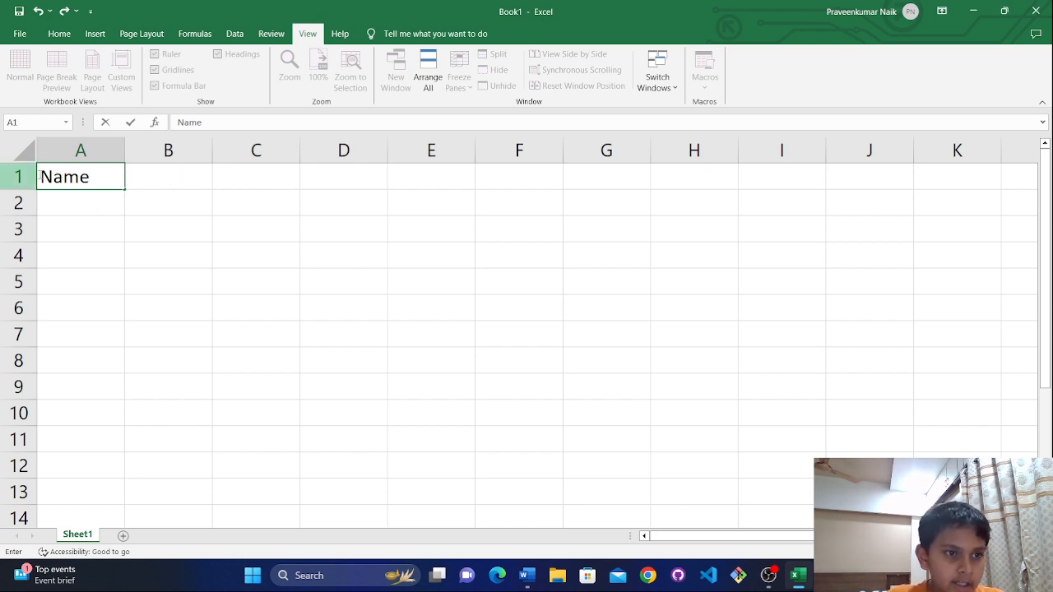
pyautogui.click(97, 180)
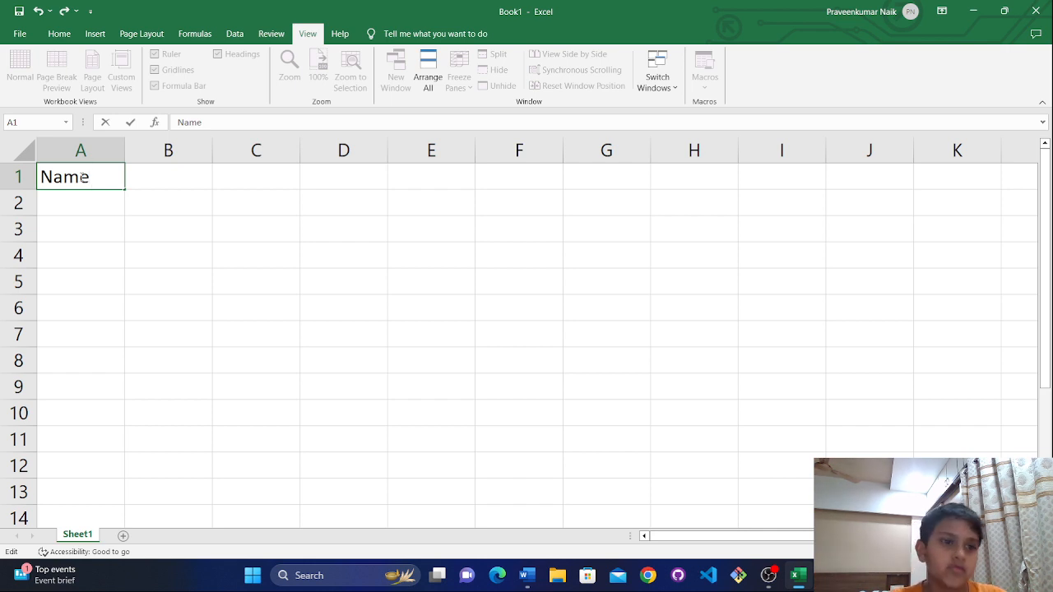
pyautogui.doubleClick(154, 180)
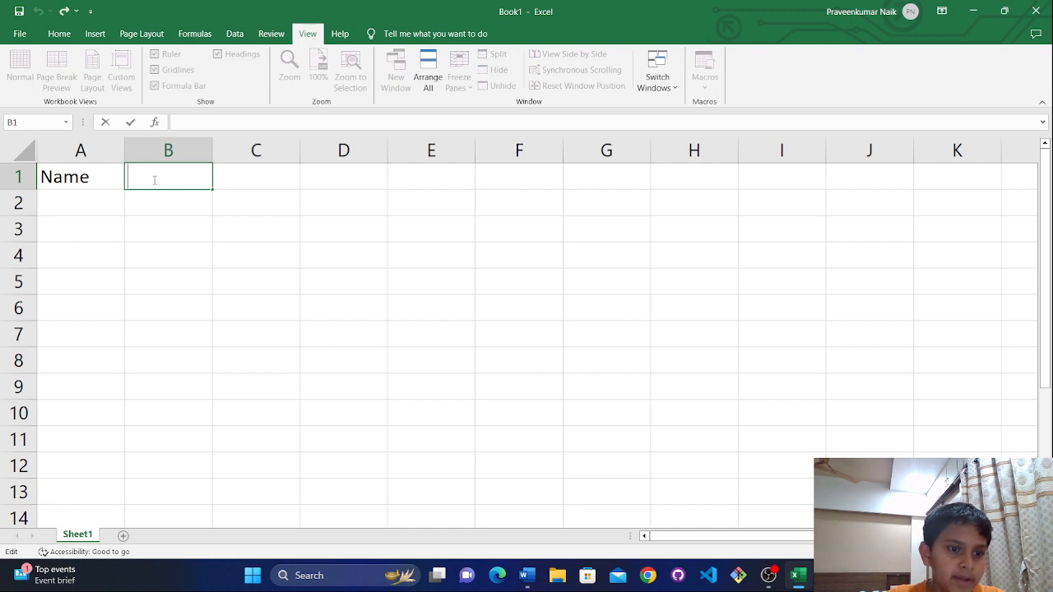
pyautogui.write('Add')
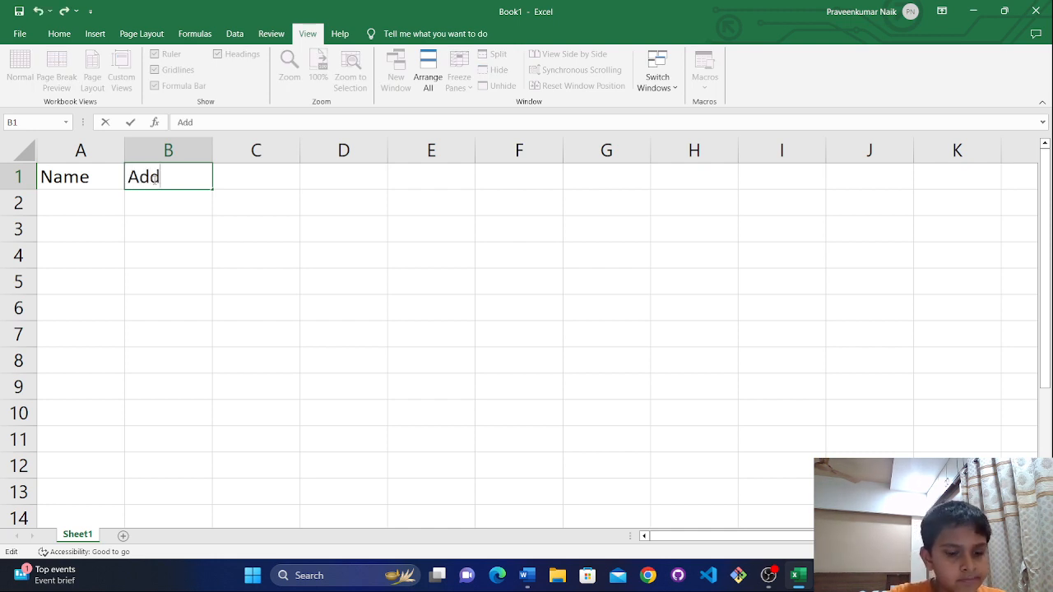
pyautogui.write('ress')
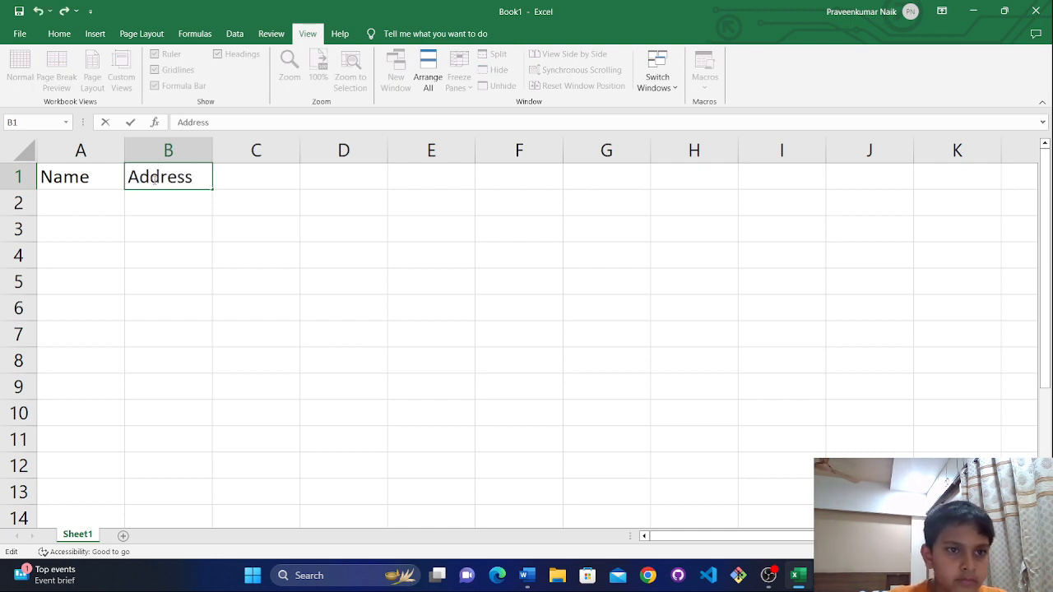
pyautogui.click(199, 229)
pyautogui.click(197, 199)
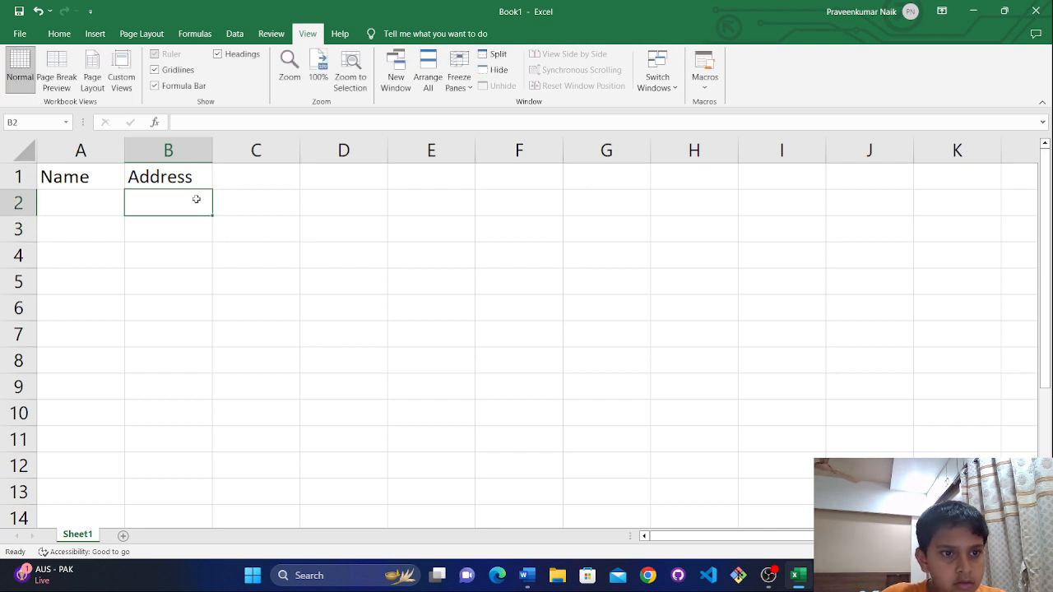
# Remove one "d" from the "Address" heading in B1 and put it back.
pyautogui.click(164, 181)
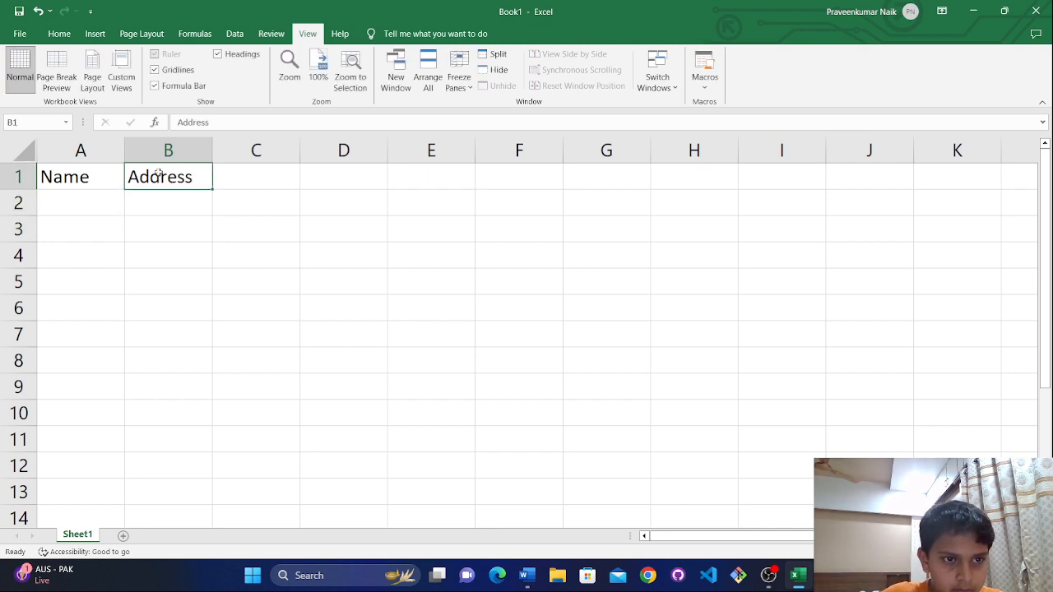
pyautogui.doubleClick(165, 180)
pyautogui.press('BackSpace')
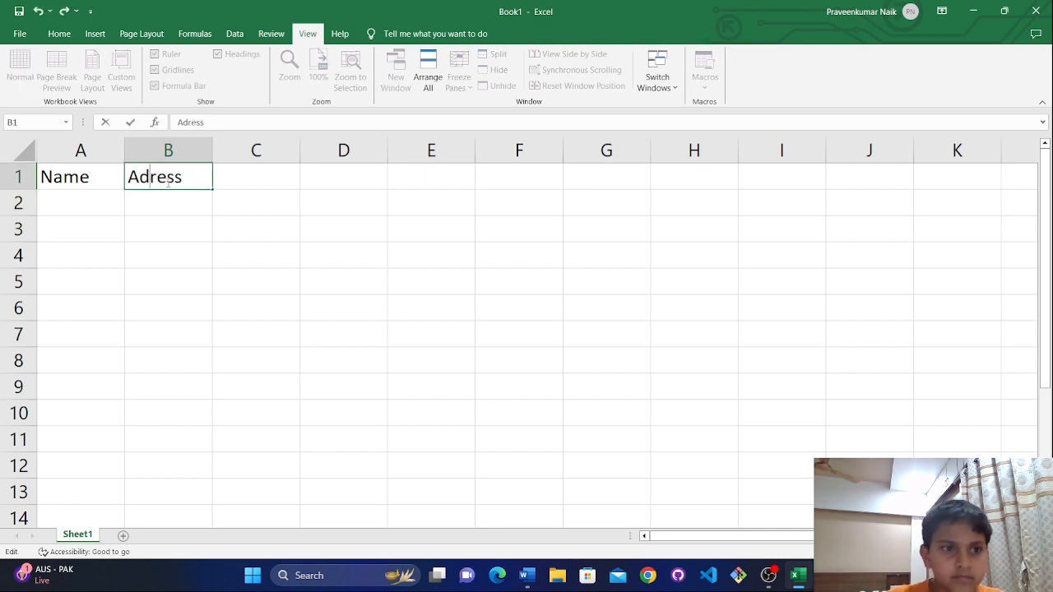
pyautogui.write('d')
pyautogui.click(188, 220)
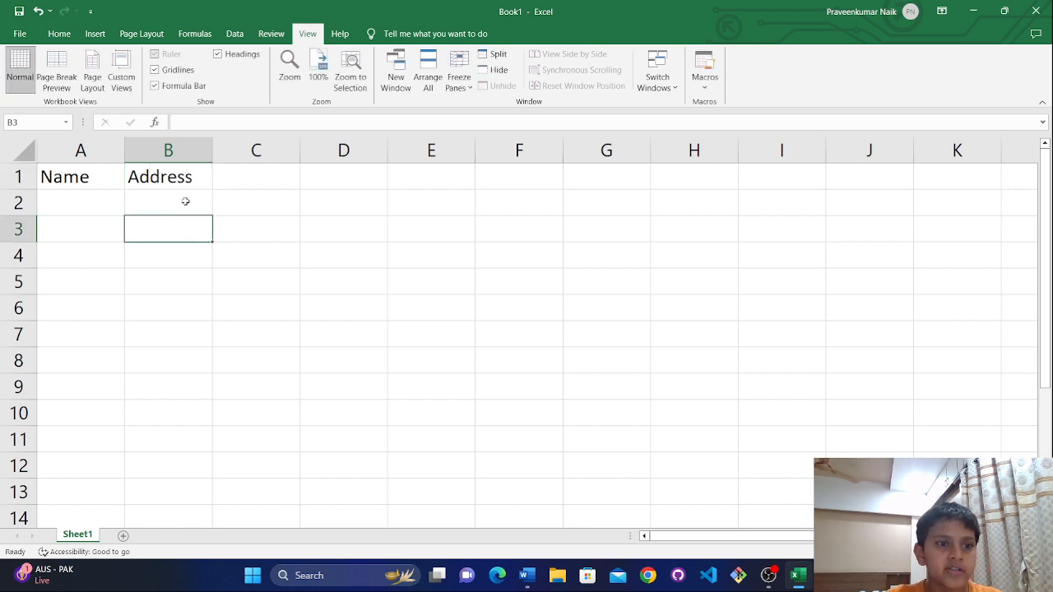
pyautogui.click(66, 183)
pyautogui.click(182, 178)
pyautogui.click(119, 177)
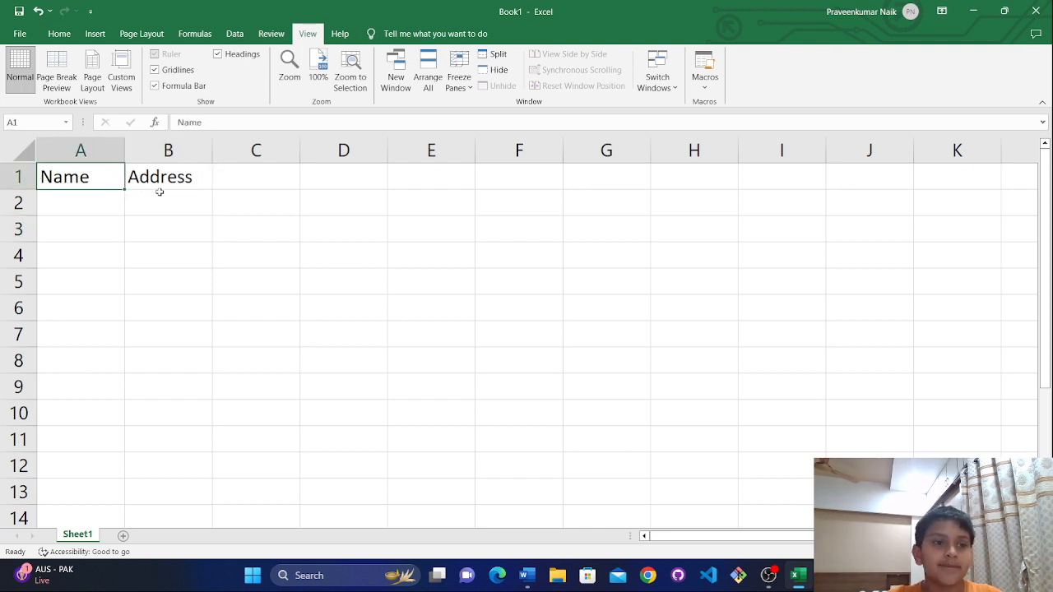
# Enter three recipients' first names under the Name heading in cells A2 to A4.
pyautogui.click(59, 206)
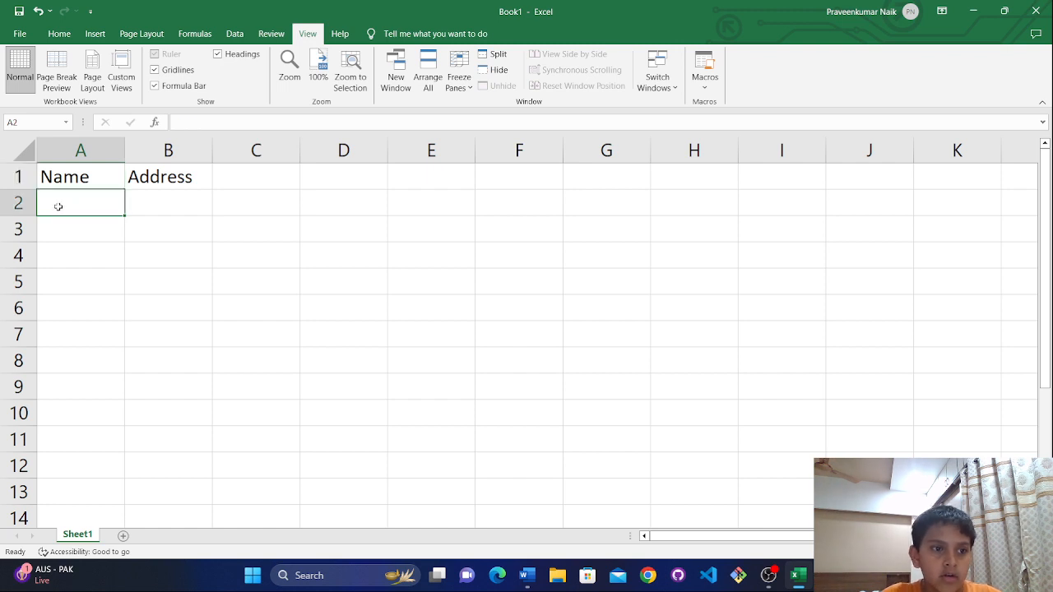
pyautogui.doubleClick(59, 205)
pyautogui.write('j')
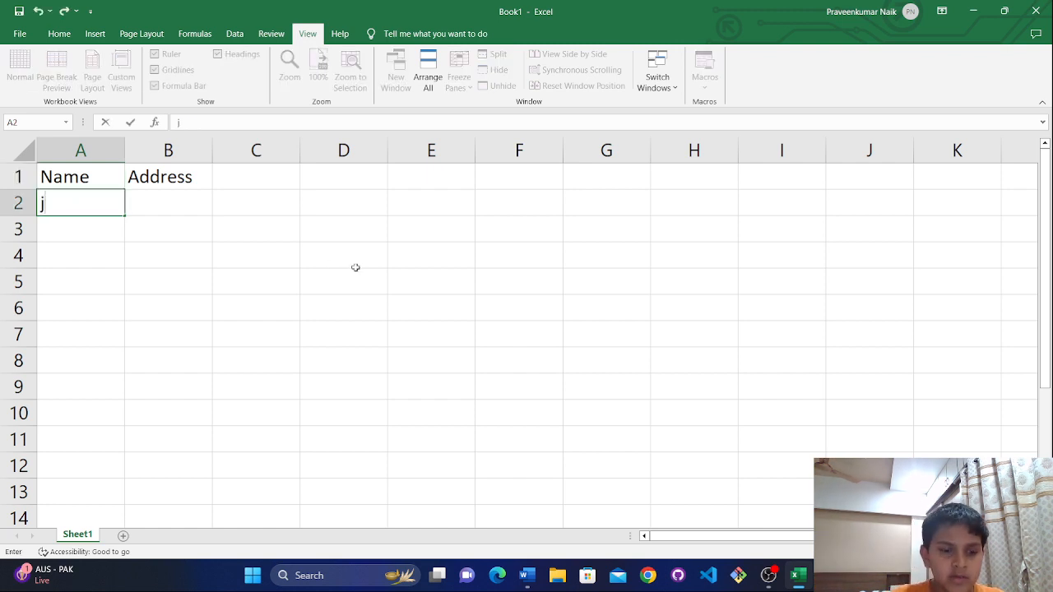
pyautogui.write('hon')
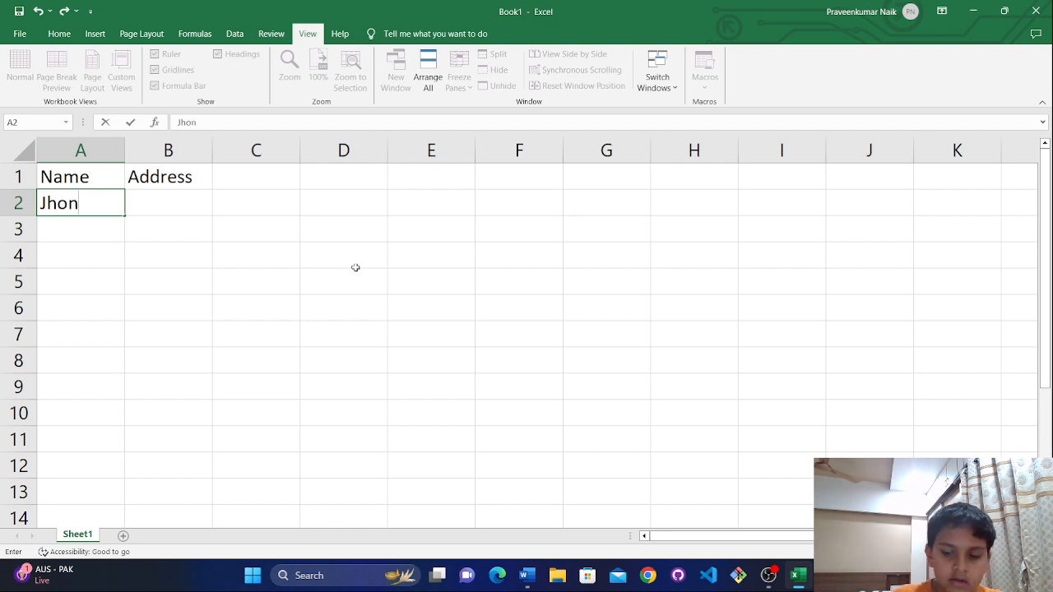
pyautogui.press('Return')
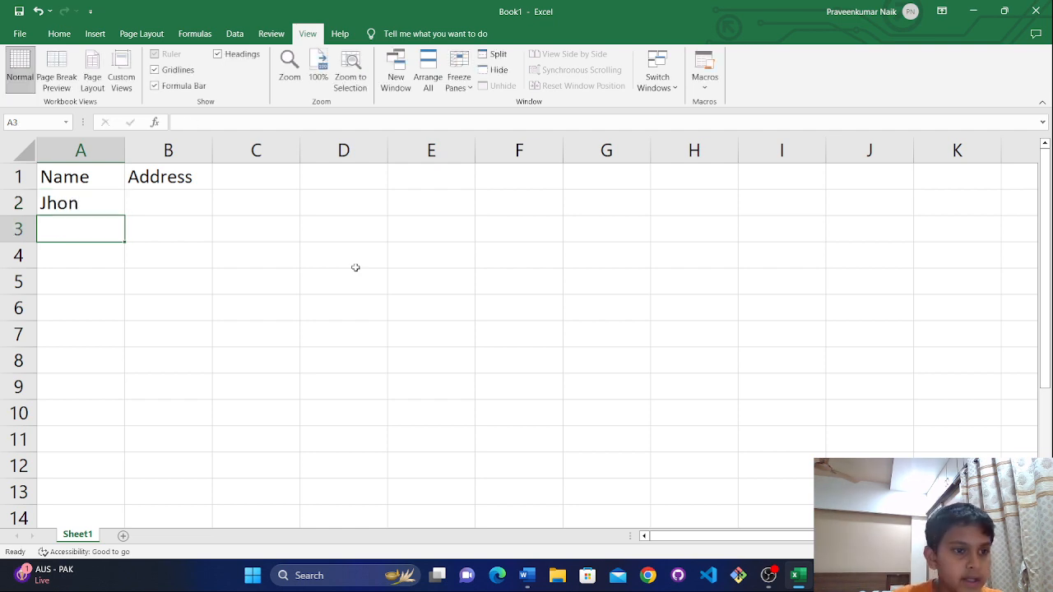
pyautogui.write('Steven')
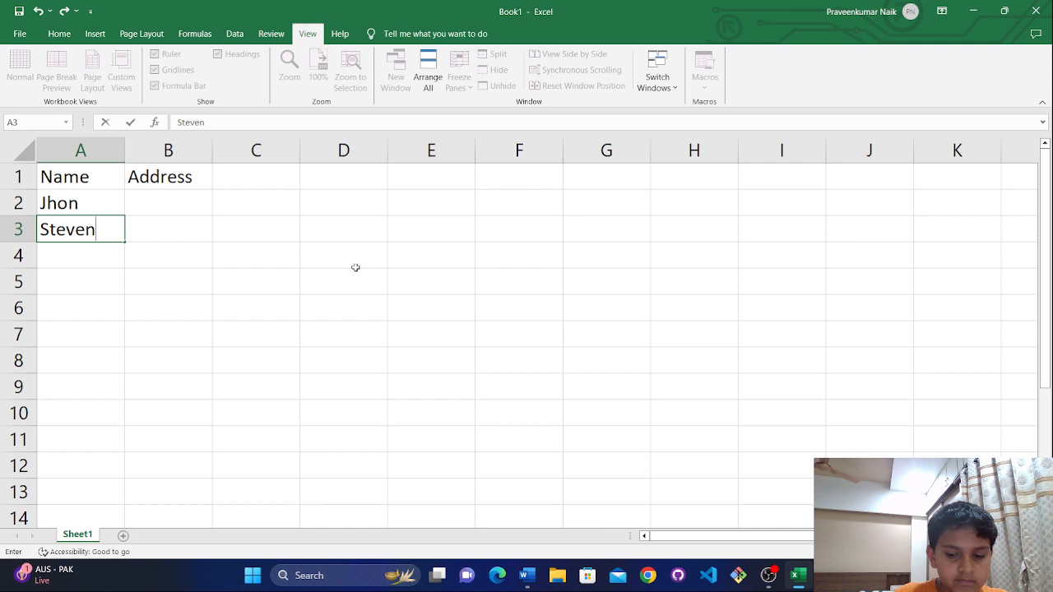
pyautogui.press('Return')
pyautogui.write('\\')
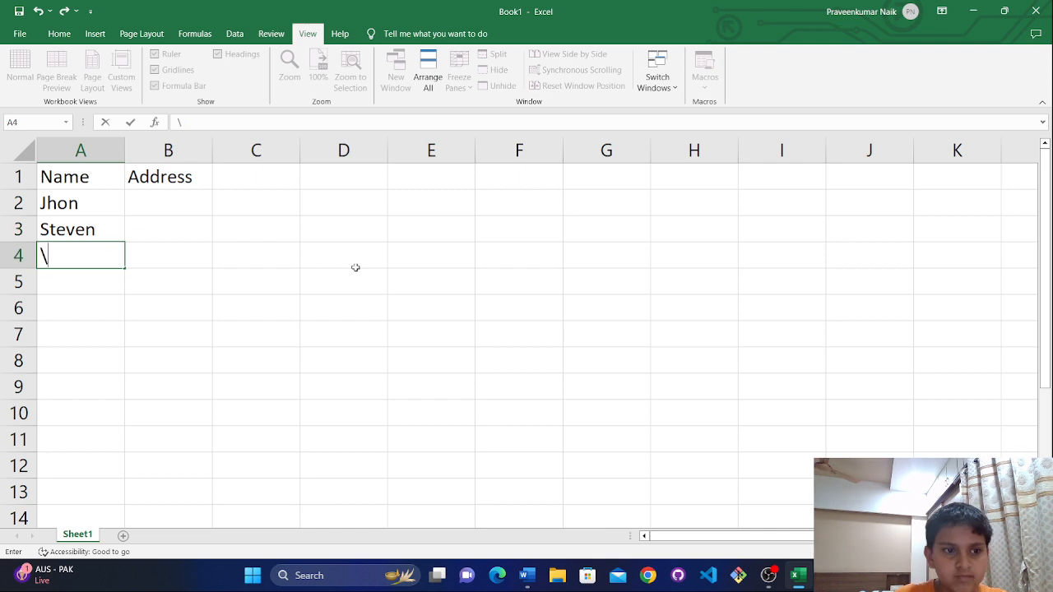
pyautogui.write('Sa')
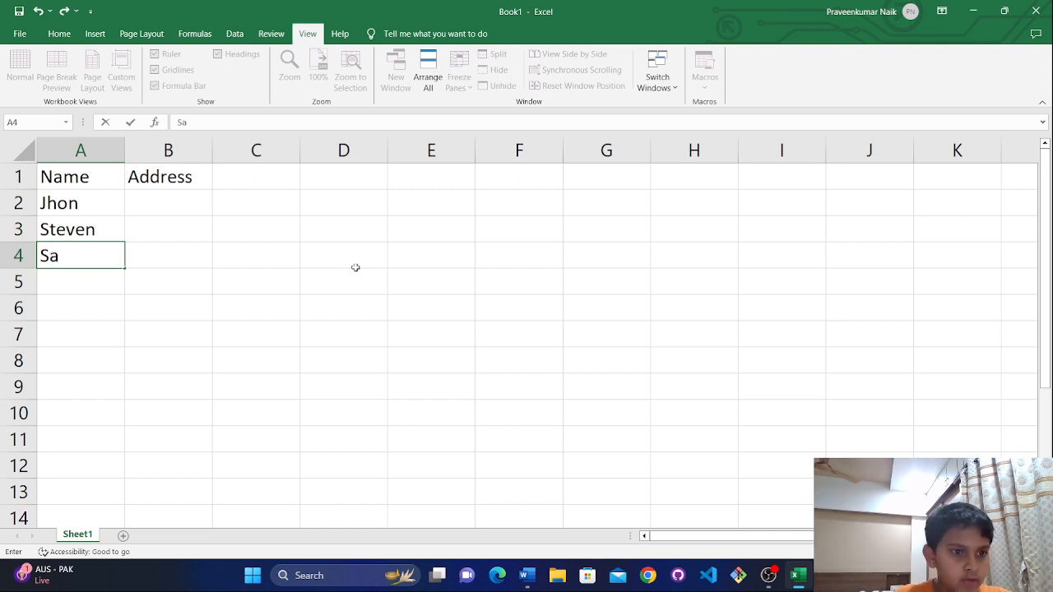
pyautogui.write('marth')
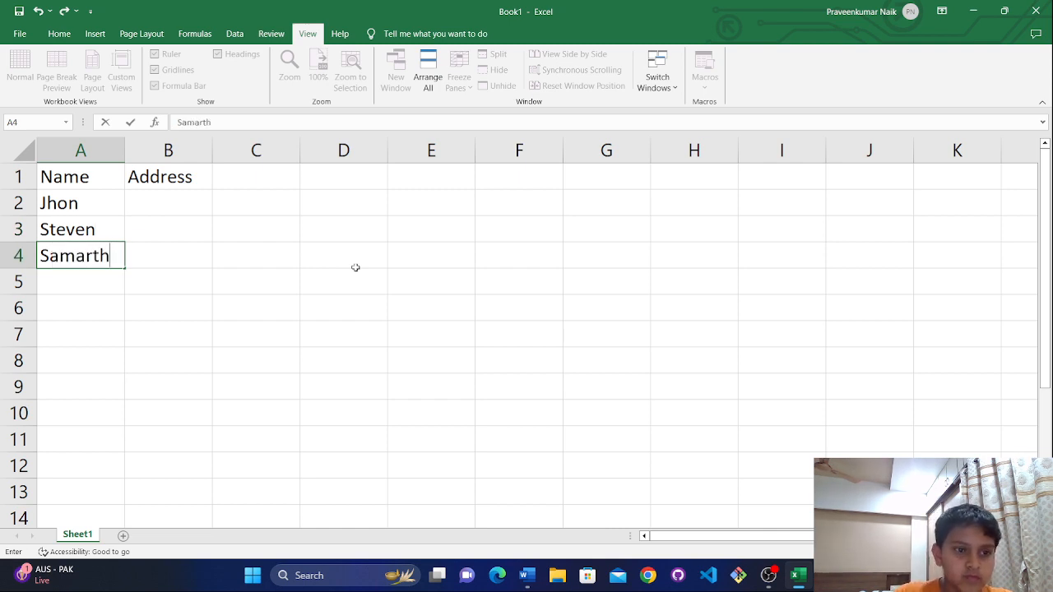
pyautogui.press('Return')
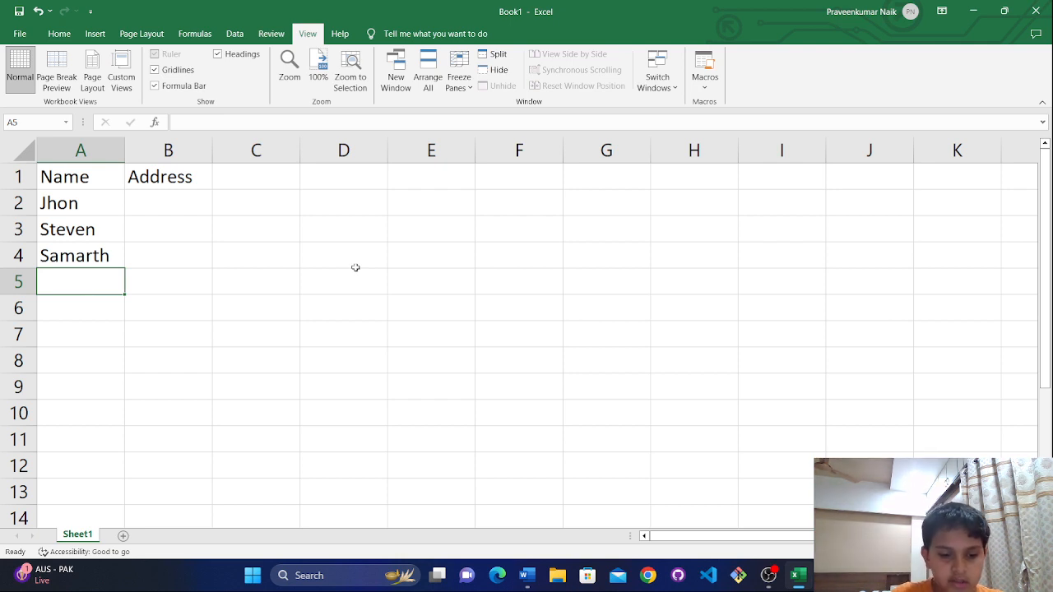
pyautogui.press('BackSpace')
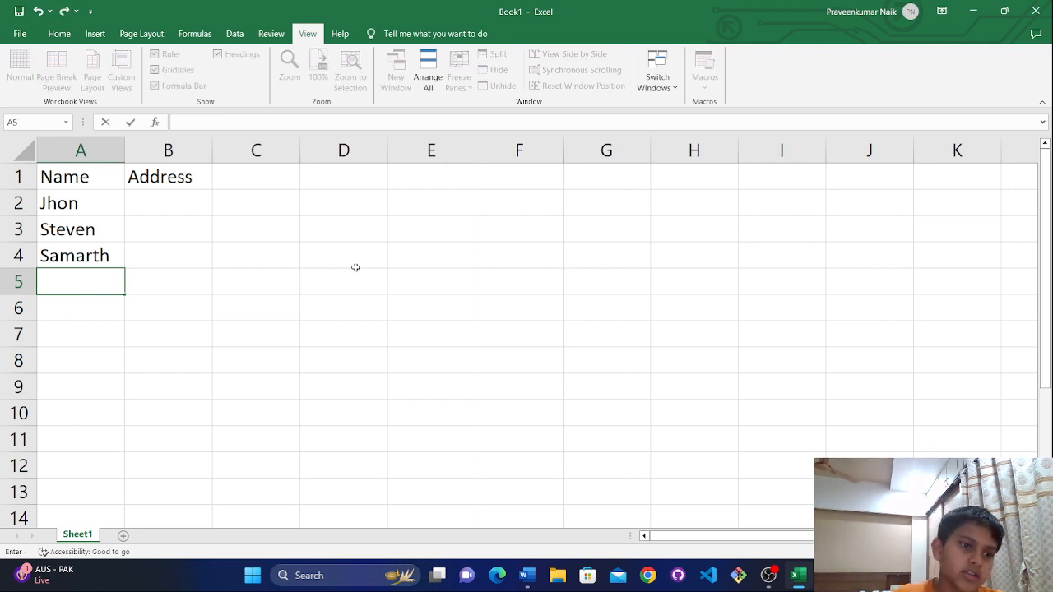
# Enter the first recipient's street address under the Address heading in cell B2.
pyautogui.click(134, 207)
pyautogui.press('BackSpace')
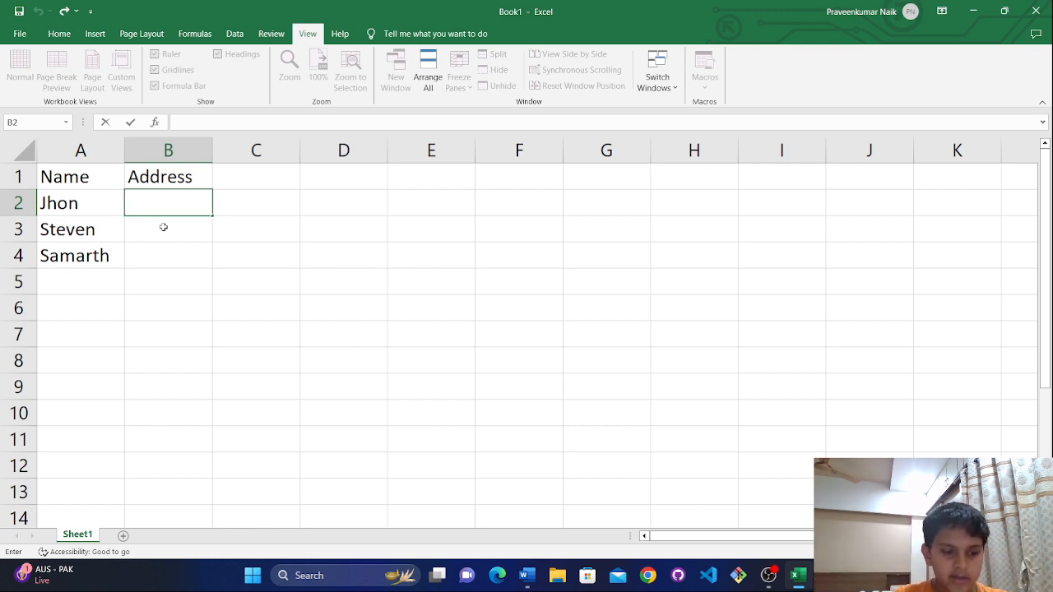
pyautogui.write('Main ')
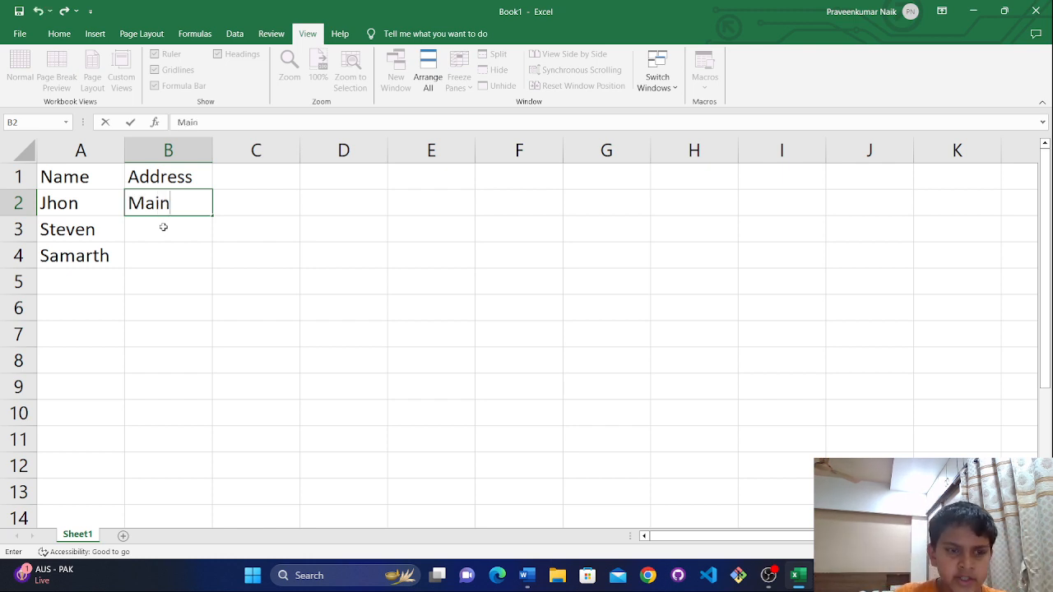
pyautogui.write('Stre')
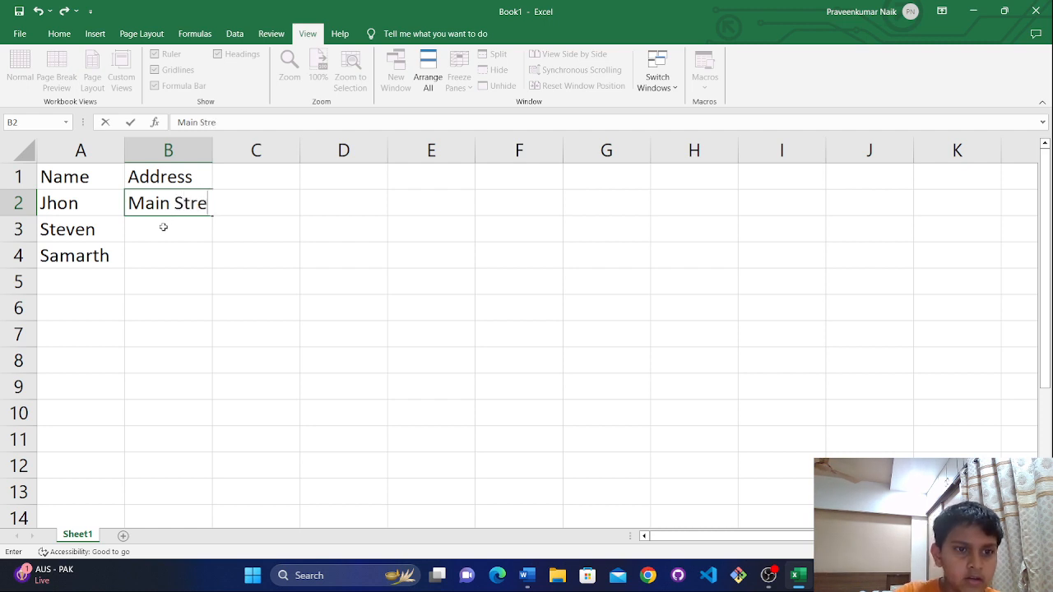
pyautogui.write('et, ')
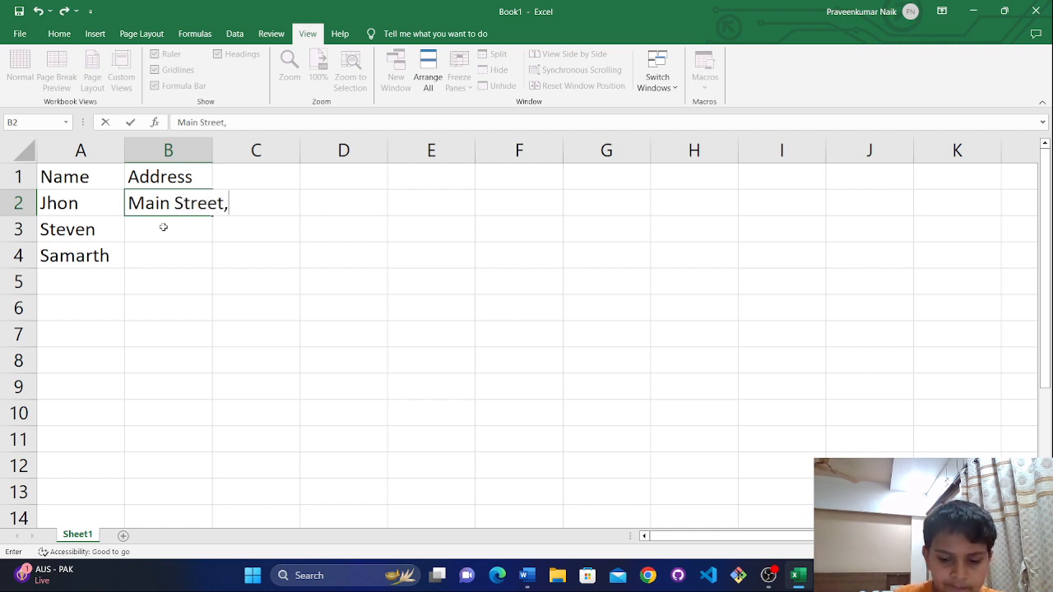
pyautogui.write('34th')
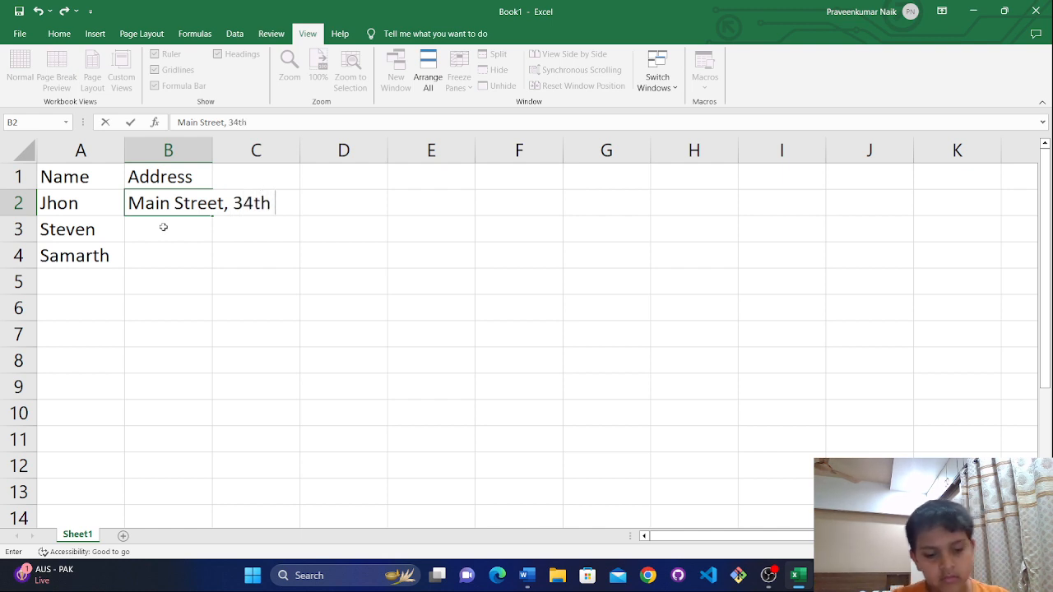
pyautogui.write(' c')
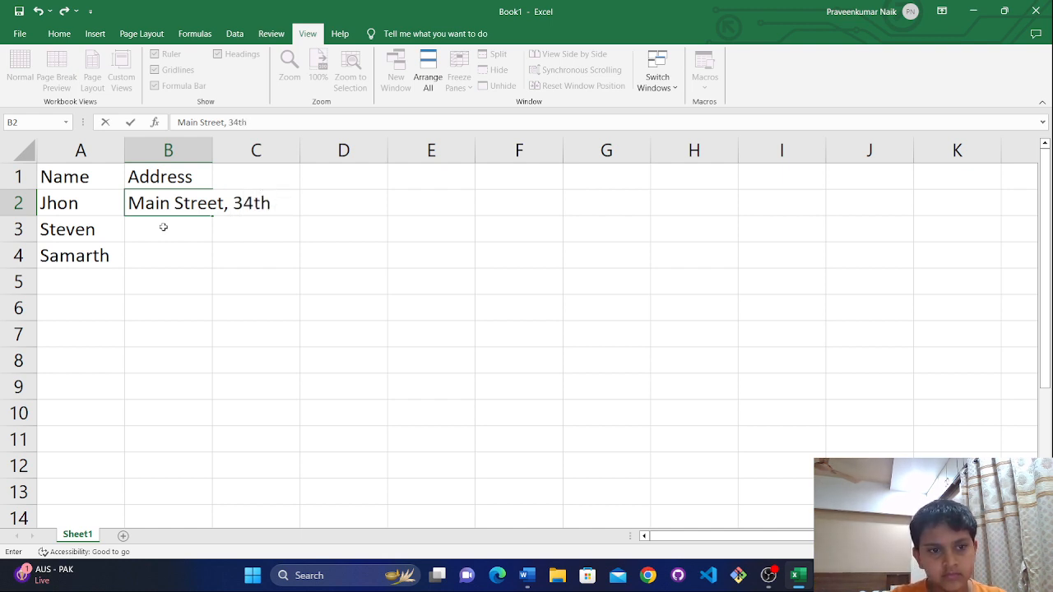
pyautogui.write('C')
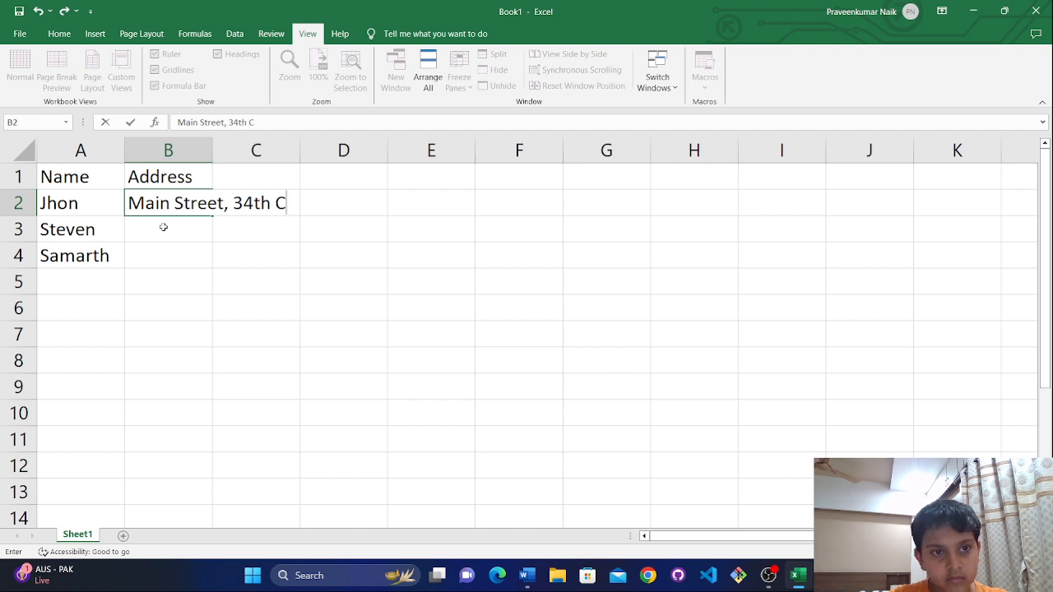
pyautogui.write('olony')
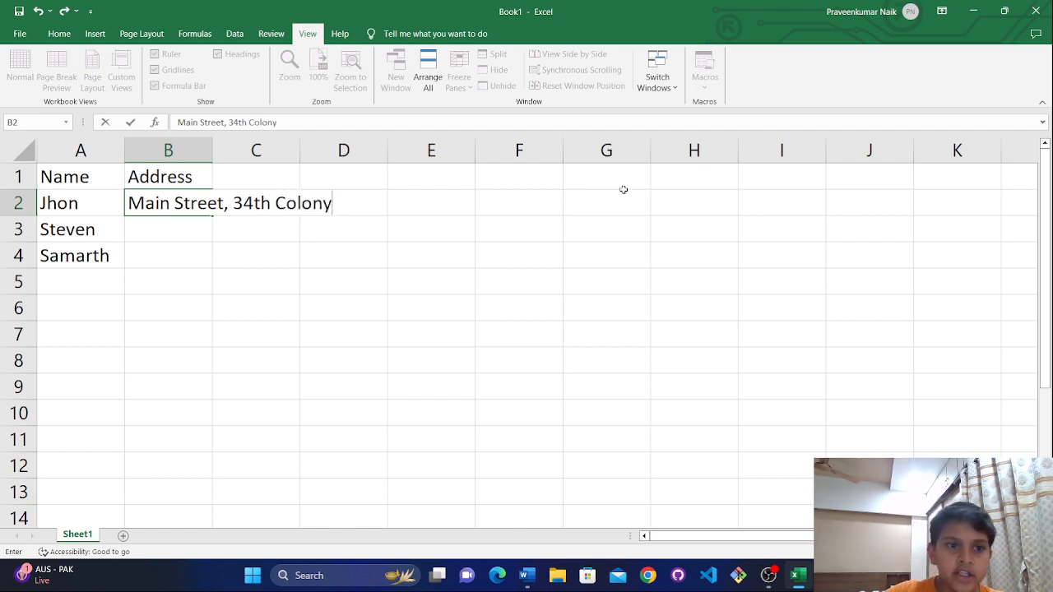
pyautogui.click(171, 231)
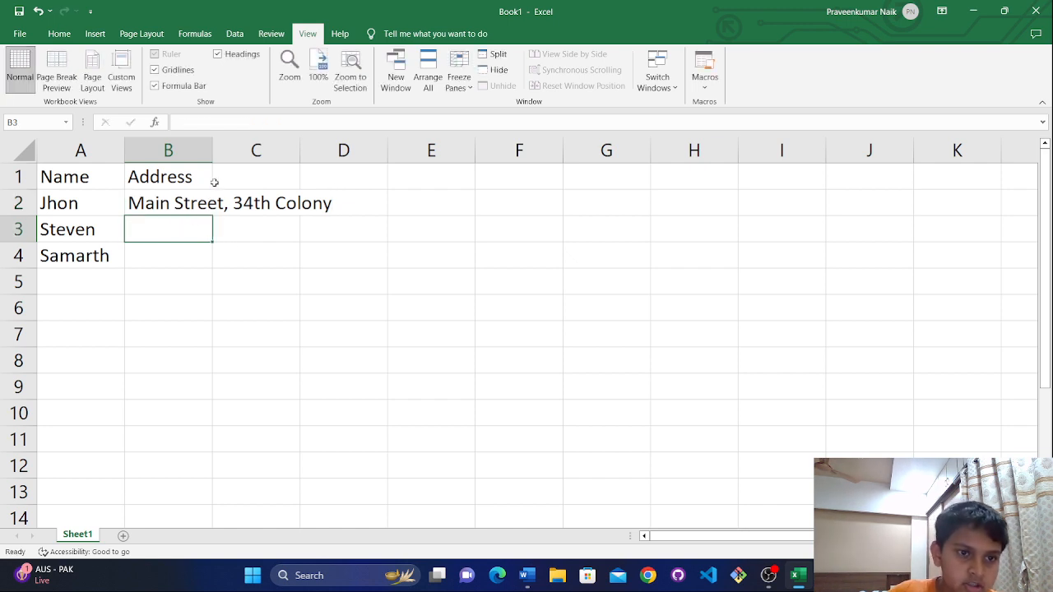
pyautogui.click(216, 169)
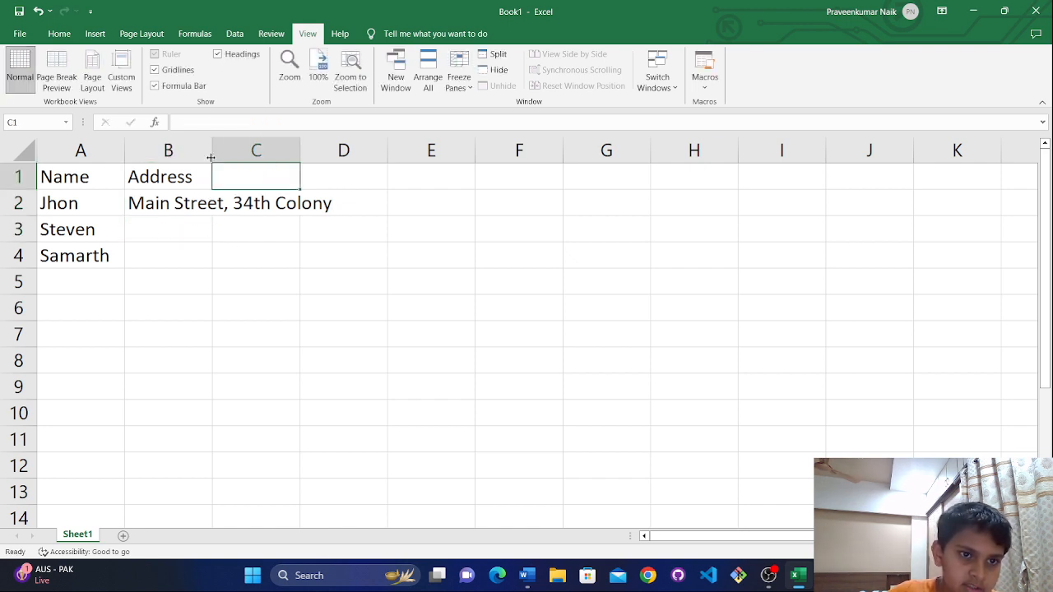
# Fit column B's width to its contents and enter the second recipient's street address in cell B3.
pyautogui.doubleClick(213, 152)
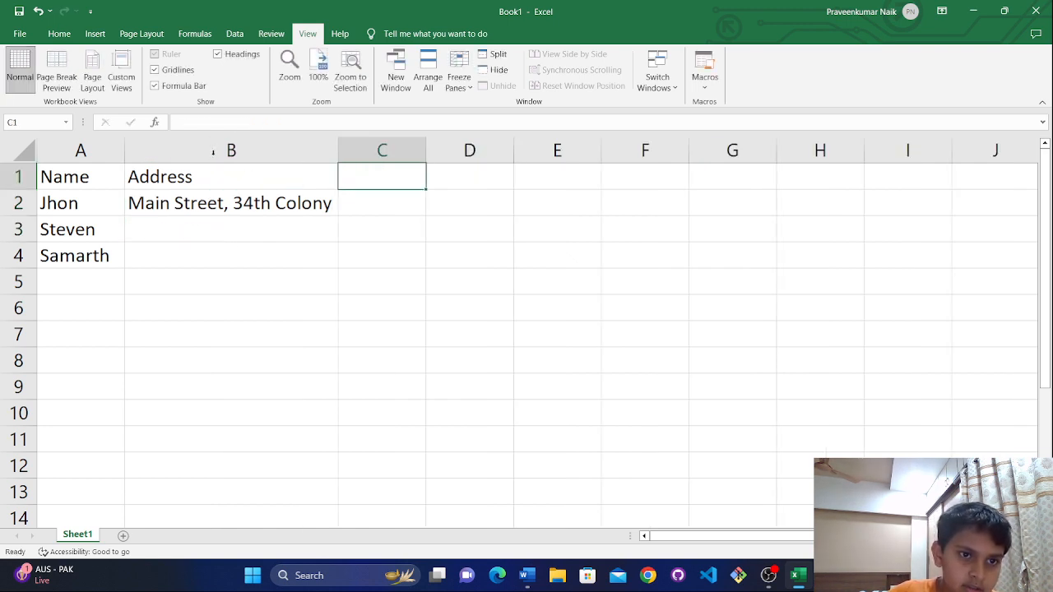
pyautogui.click(200, 225)
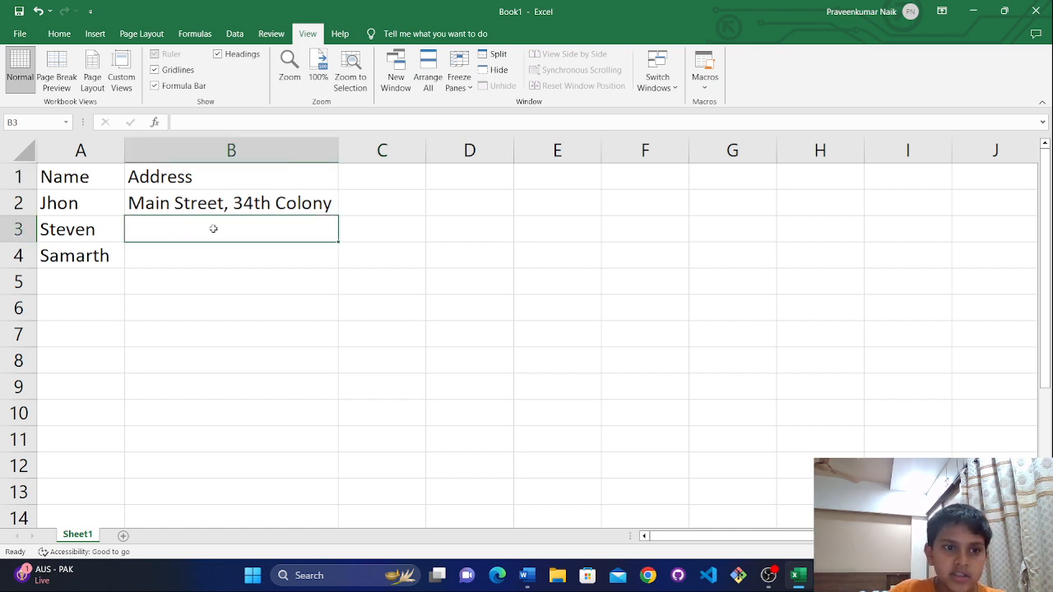
pyautogui.doubleClick(213, 229)
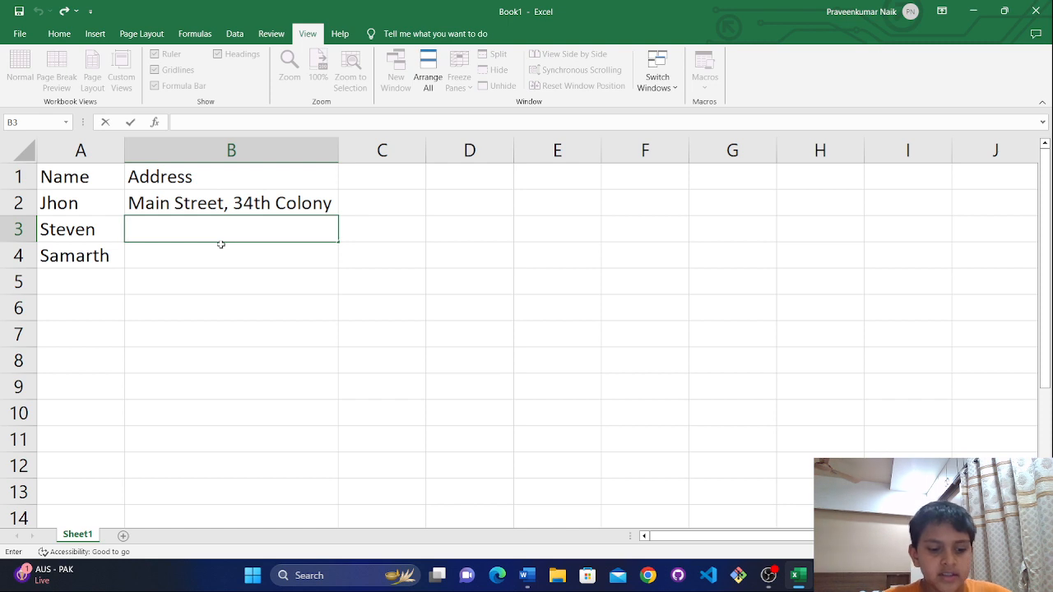
pyautogui.write('Second')
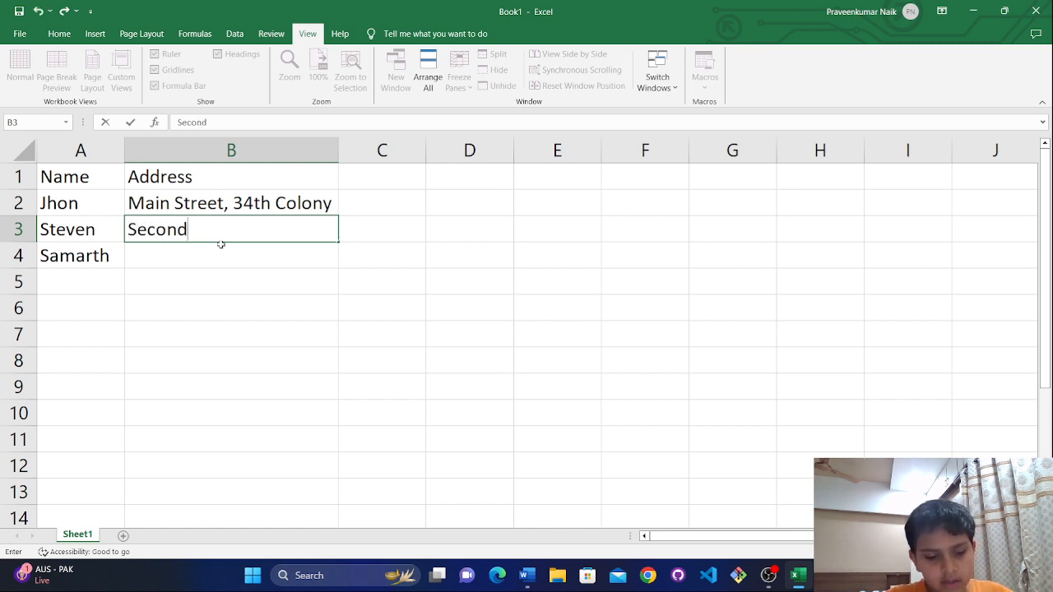
pyautogui.write(' Stree')
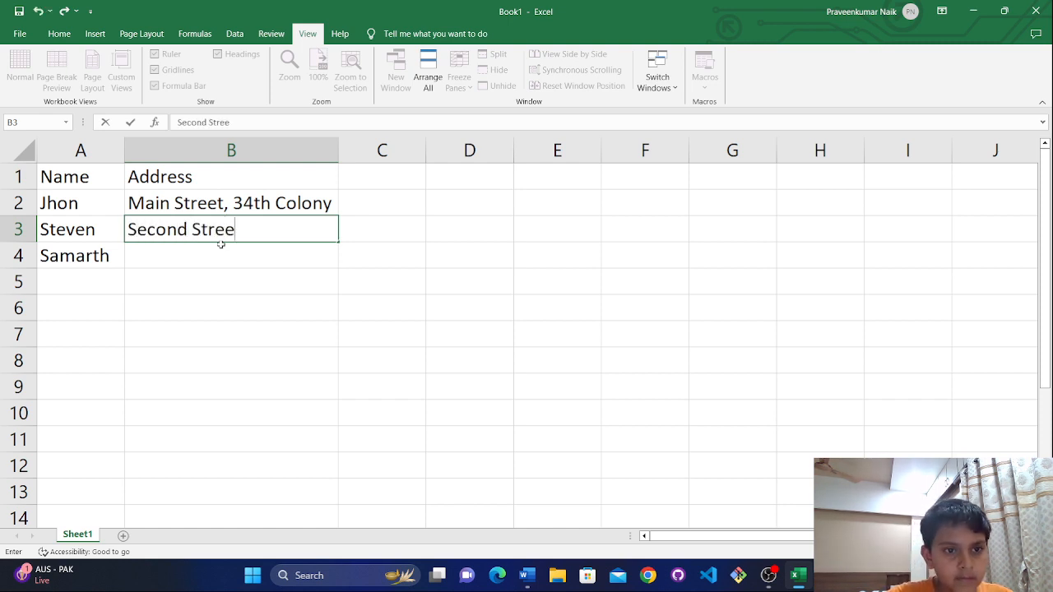
pyautogui.write('t ')
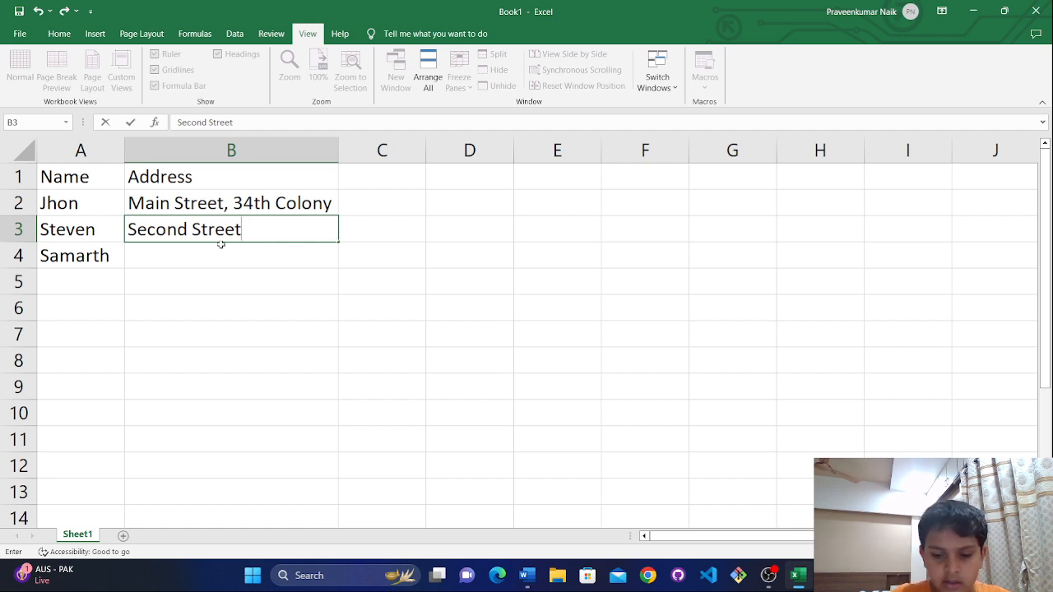
pyautogui.write(', ')
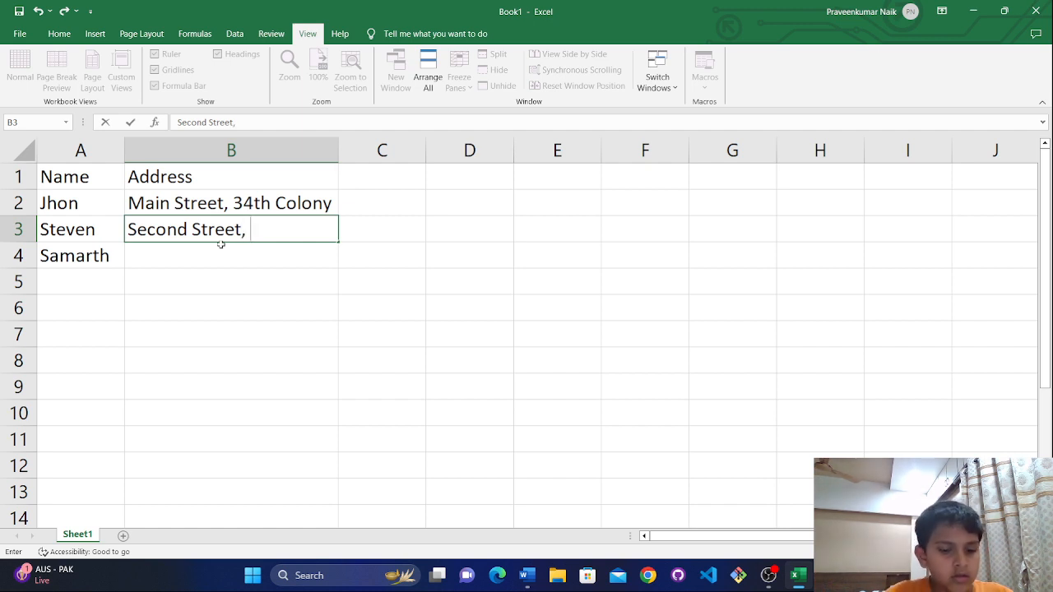
pyautogui.write('25th ')
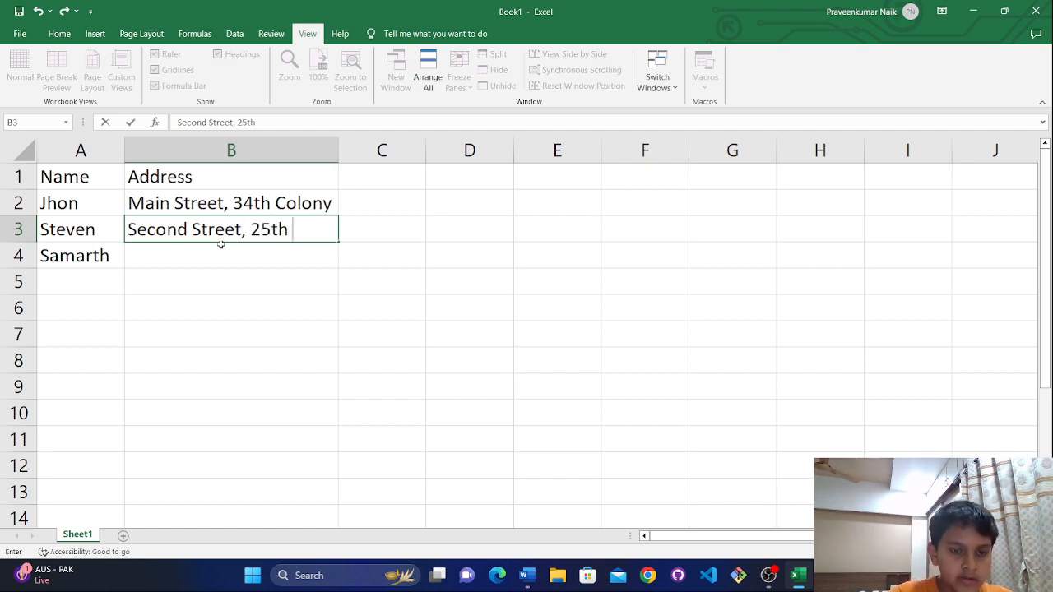
pyautogui.write('Colony')
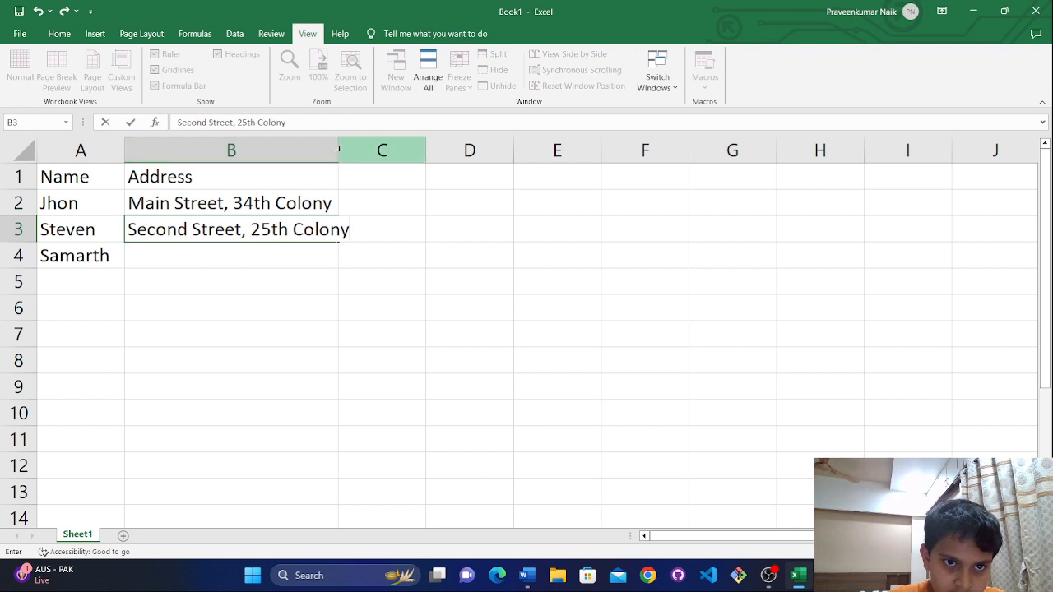
pyautogui.click(367, 239)
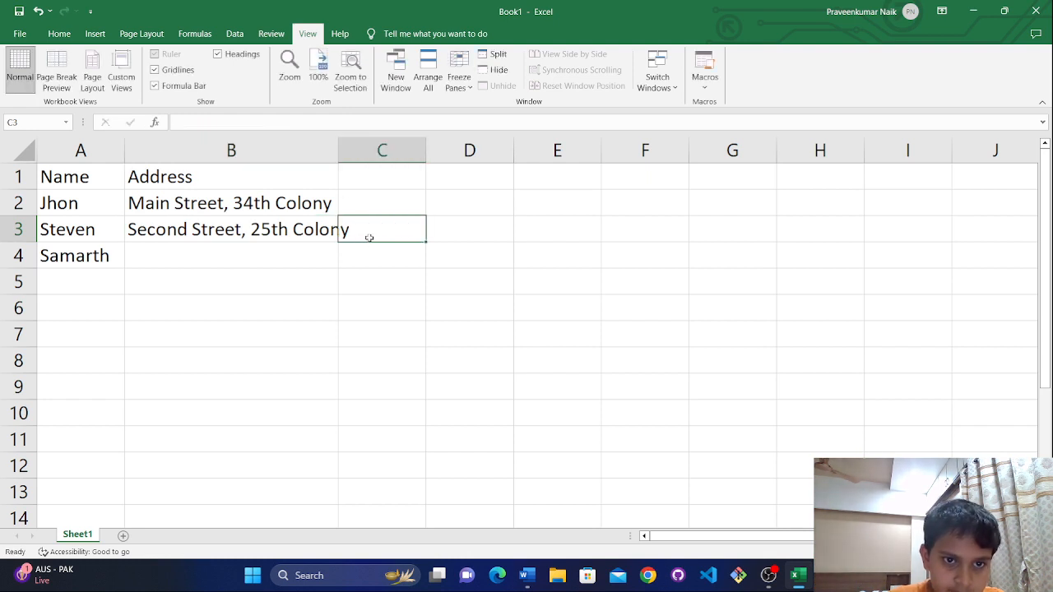
# Refit column B's width to its longest entry and enter the third recipient's street address in cell B4.
pyautogui.doubleClick(338, 150)
pyautogui.doubleClick(218, 251)
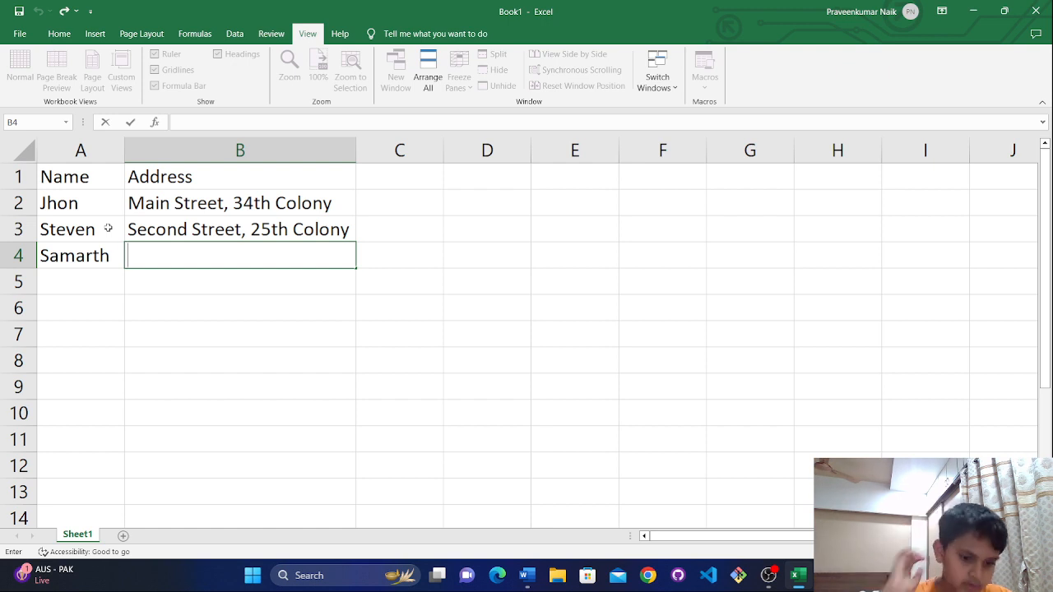
pyautogui.write('Fourth')
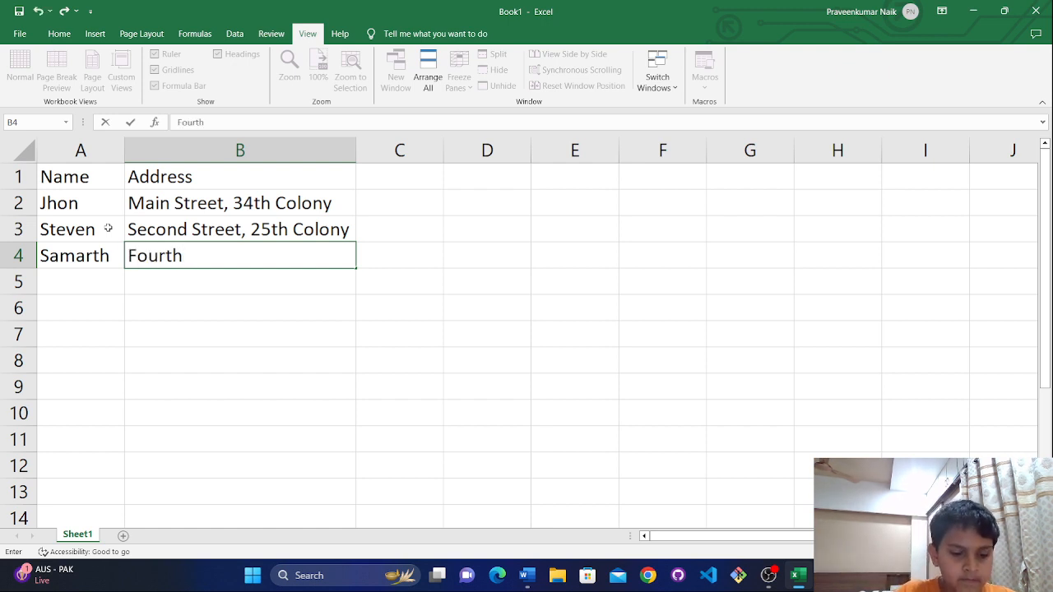
pyautogui.write(' Street')
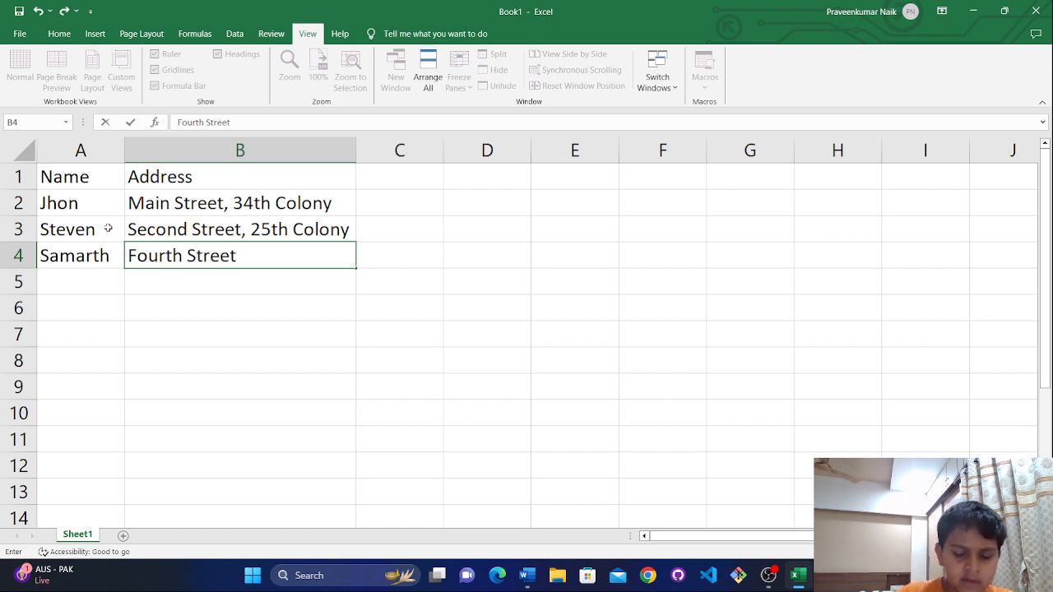
pyautogui.write(',')
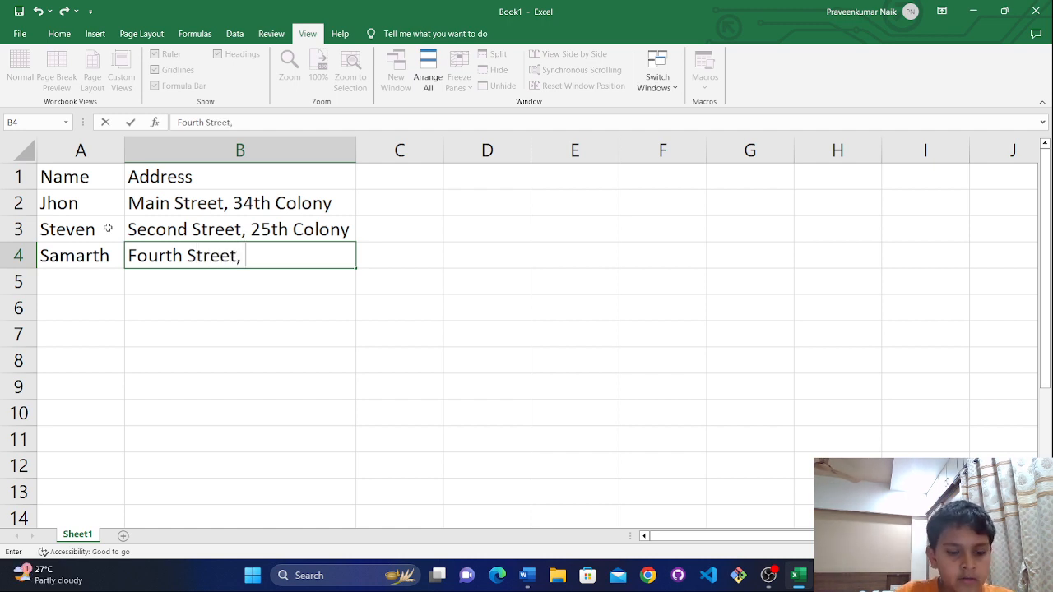
pyautogui.write(' 14t')
pyautogui.write('h ')
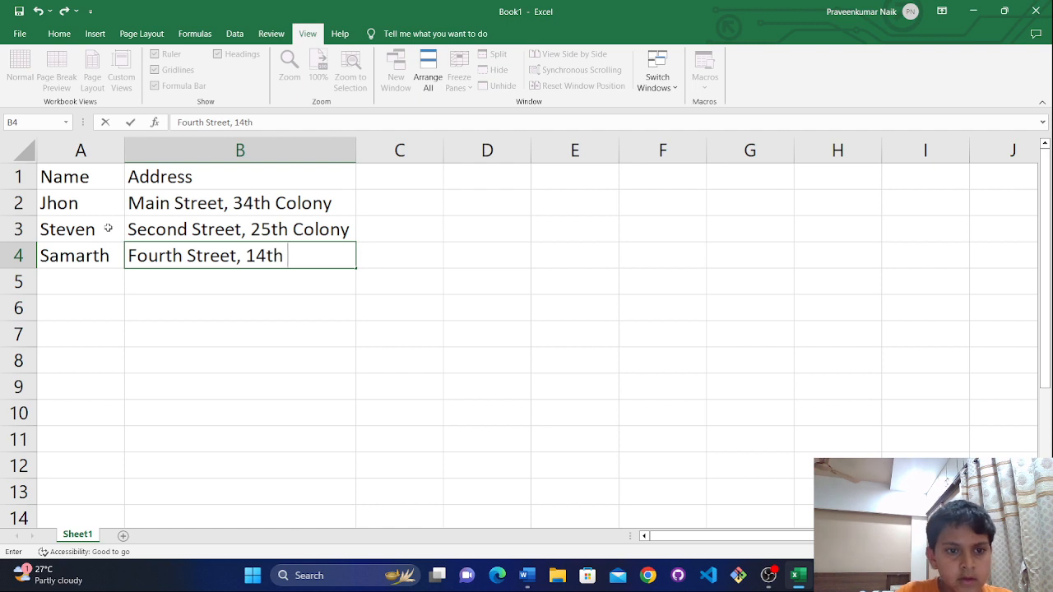
pyautogui.write('Colony')
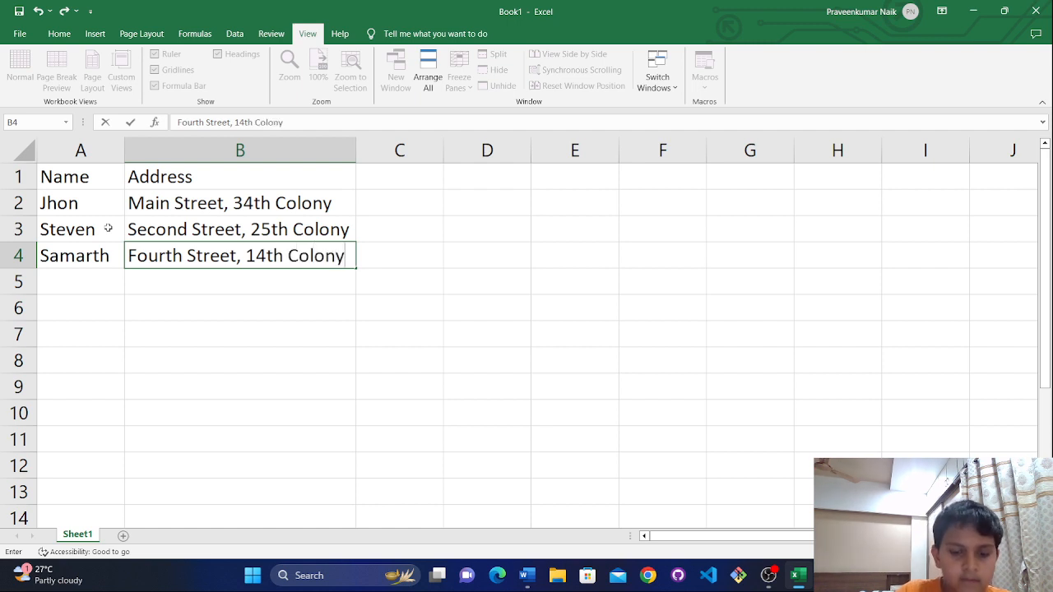
pyautogui.click(264, 288)
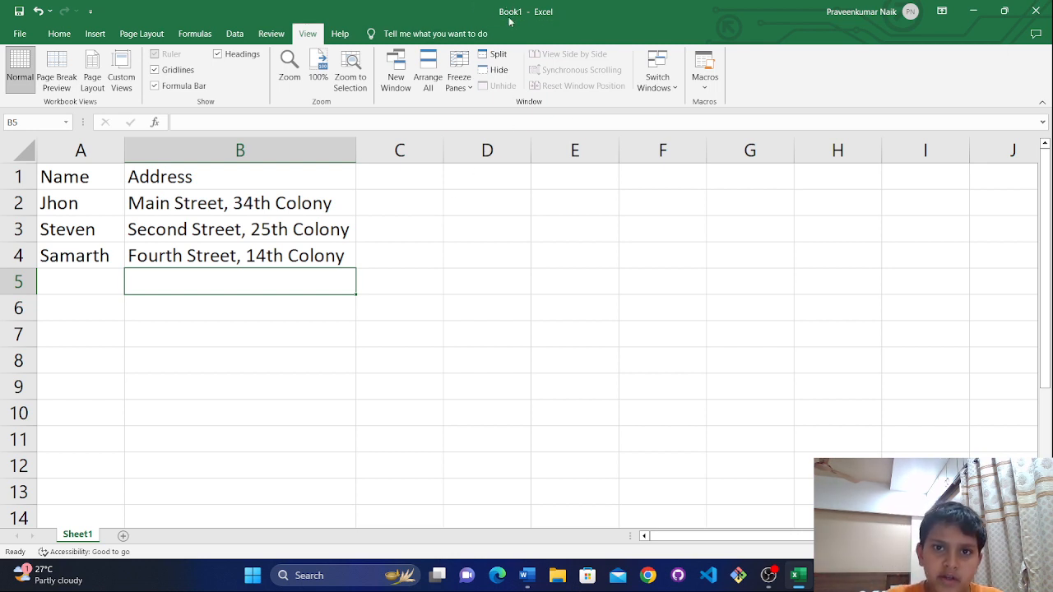
# Save the workbook as "Test Video" in the personal OneDrive Documents folder.
pyautogui.click(19, 12)
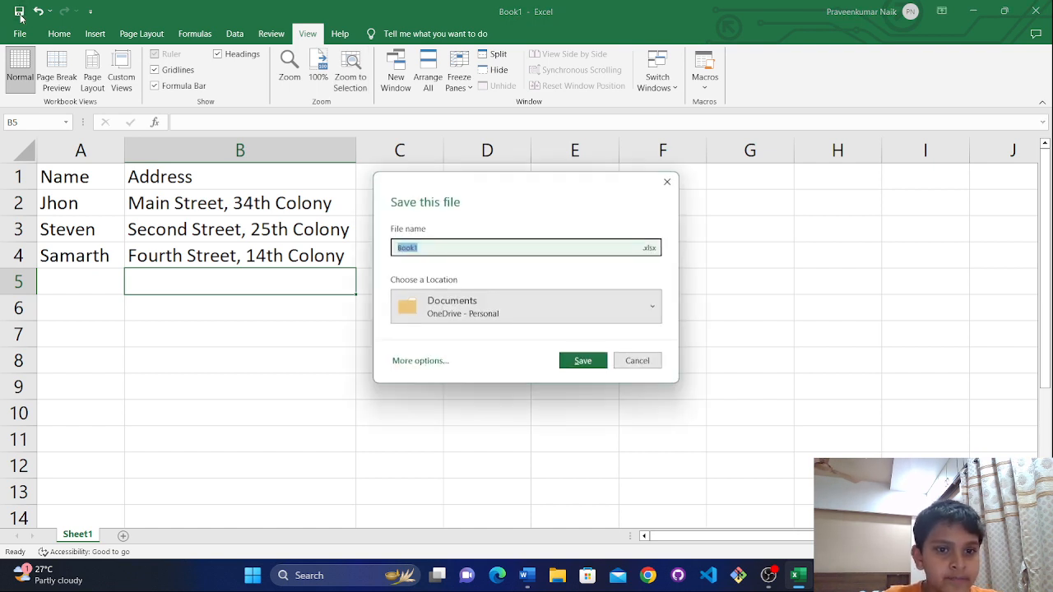
pyautogui.click(586, 246)
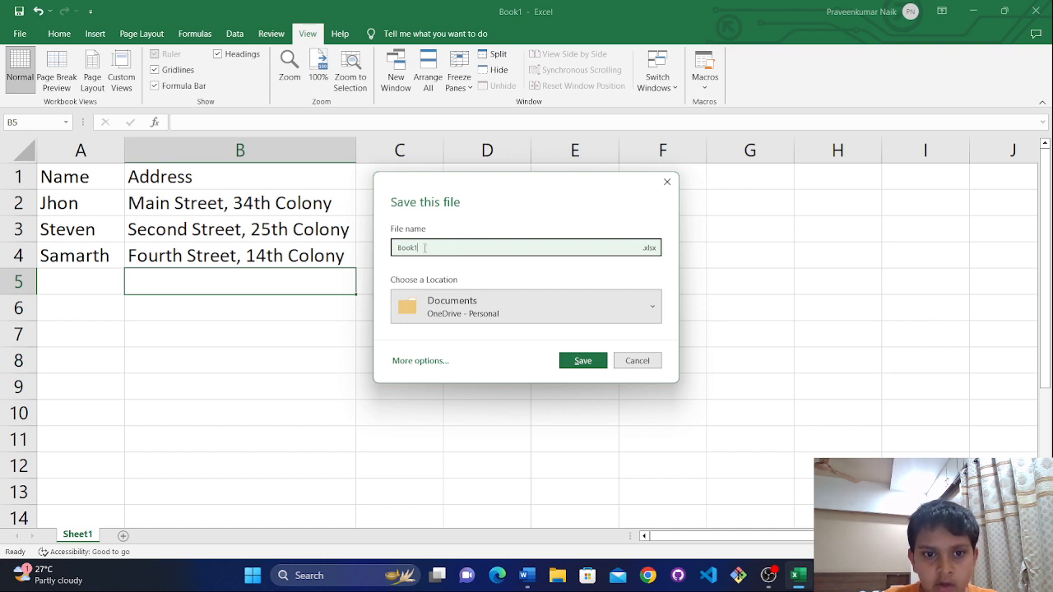
pyautogui.hotkey('ctrl', 'a')
pyautogui.press('BackSpace')
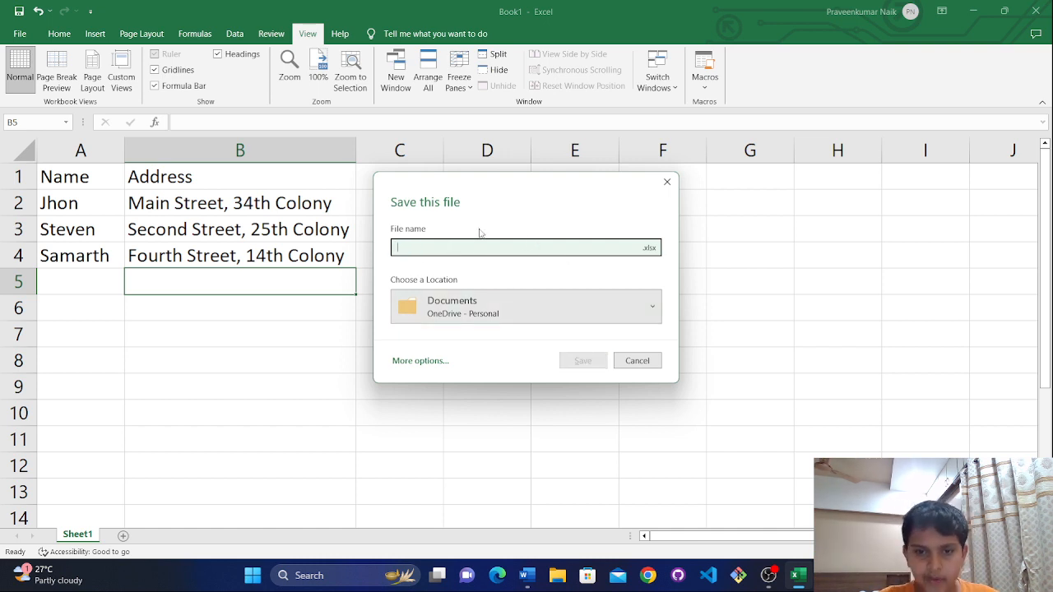
pyautogui.write('Test Video')
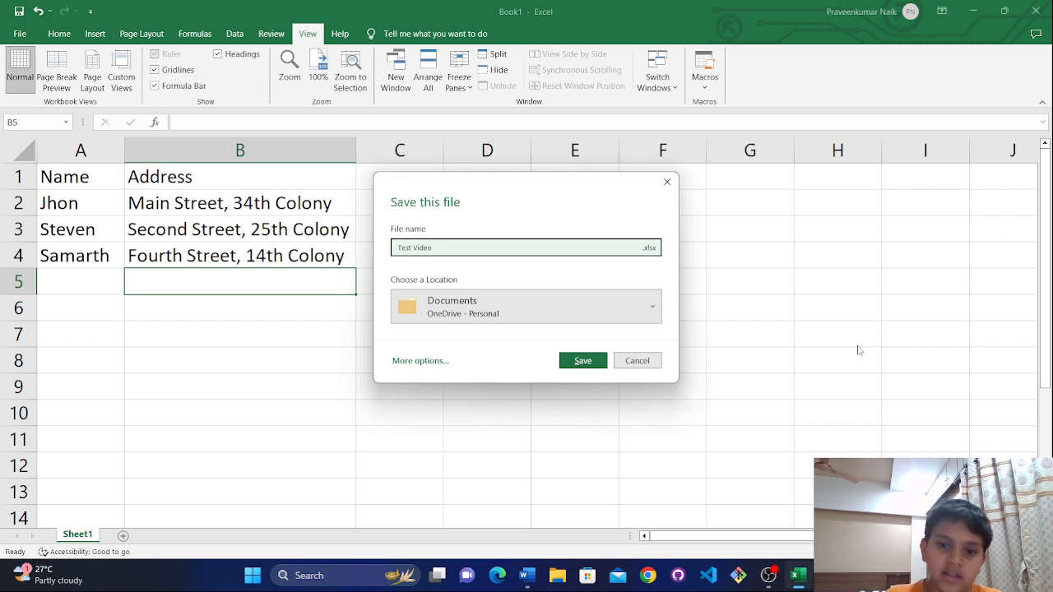
pyautogui.click(581, 361)
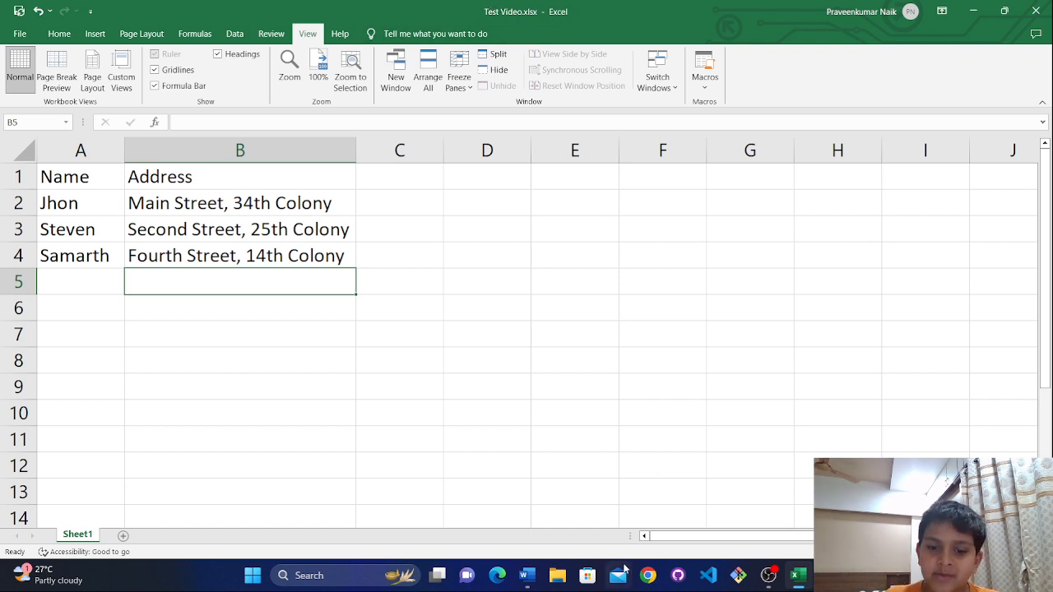
# Switch to Word and browse for an existing recipient list in the personal OneDrive folder.
pyautogui.click(528, 577)
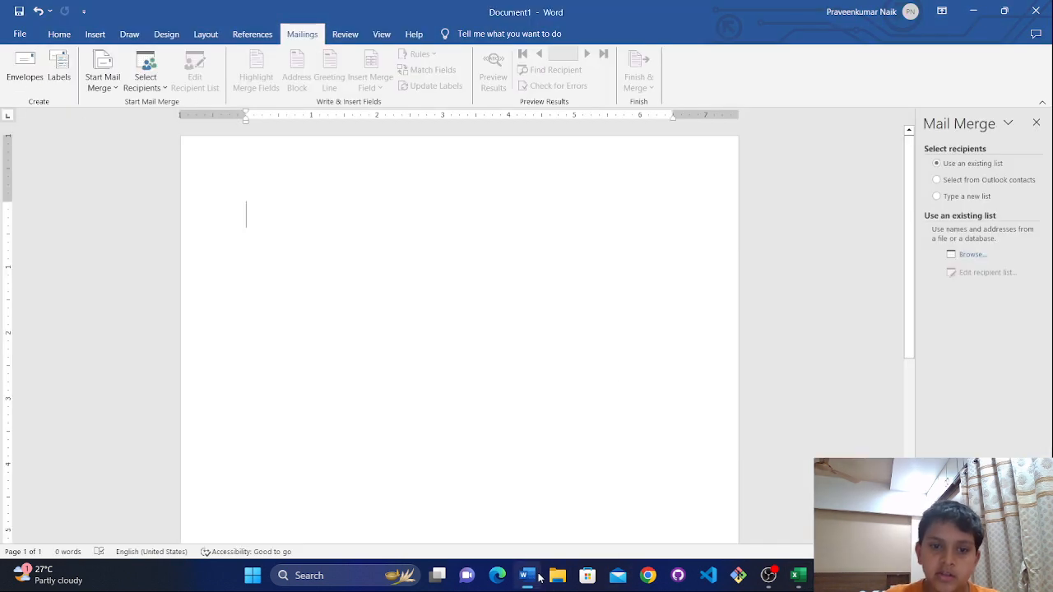
pyautogui.click(971, 256)
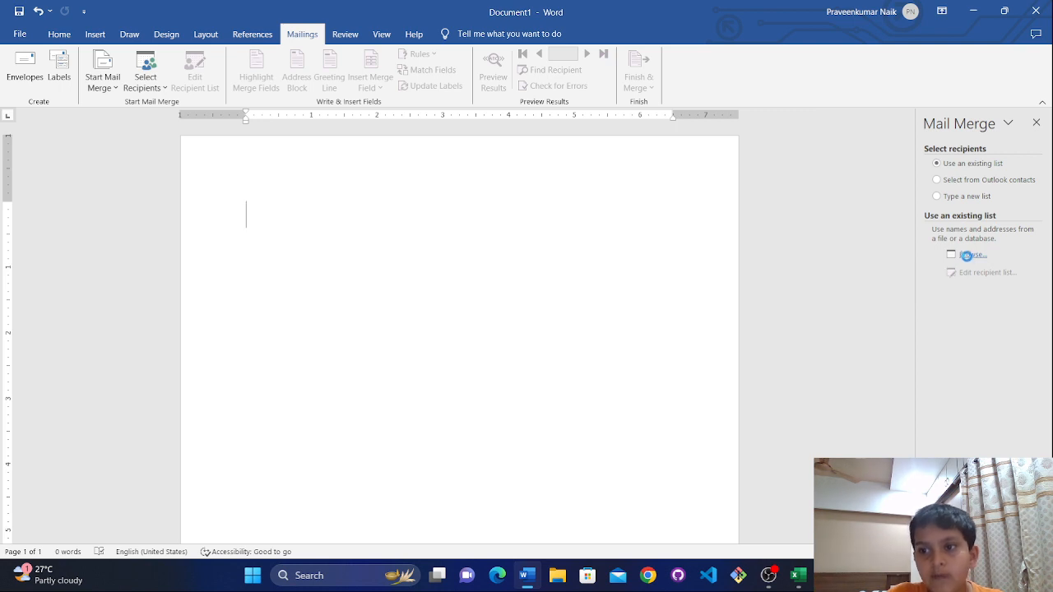
pyautogui.scroll(-5, 71, 101)
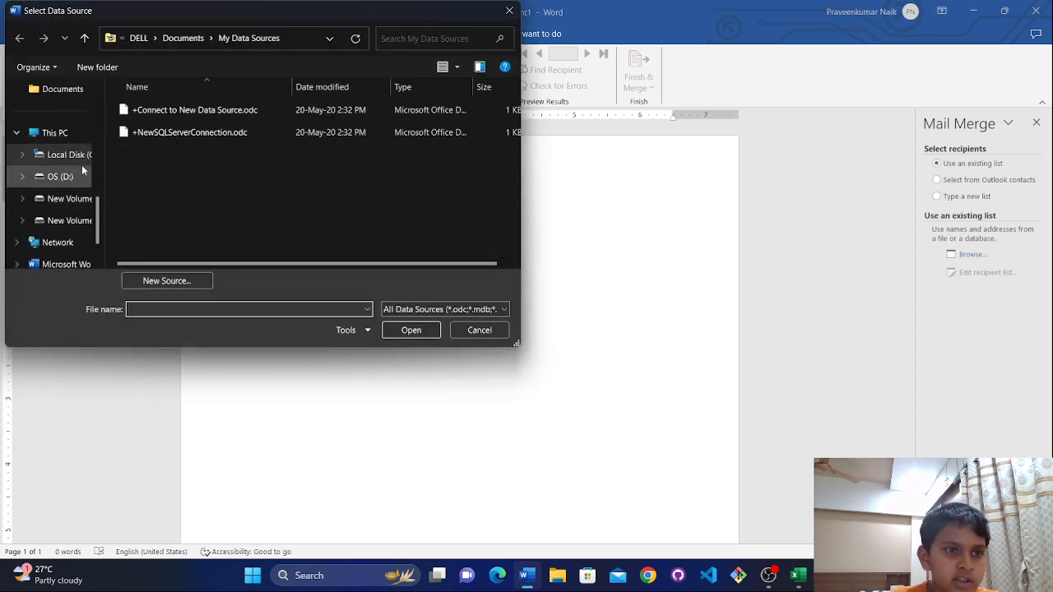
pyautogui.scroll(5, 38, 148)
pyautogui.scroll(-2, 38, 148)
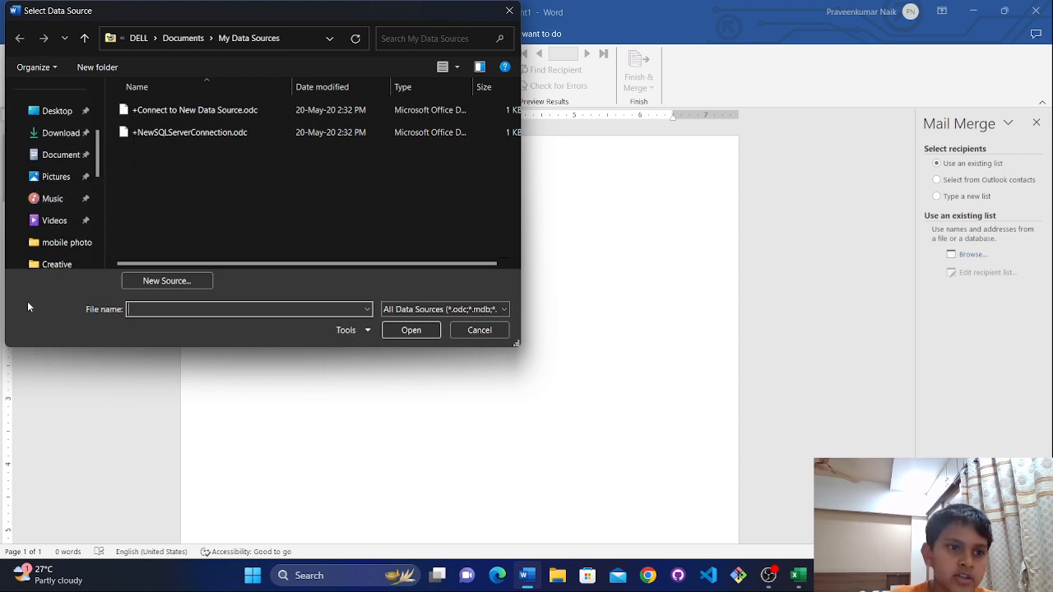
pyautogui.scroll(-3, 64, 181)
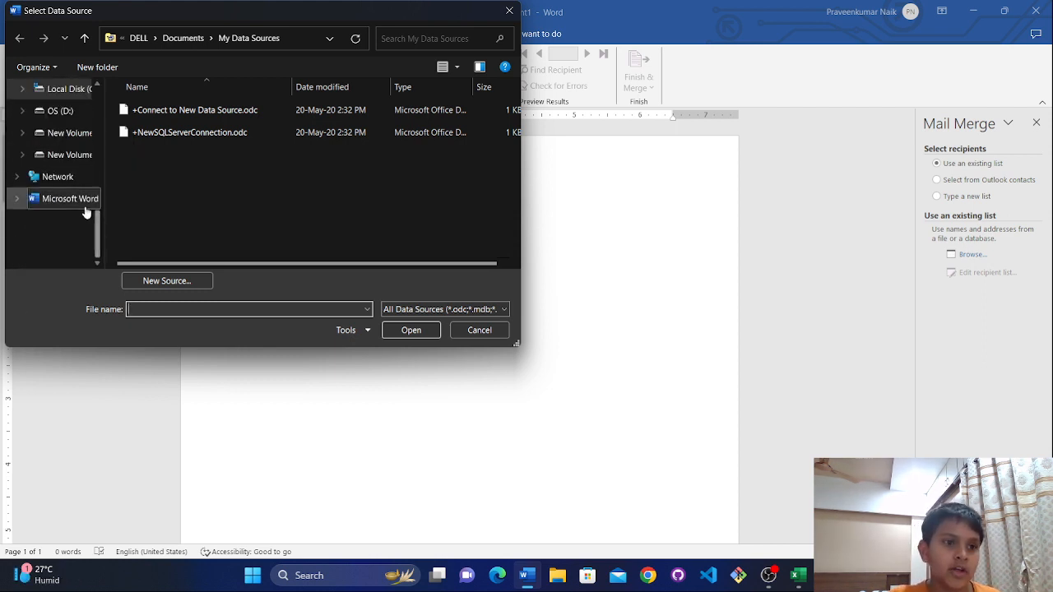
pyautogui.scroll(5, 35, 177)
pyautogui.scroll(-1, 54, 276)
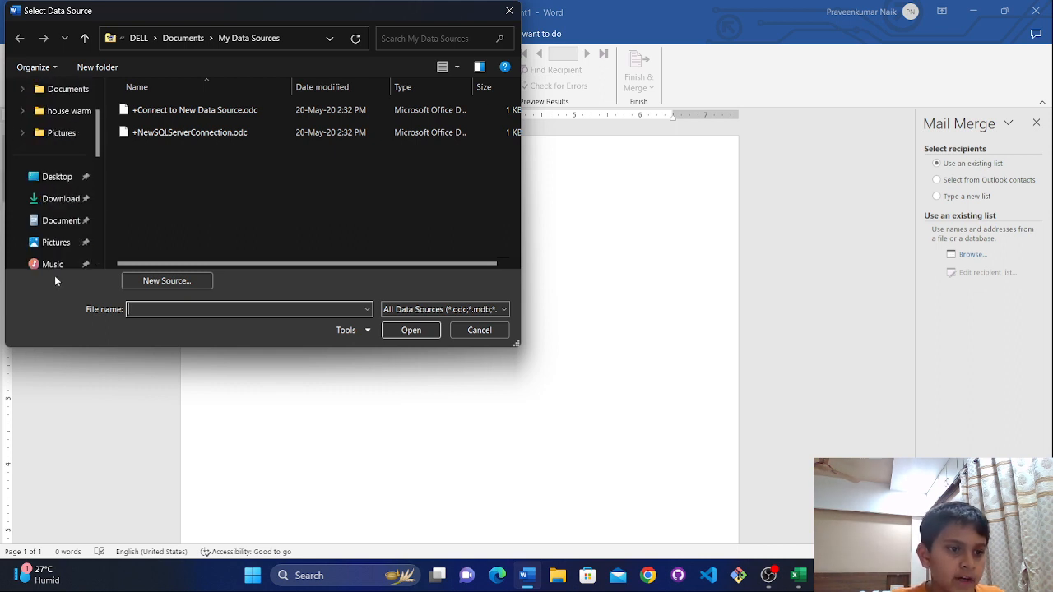
pyautogui.scroll(-3, 51, 267)
pyautogui.scroll(5, 47, 254)
pyautogui.scroll(-1, 50, 256)
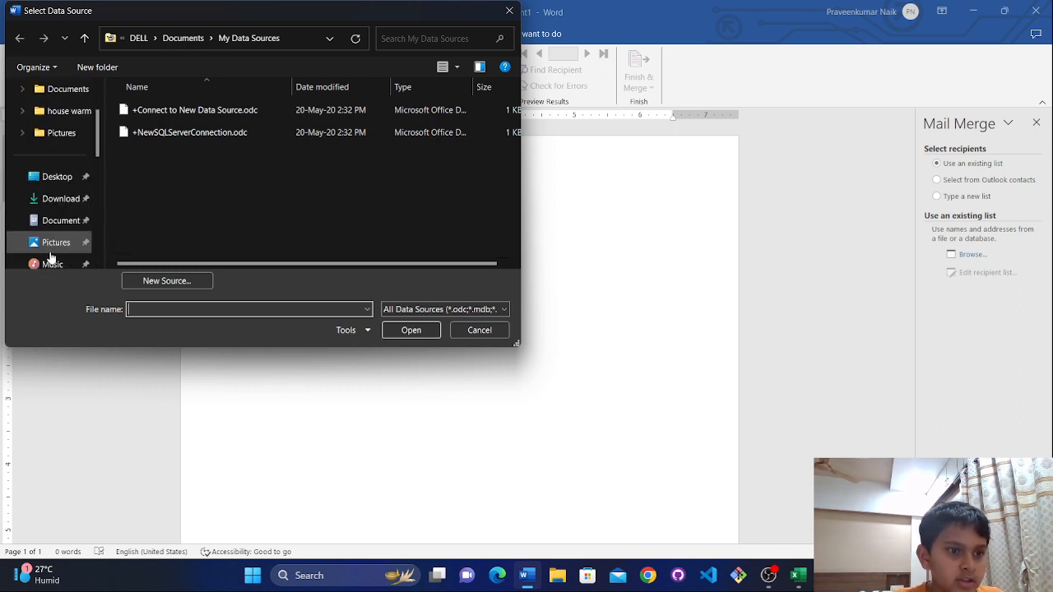
pyautogui.scroll(2, 51, 258)
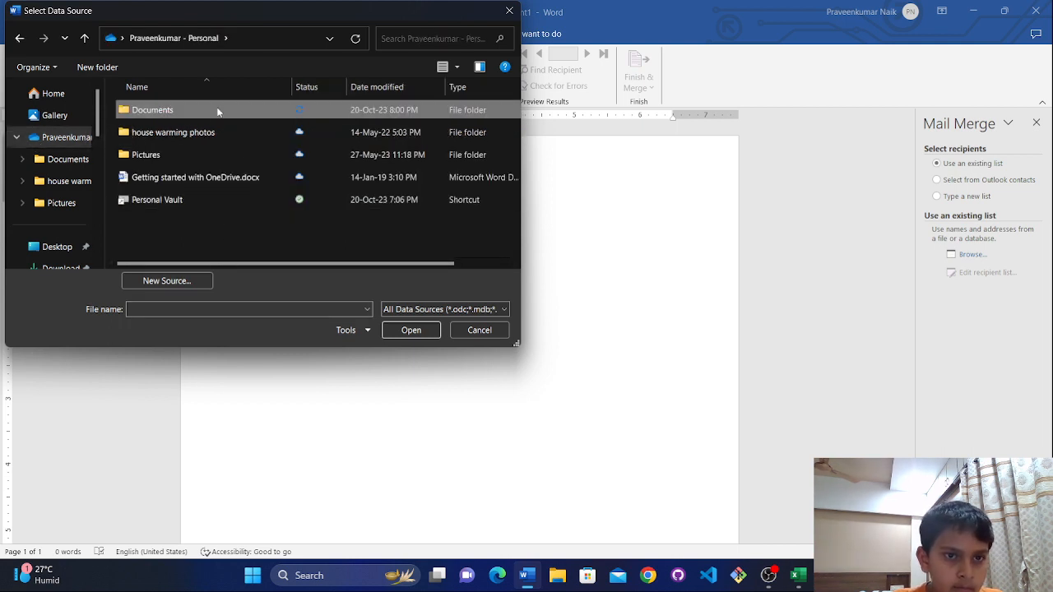
# Open Test Video.xlsx from the OneDrive Documents folder as the mail merge data source.
pyautogui.doubleClick(217, 110)
pyautogui.click(196, 111)
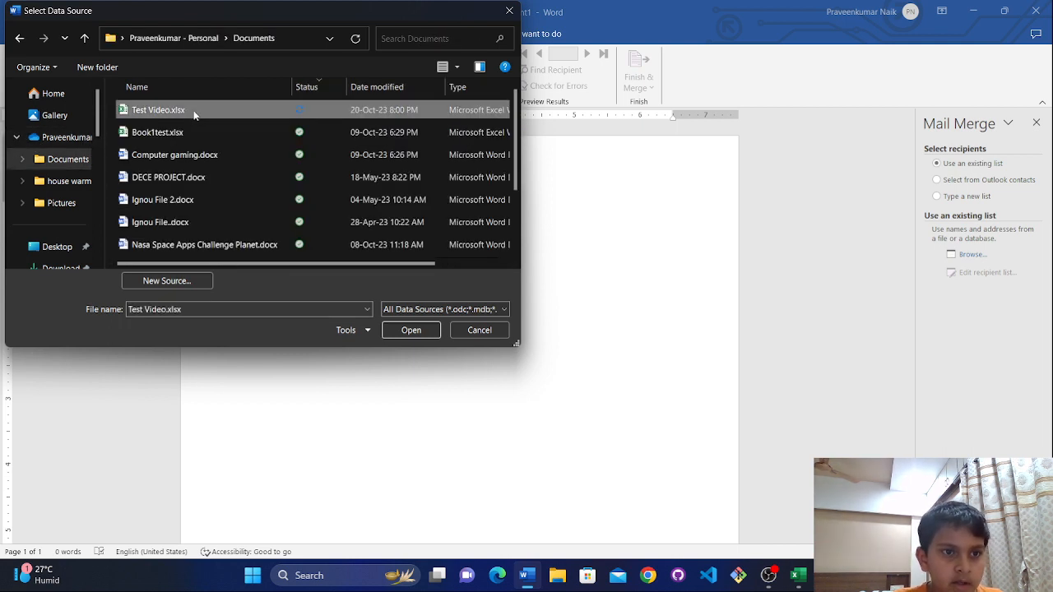
pyautogui.click(400, 336)
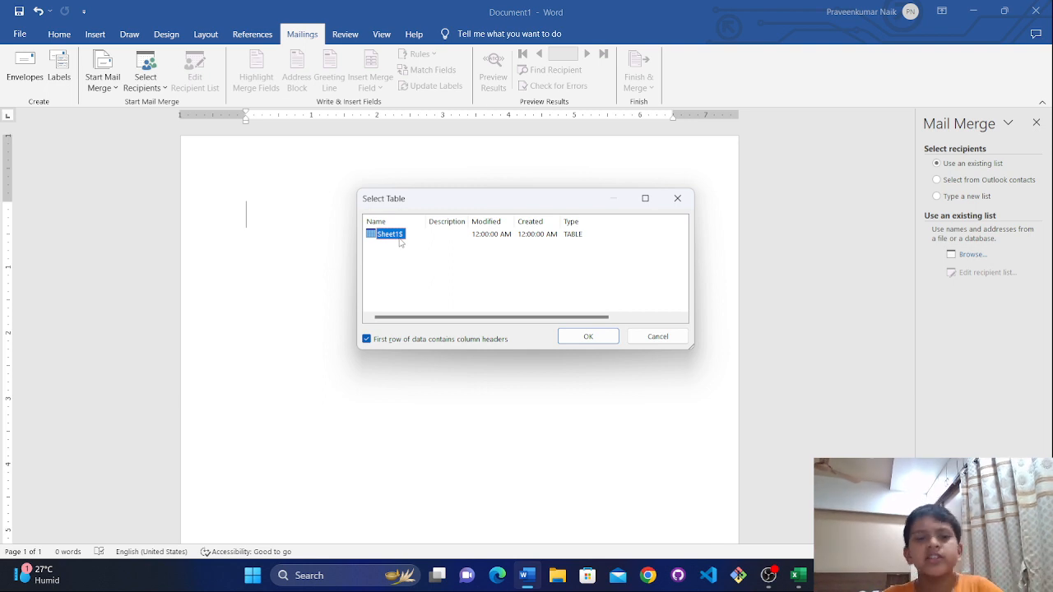
# Use the Sheet1$ table with all its recipients for the merge and proceed to the letter-writing stage.
pyautogui.click(603, 336)
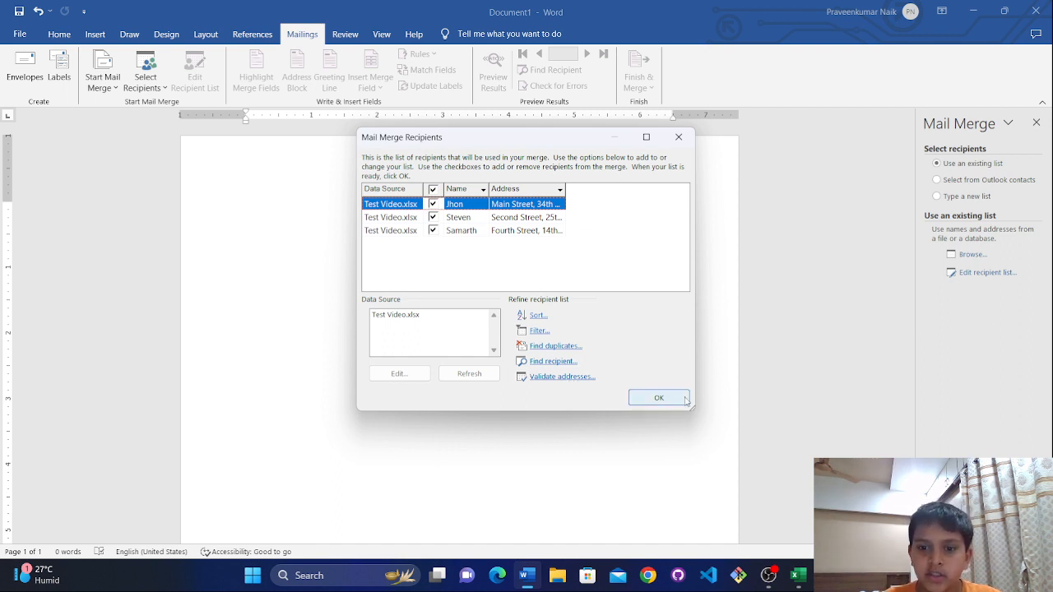
pyautogui.click(658, 398)
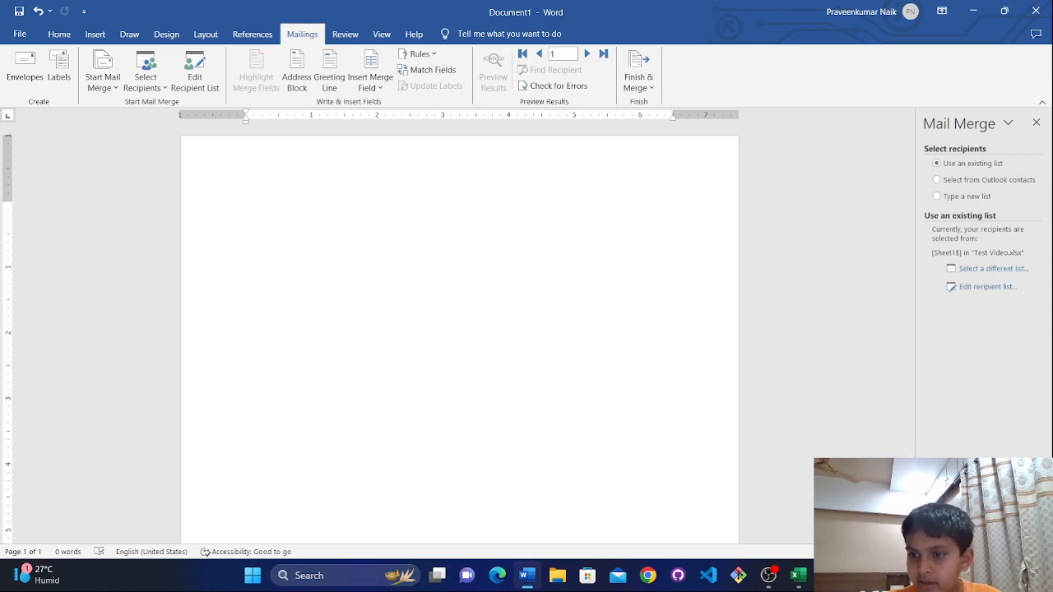
pyautogui.click(984, 519)
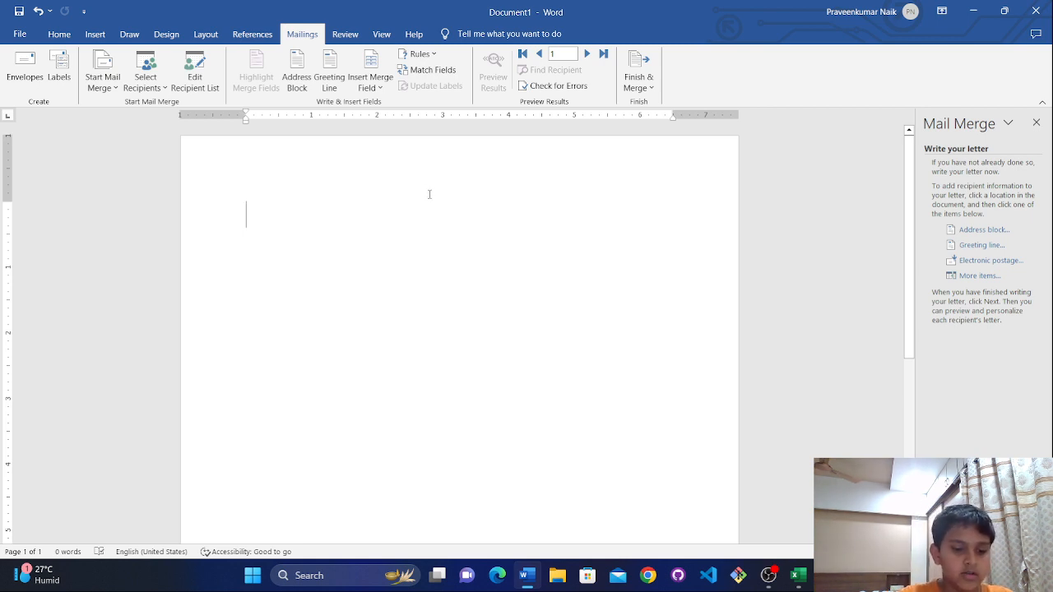
# Write the salutation "Dear «Name»," using the Name merge field from the database fields, and leave a blank line below it.
pyautogui.write('Dear')
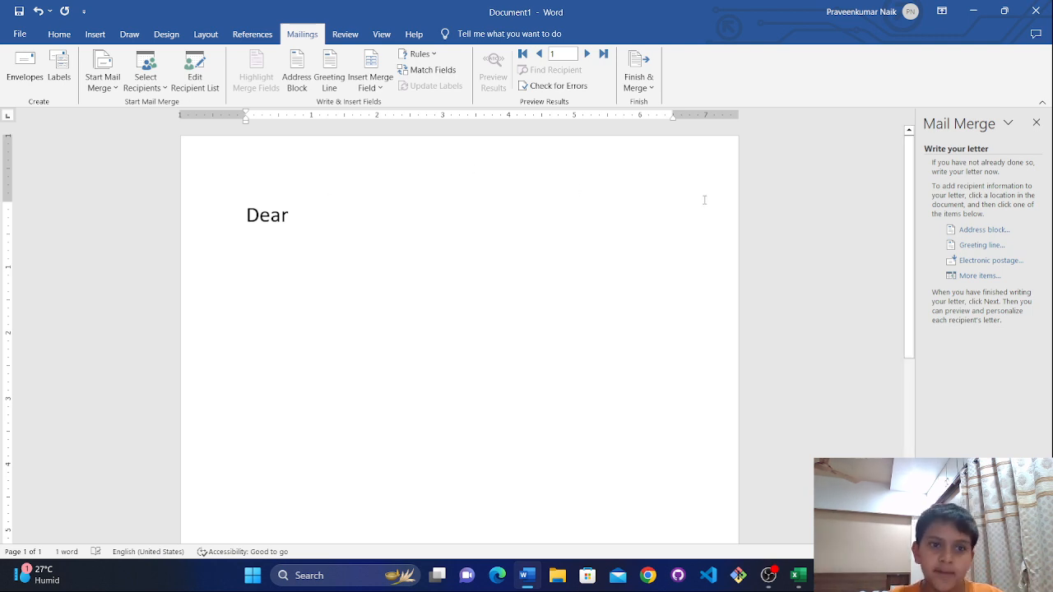
pyautogui.click(979, 275)
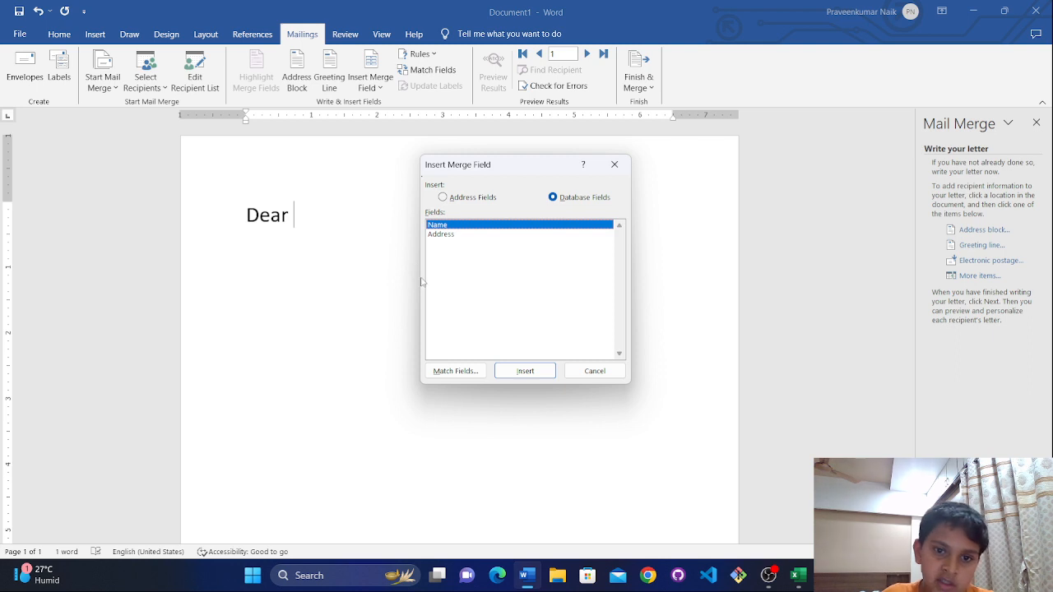
pyautogui.click(527, 371)
pyautogui.click(615, 164)
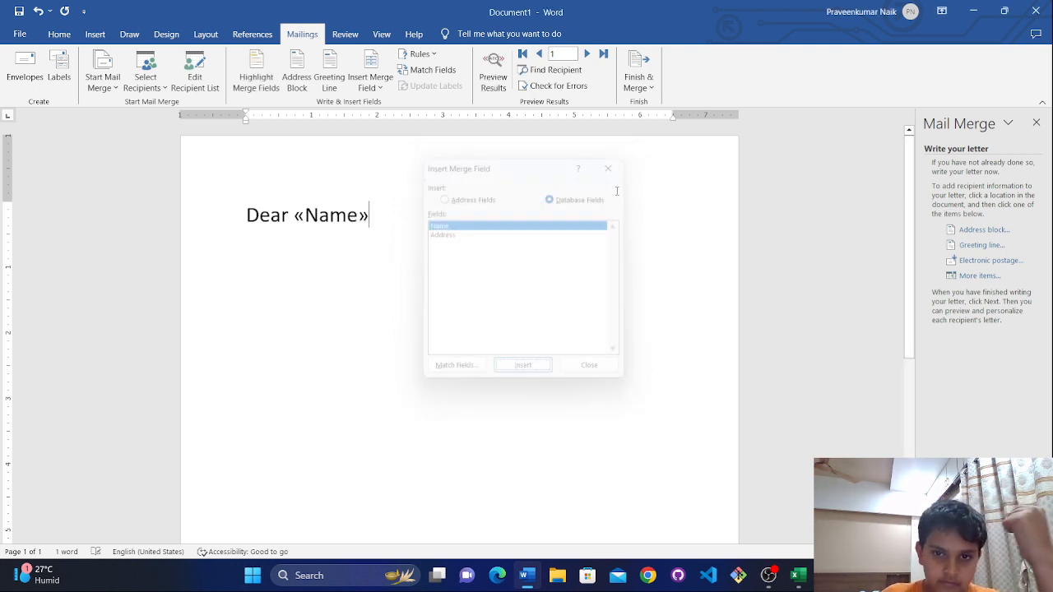
pyautogui.write(',')
pyautogui.press('Return')
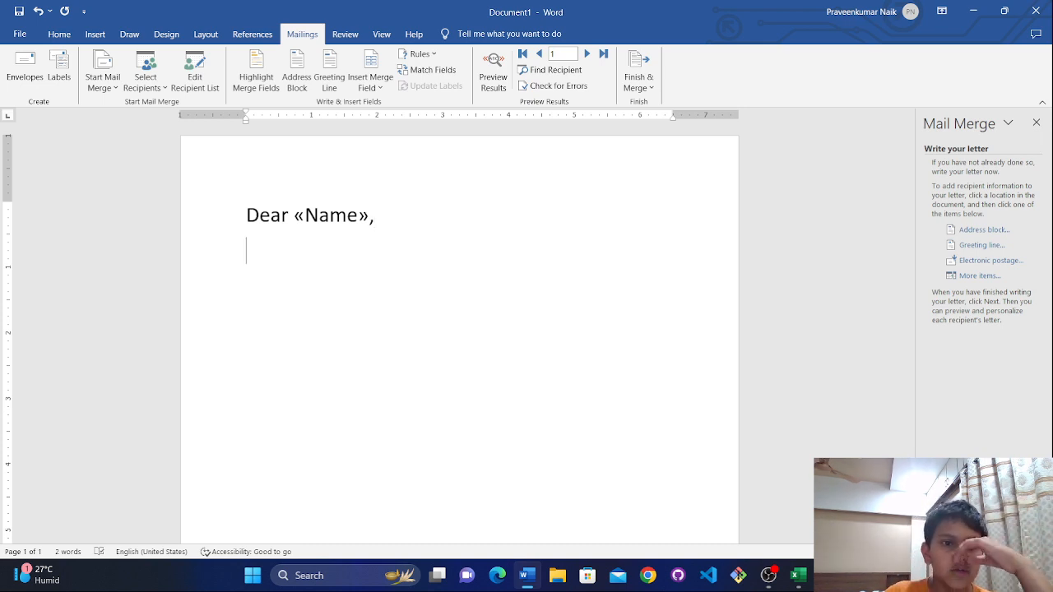
pyautogui.press('Return')
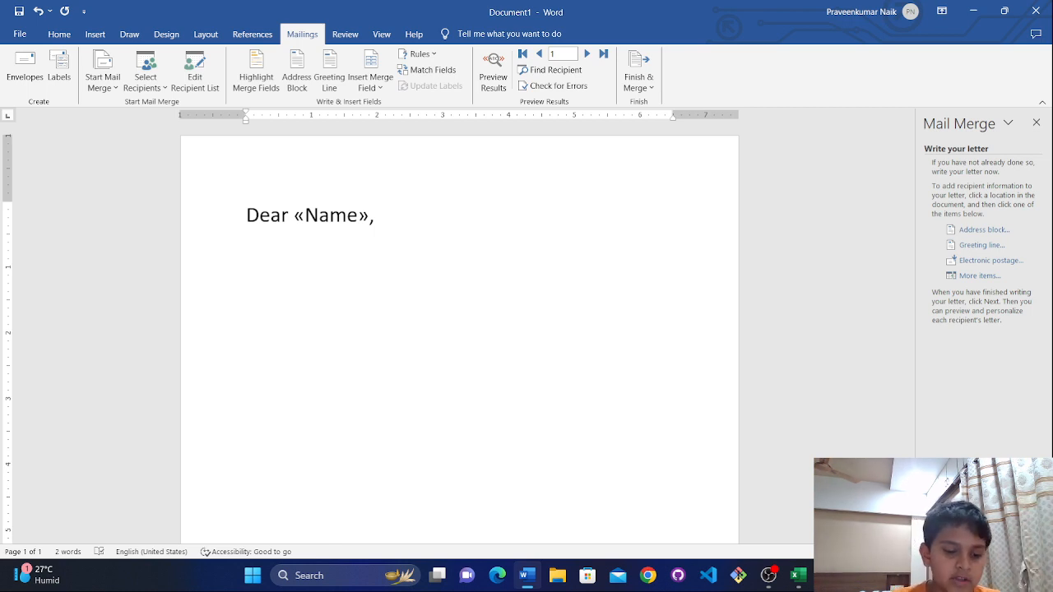
# Write the first body line of the letter as "I’ am inviting you to my birthday party.".
pyautogui.write('I')
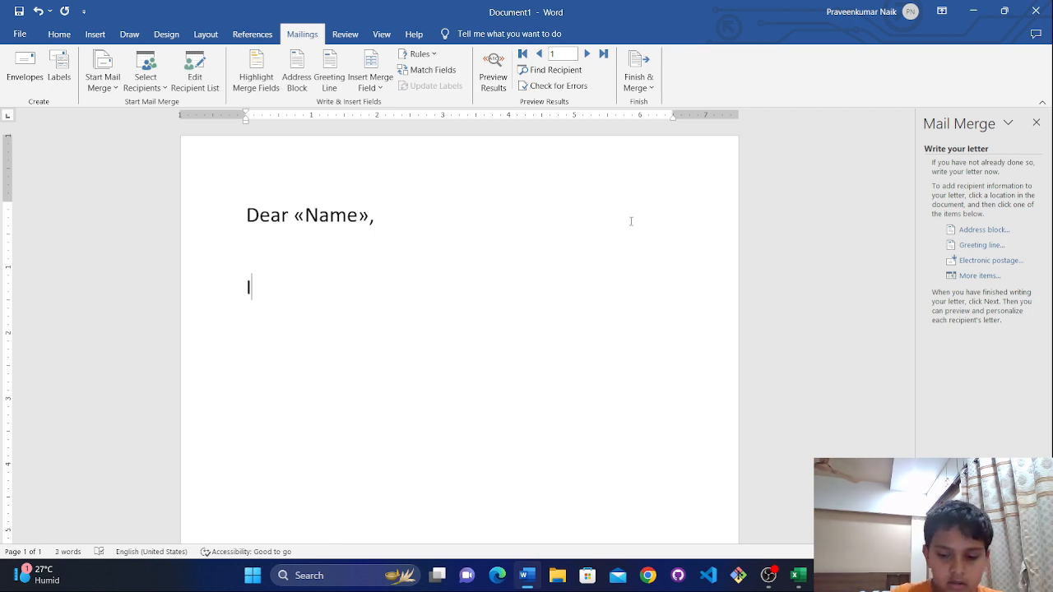
pyautogui.write("'am")
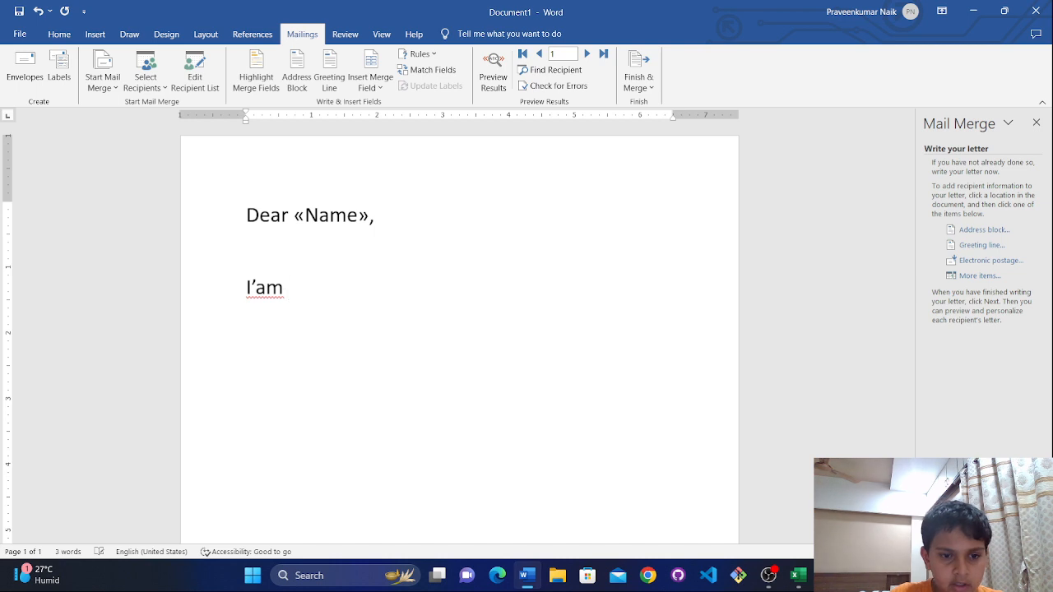
pyautogui.press('BackSpace')
pyautogui.press('BackSpace')
pyautogui.press('BackSpace')
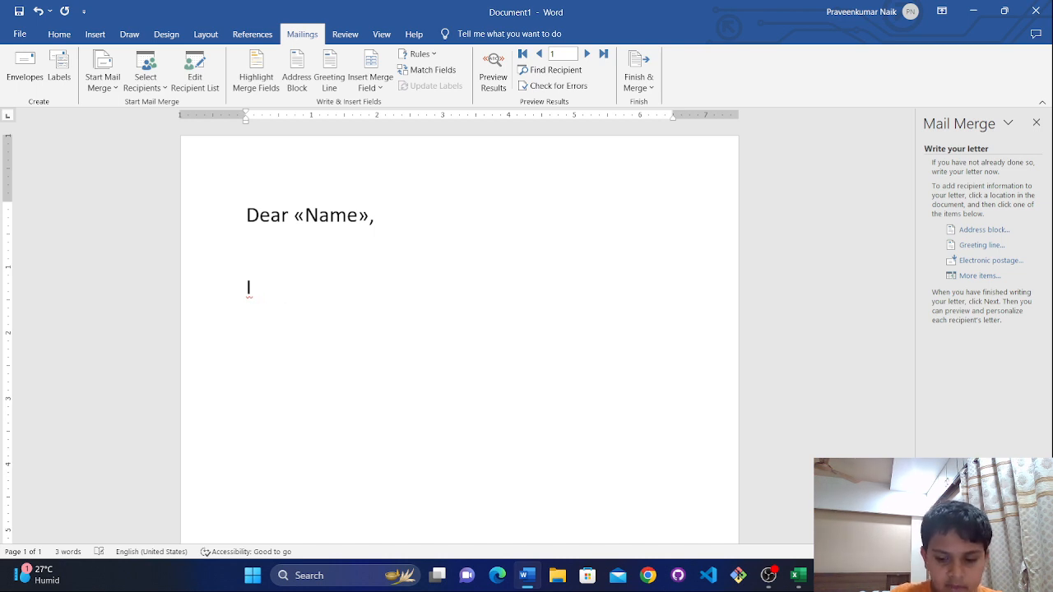
pyautogui.write(";' am ")
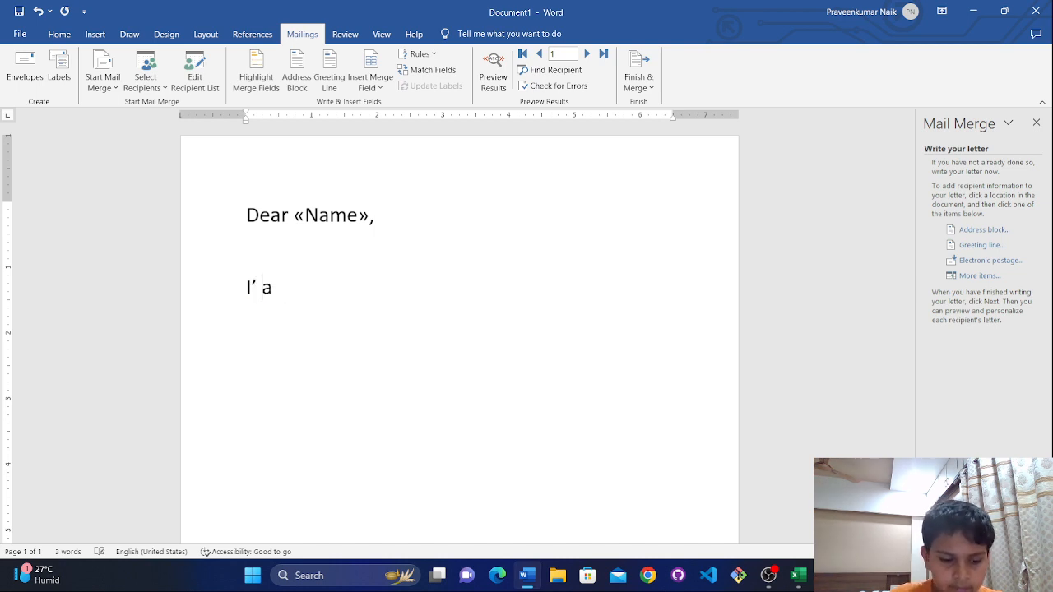
pyautogui.write('in')
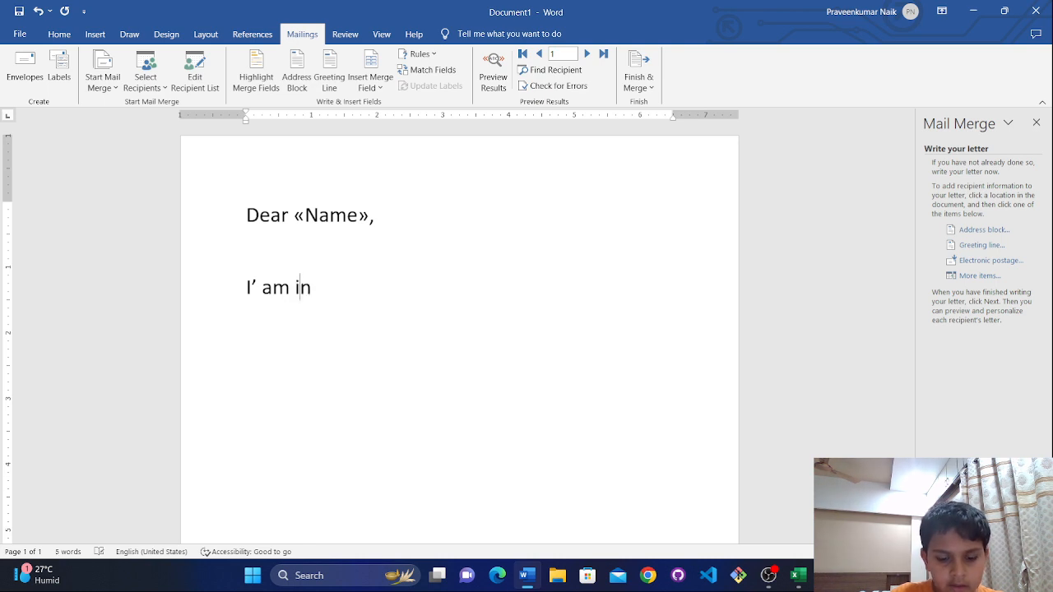
pyautogui.write('viti')
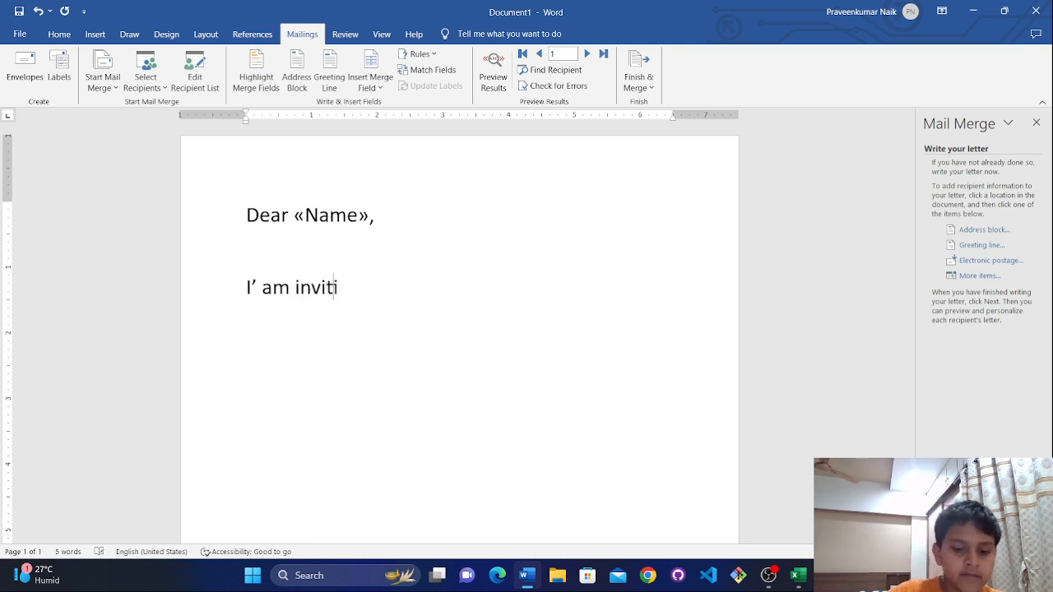
pyautogui.write('ng y')
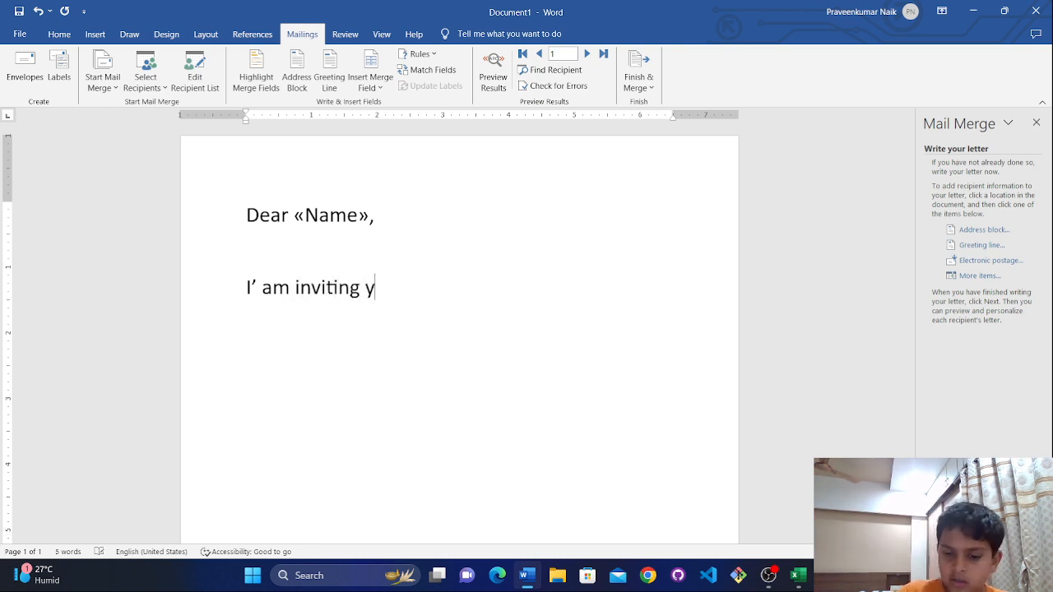
pyautogui.write('ou to')
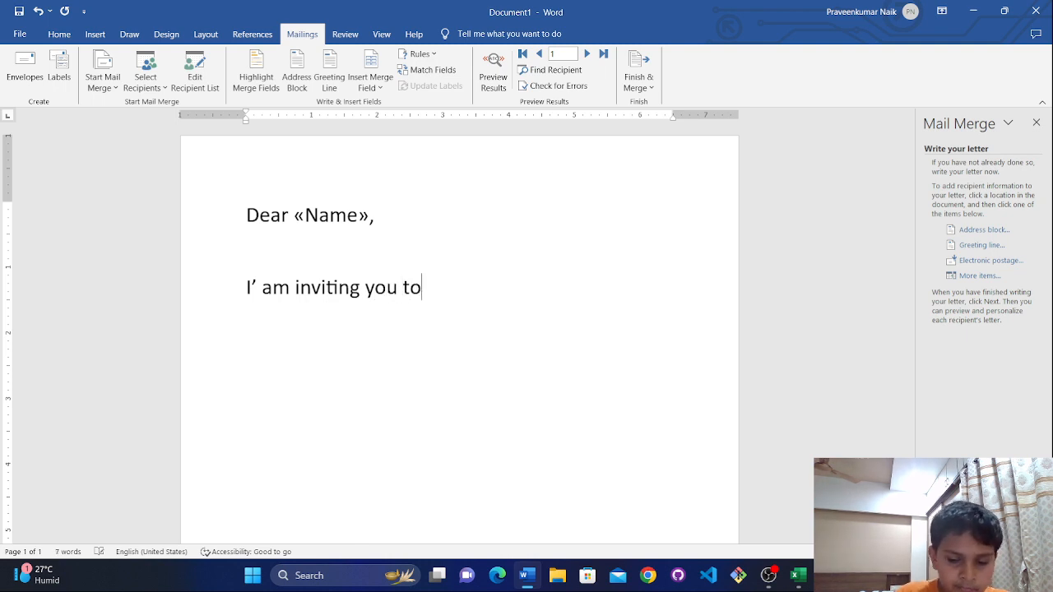
pyautogui.write(' my bi')
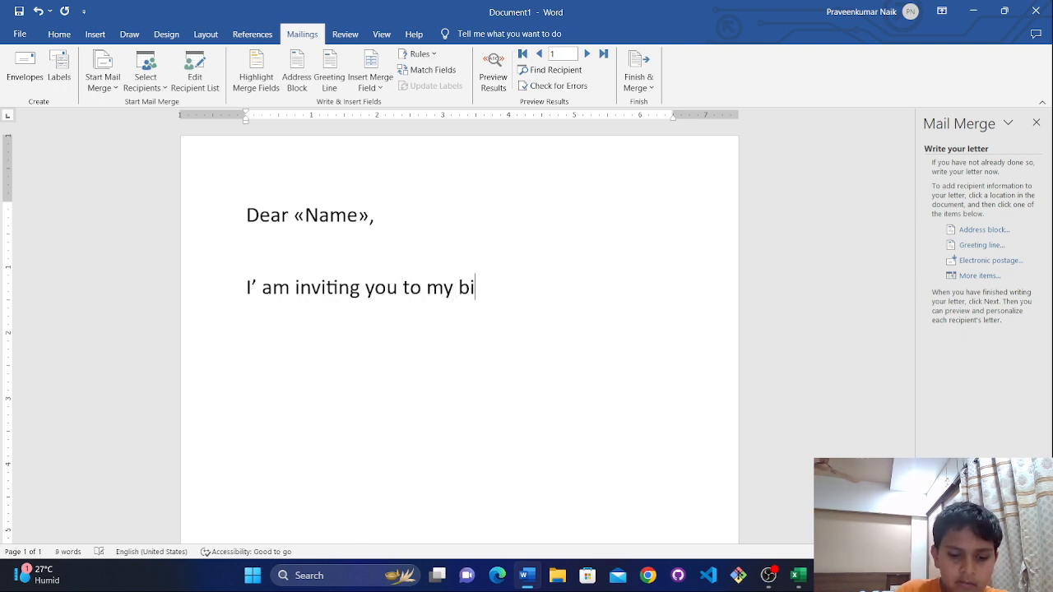
pyautogui.write('rthdat')
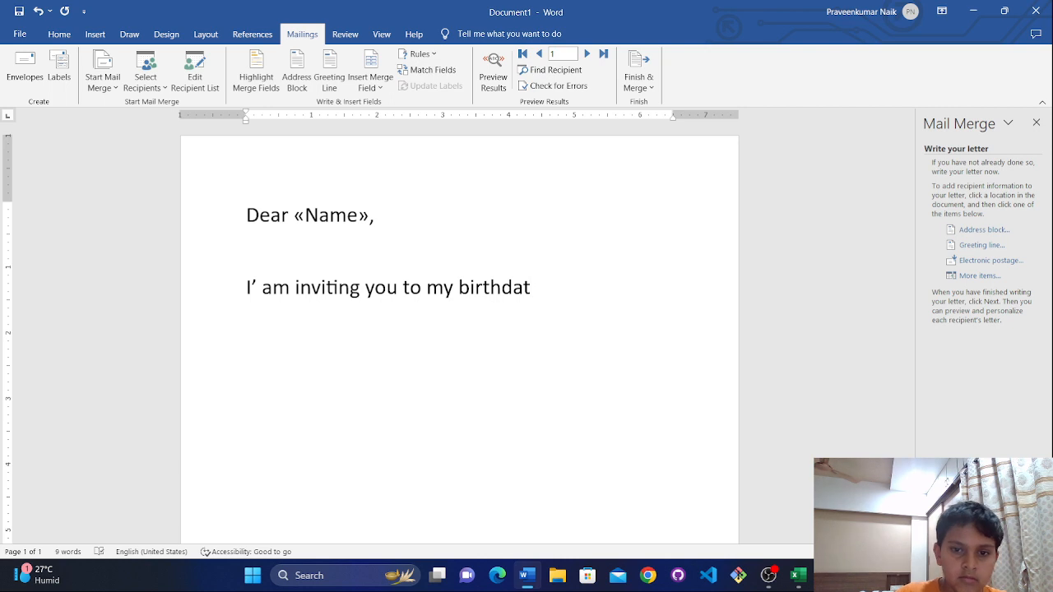
pyautogui.press('BackSpace')
pyautogui.write('y')
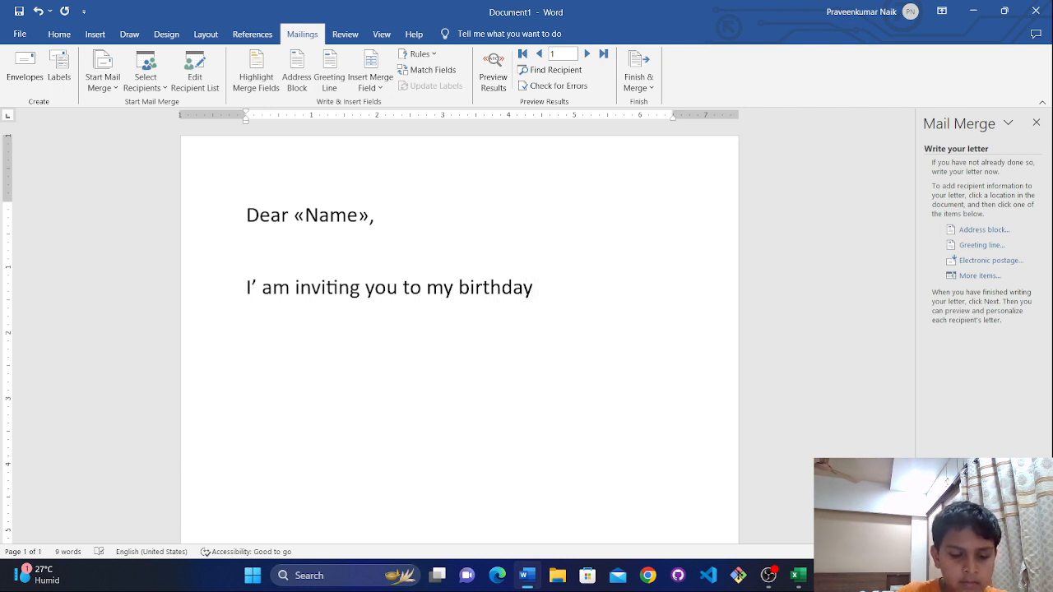
pyautogui.write(' party.')
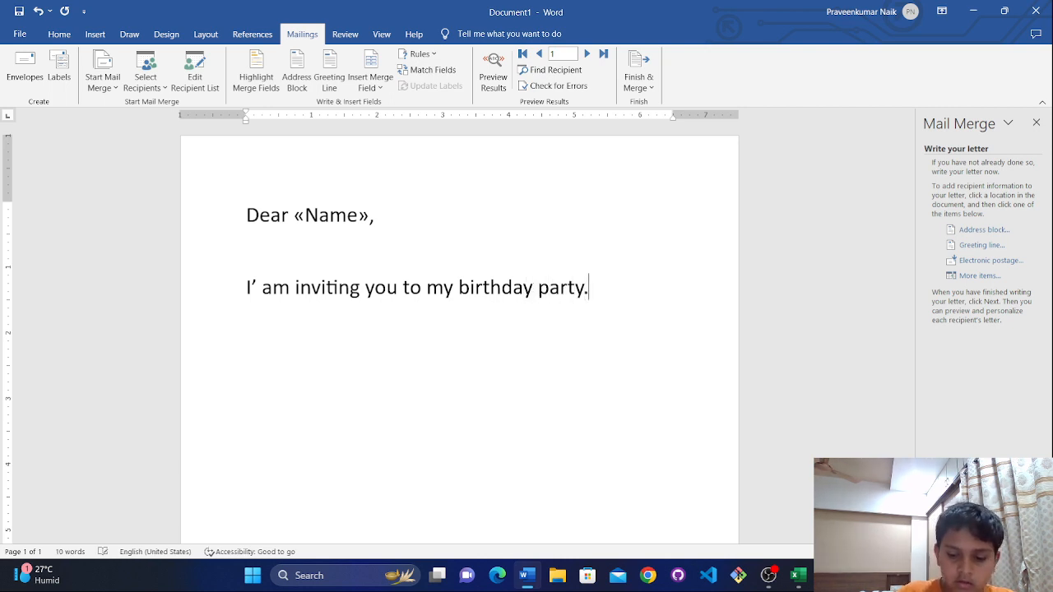
# Add the second body line "I’ am sure that we will have a lot of fun." and leave a blank line below it.
pyautogui.press('Return')
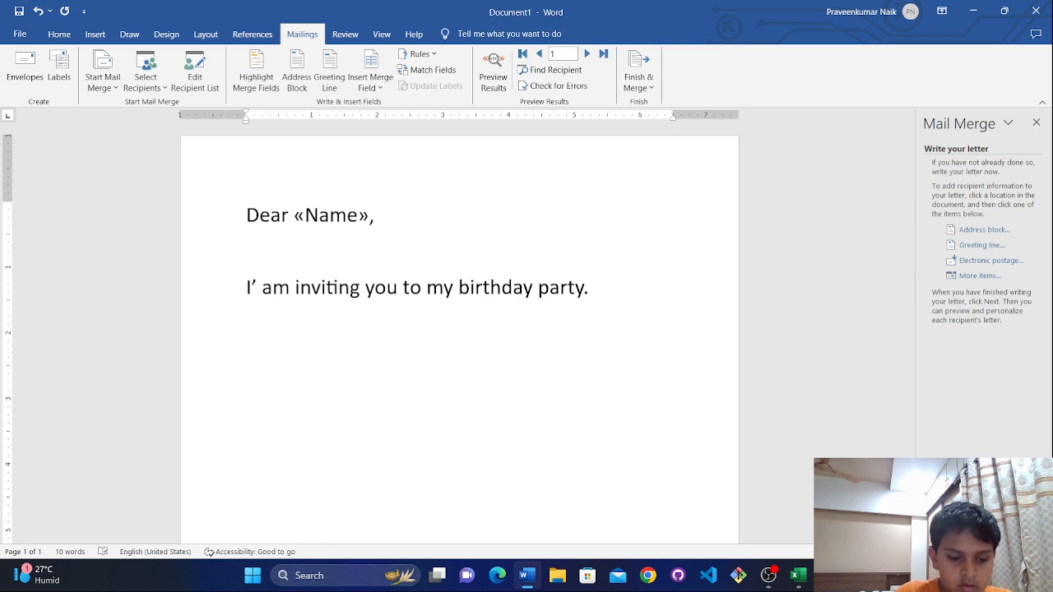
pyautogui.write('I')
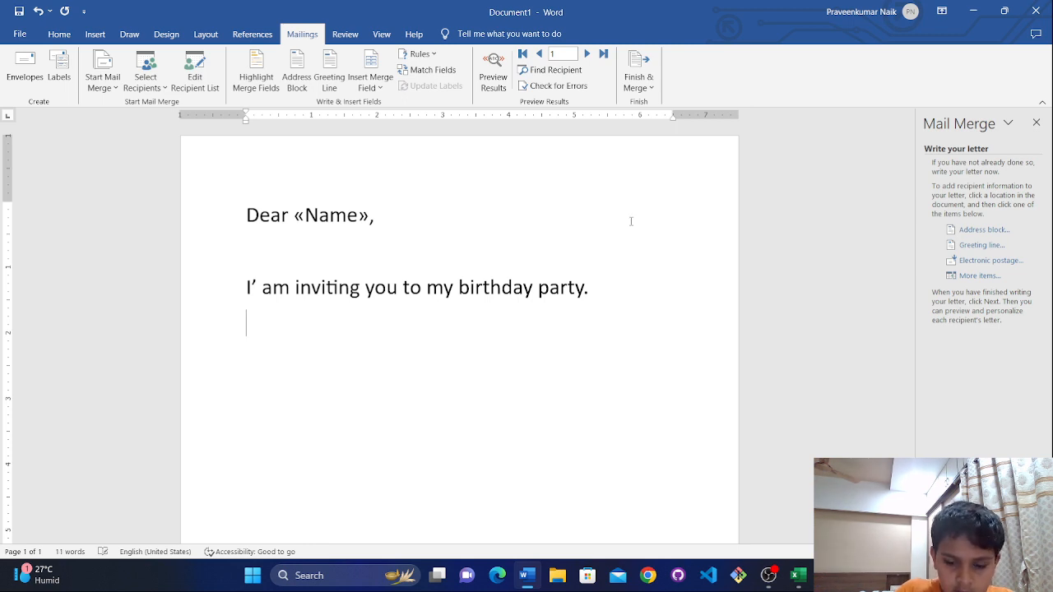
pyautogui.write("' am s")
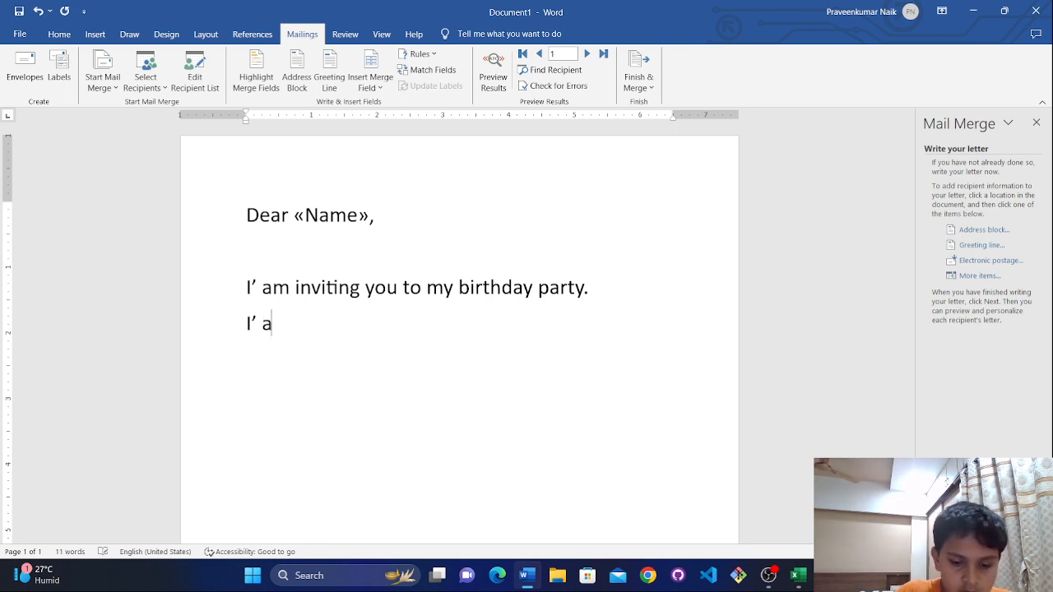
pyautogui.write('ure ')
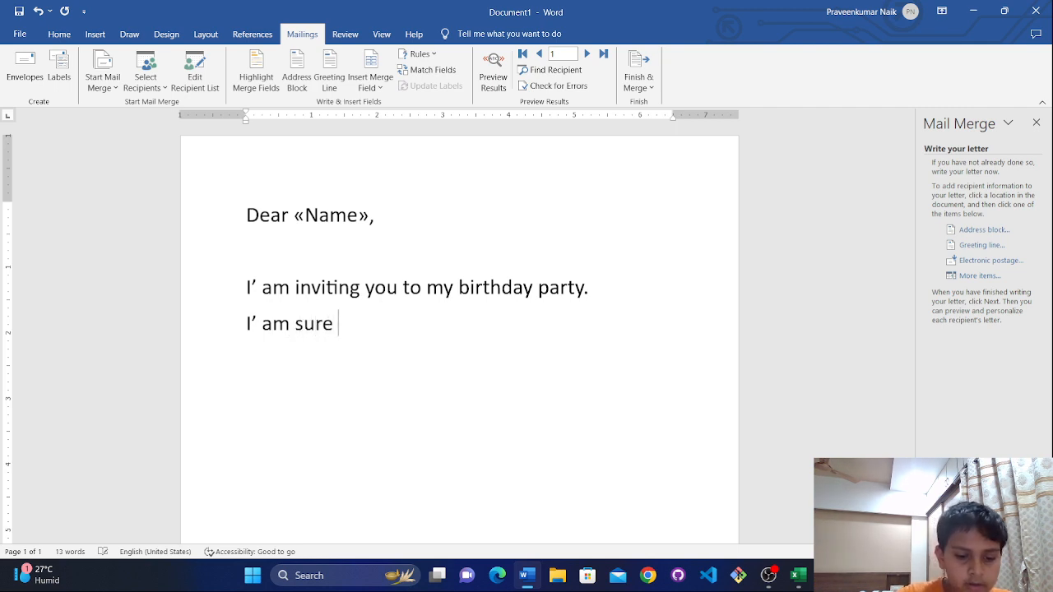
pyautogui.write('that we will')
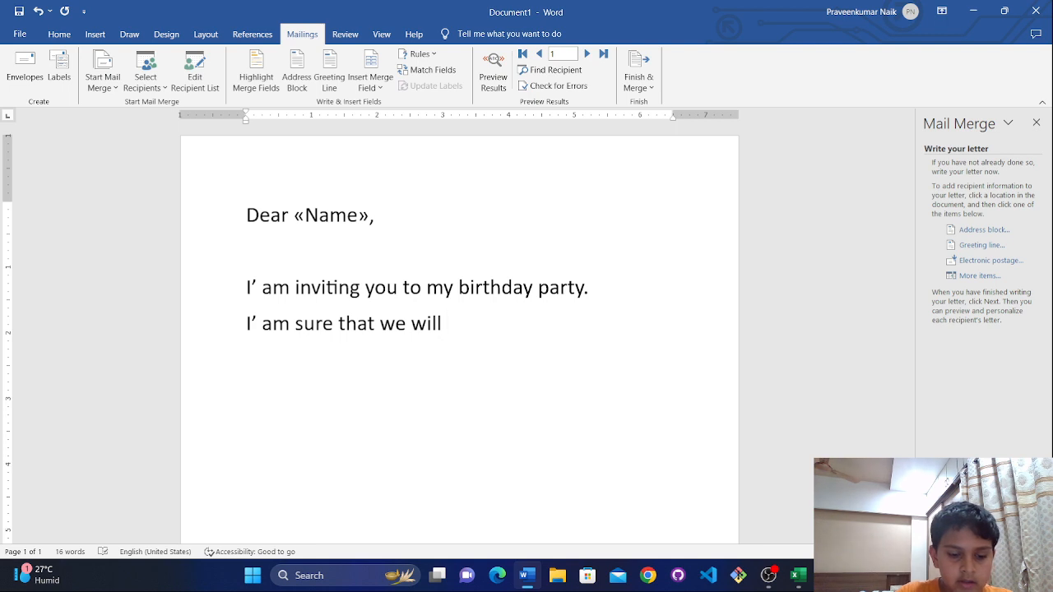
pyautogui.write(' have a ')
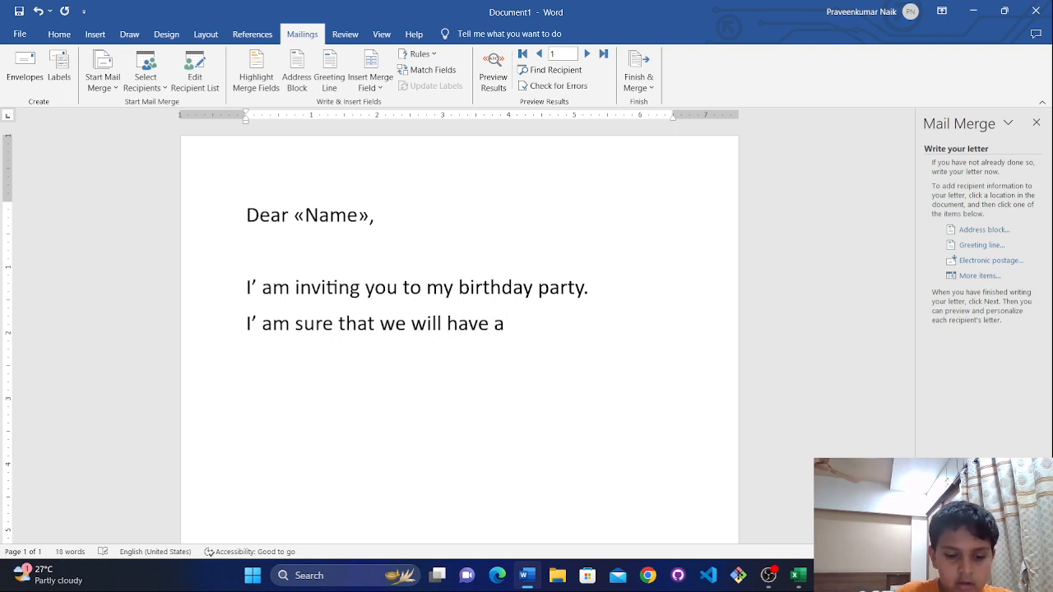
pyautogui.write('alot ')
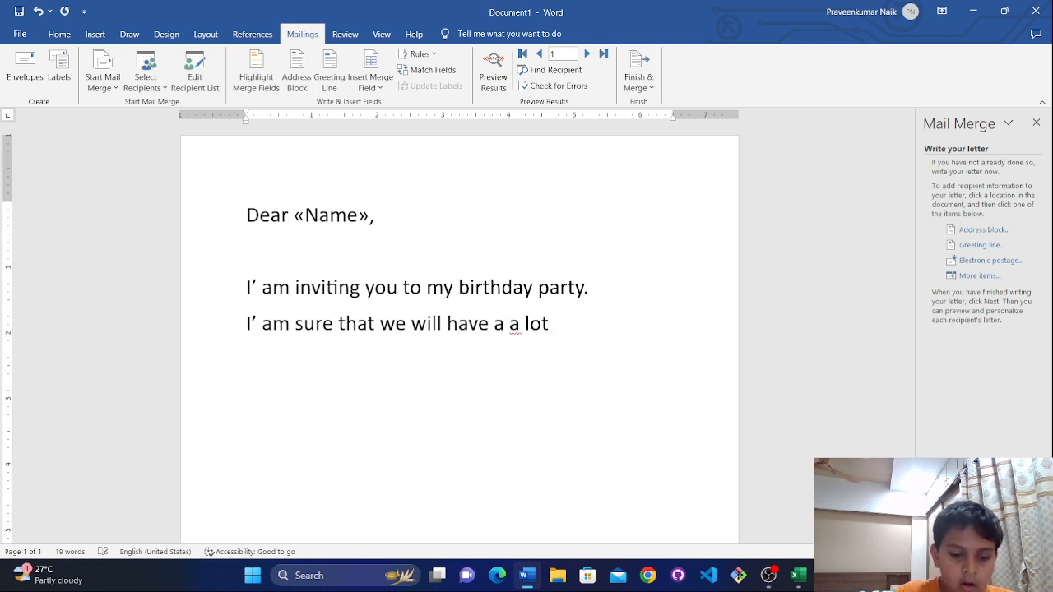
pyautogui.write('of ')
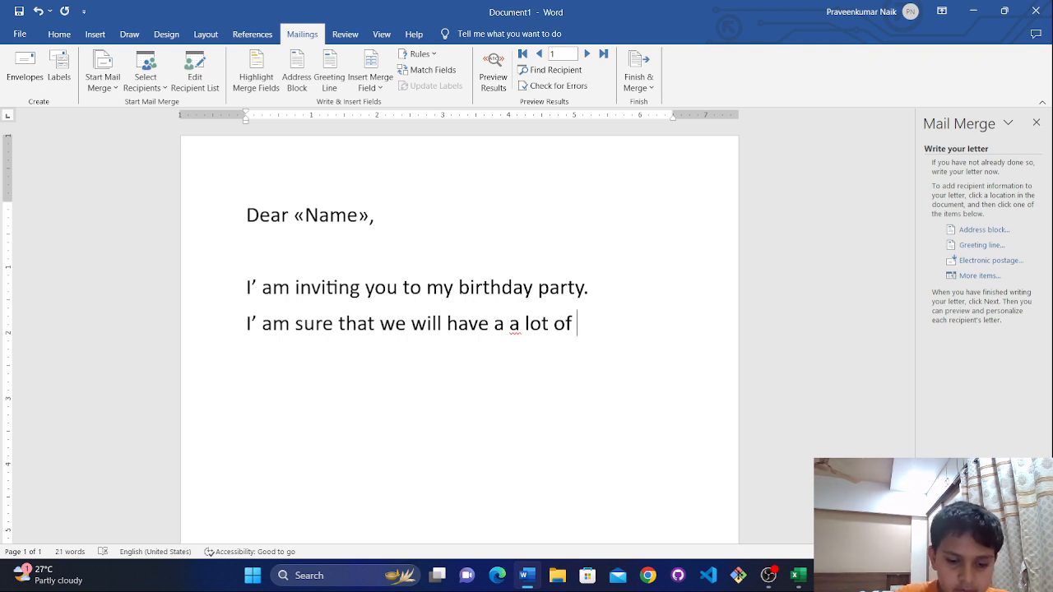
pyautogui.write('fun.')
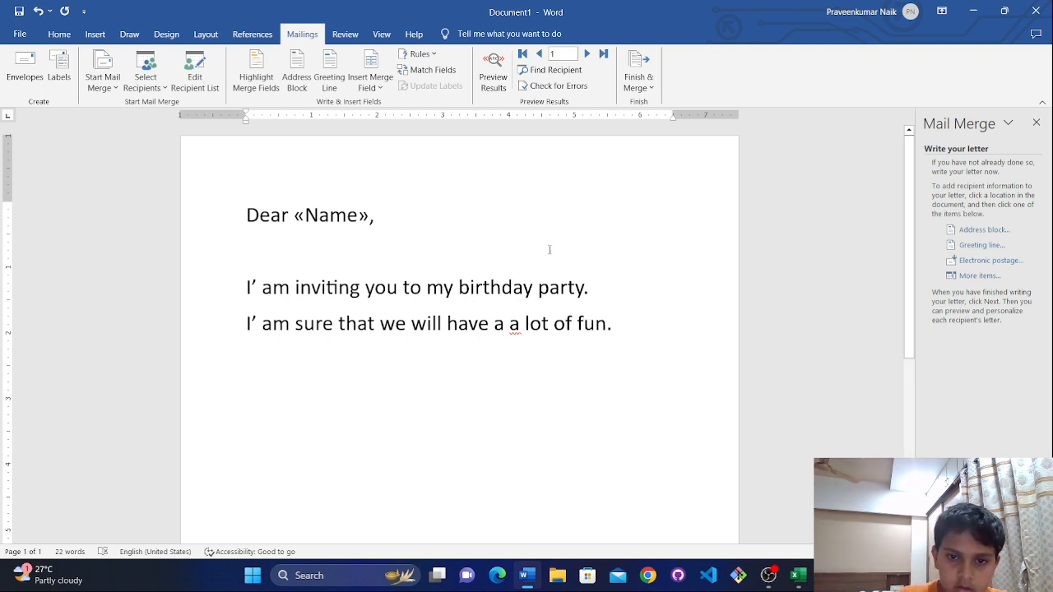
pyautogui.press('BackSpace')
pyautogui.press('BackSpace')
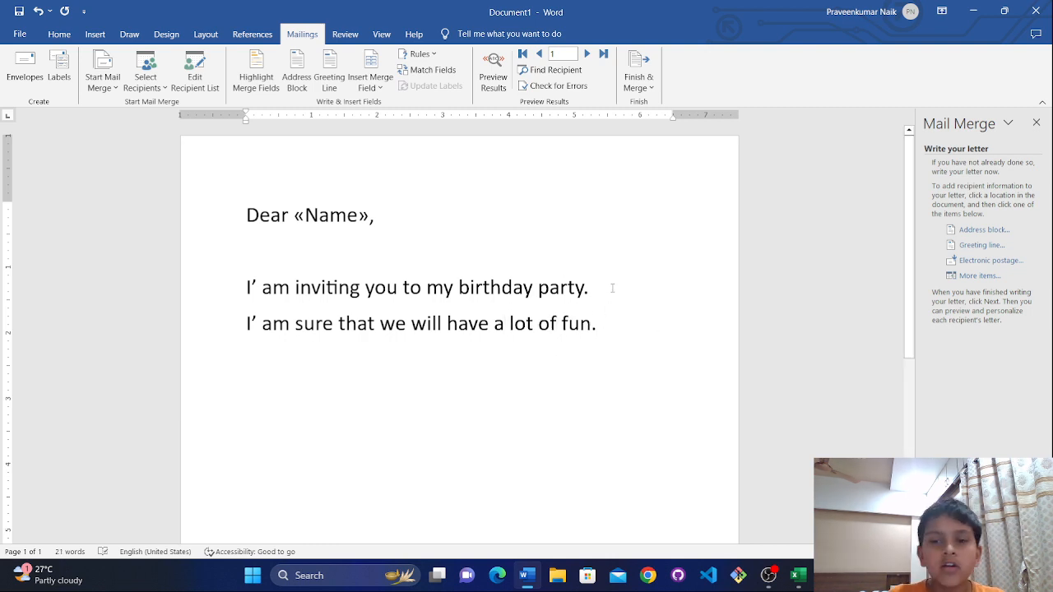
pyautogui.click(606, 325)
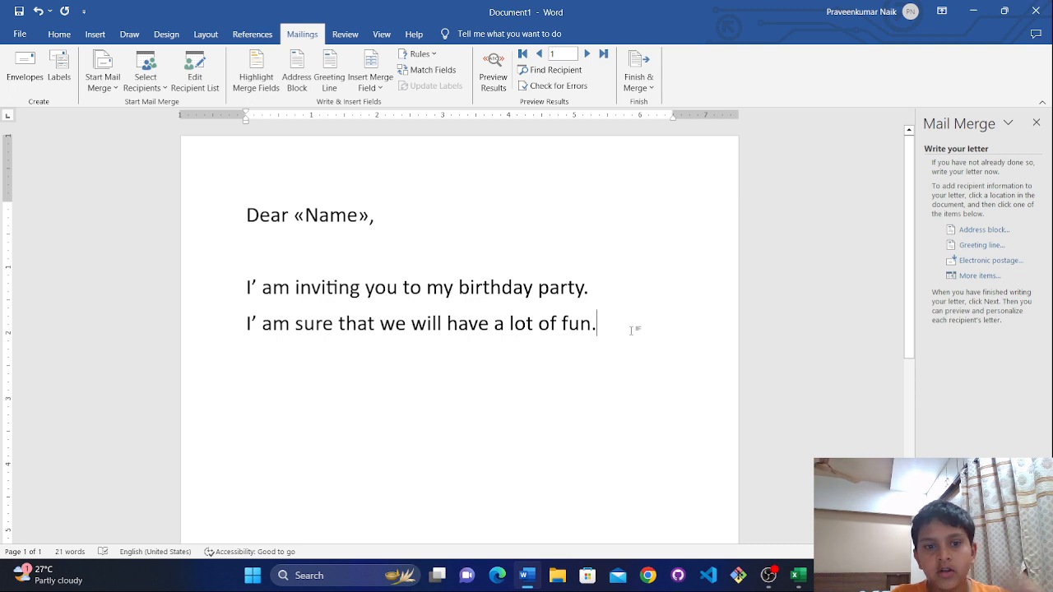
pyautogui.press('Return')
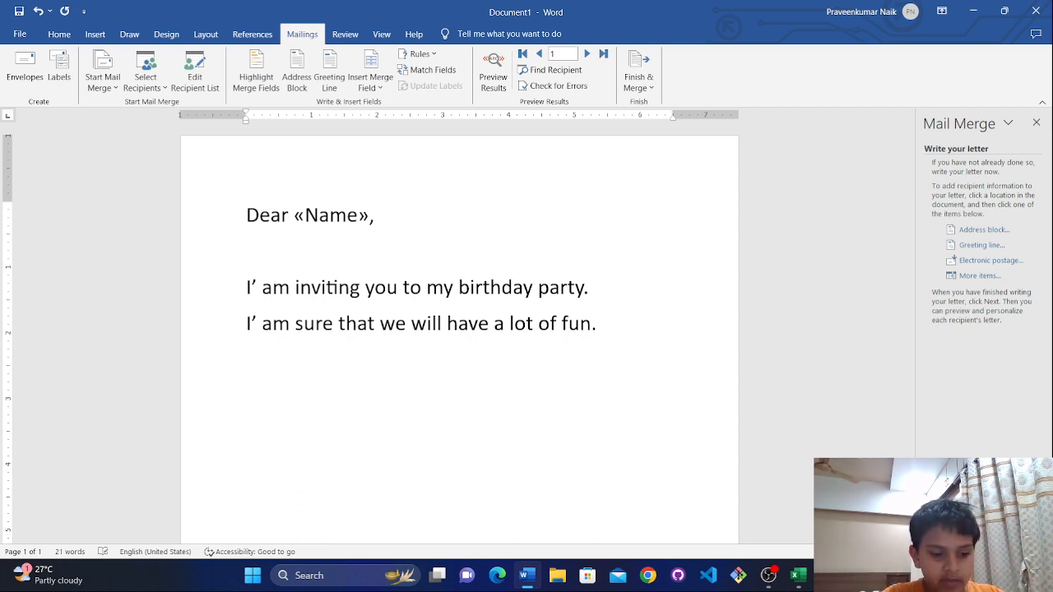
pyautogui.press('Return')
pyautogui.press('Return')
pyautogui.write('Atharva ')
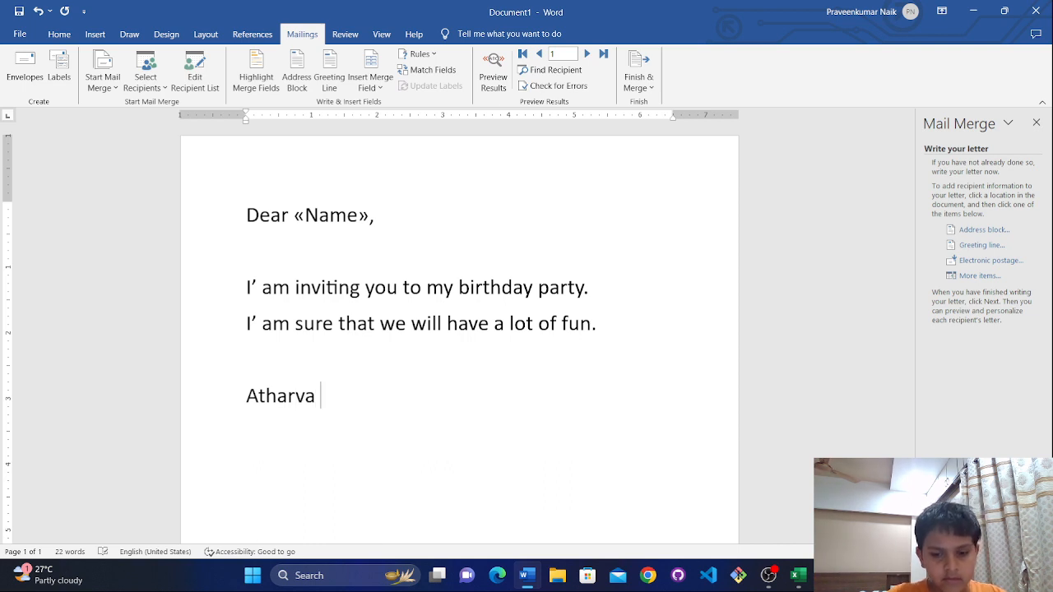
pyautogui.write('N')
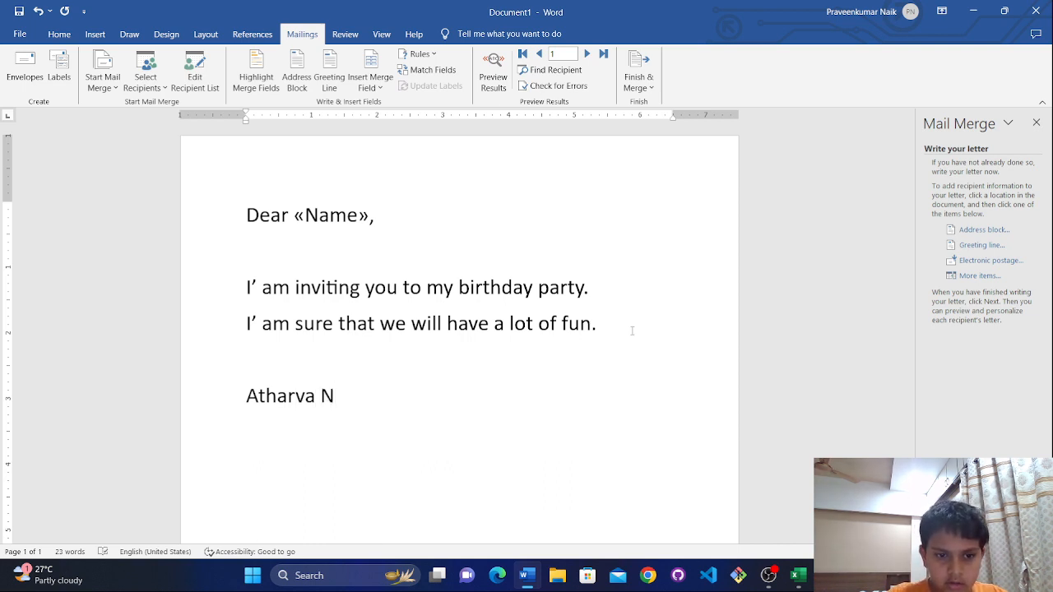
pyautogui.press('BackSpace')
pyautogui.press('BackSpace')
pyautogui.write(',')
pyautogui.press('Return')
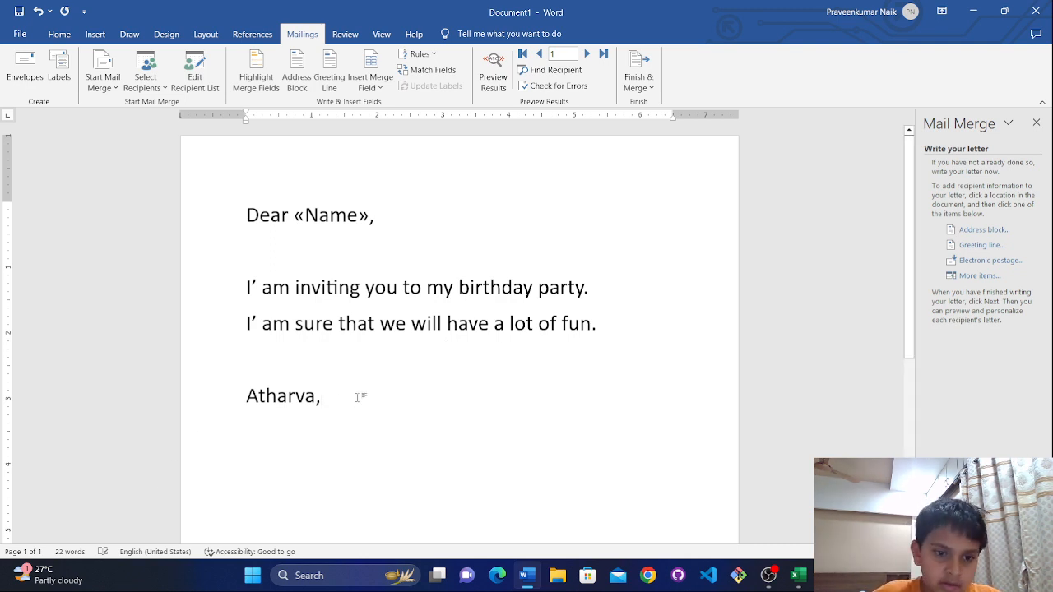
pyautogui.press('BackSpace')
pyautogui.press('BackSpace')
pyautogui.press('BackSpace')
pyautogui.press('BackSpace')
pyautogui.press('BackSpace')
pyautogui.press('BackSpace')
pyautogui.press('BackSpace')
pyautogui.press('BackSpace')
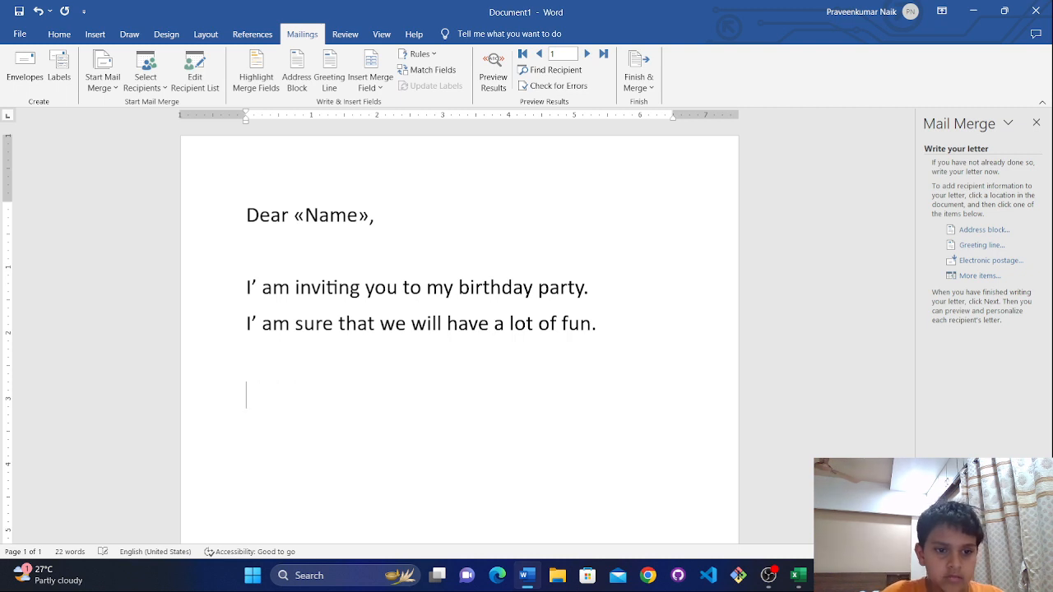
# Write the closing line "Your friend," and put the sender's first name on the line below it.
pyautogui.write('Yp')
pyautogui.press('BackSpace')
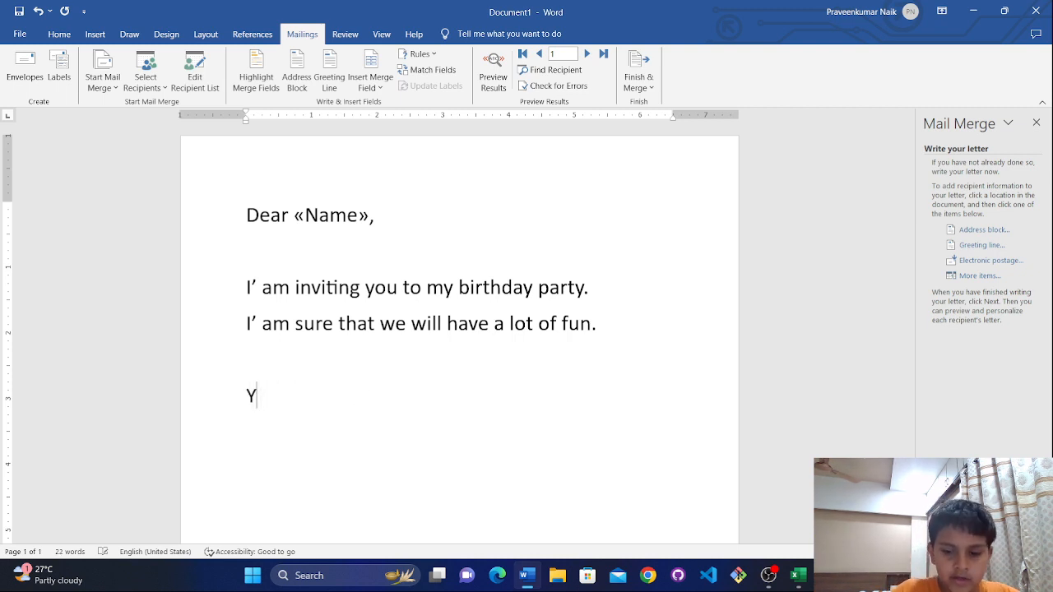
pyautogui.write('our fr')
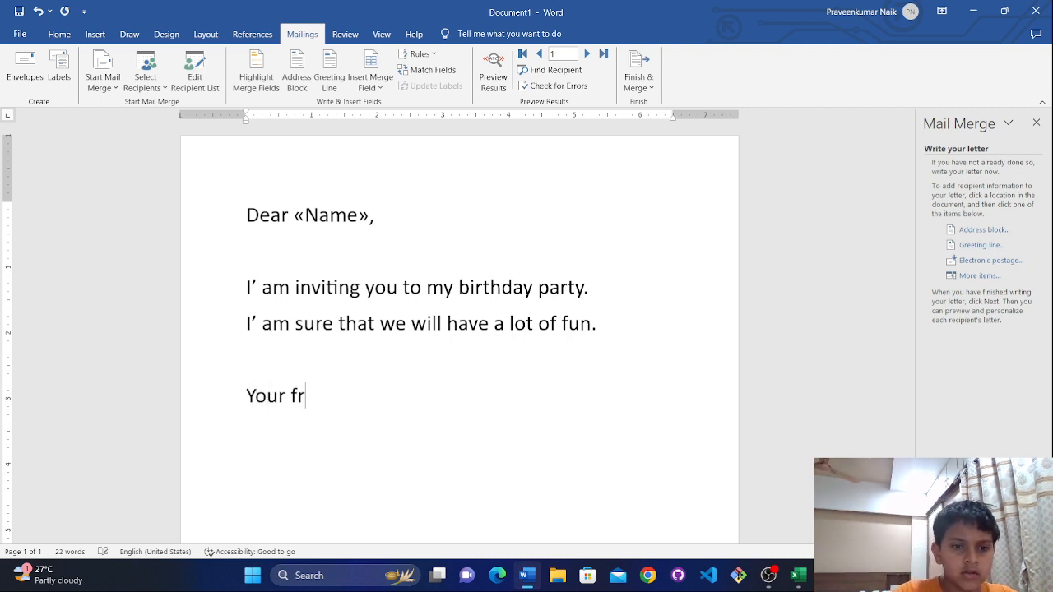
pyautogui.write('iend')
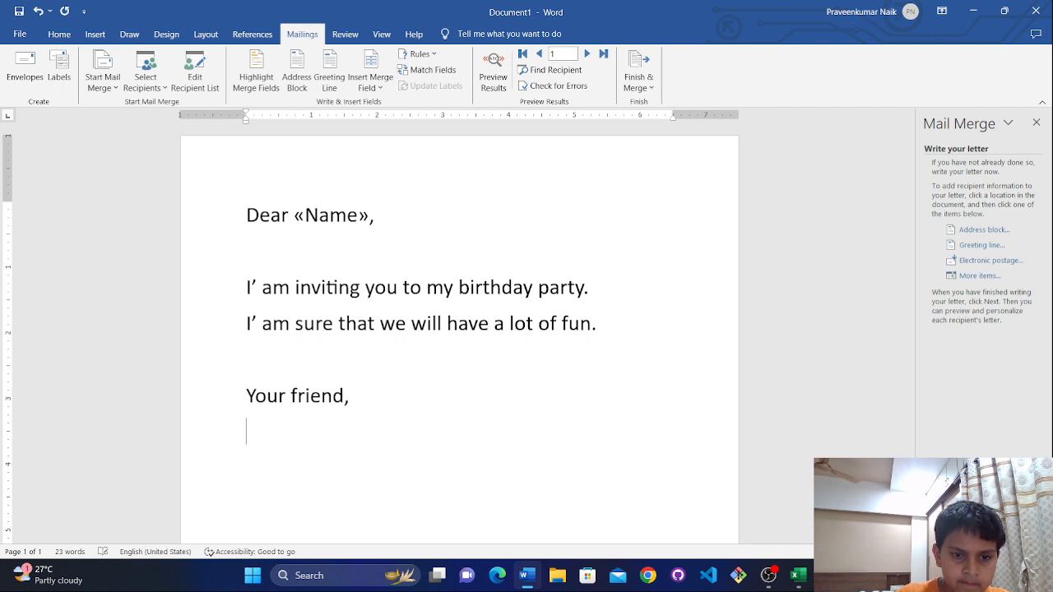
pyautogui.write(',')
pyautogui.press('Return')
pyautogui.write('Atharva')
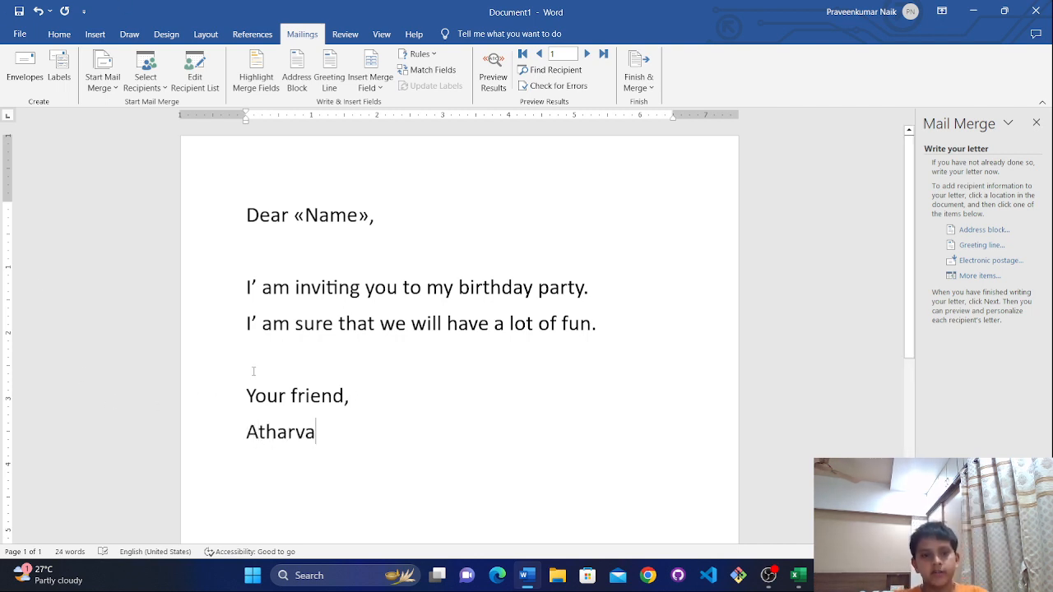
# Insert a new line above the salutation and write the label "Address:" on it.
pyautogui.click(381, 204)
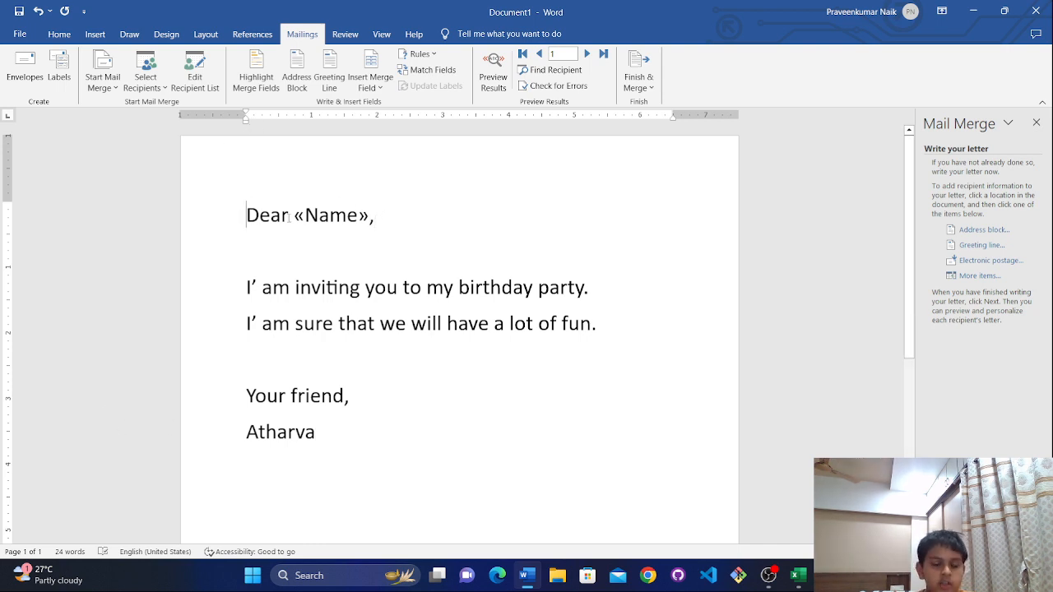
pyautogui.press('Return')
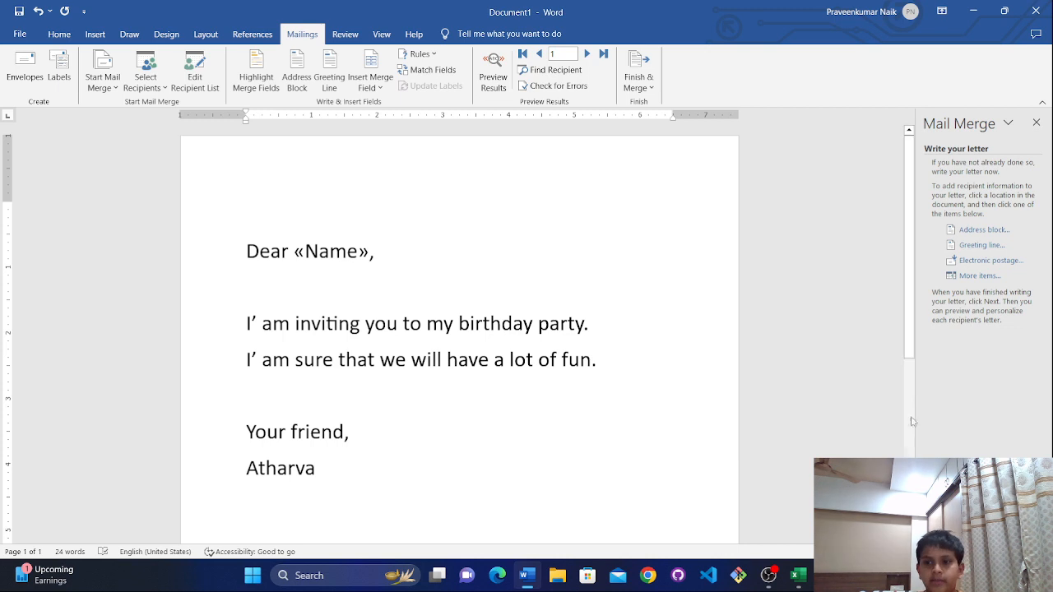
pyautogui.click(450, 194)
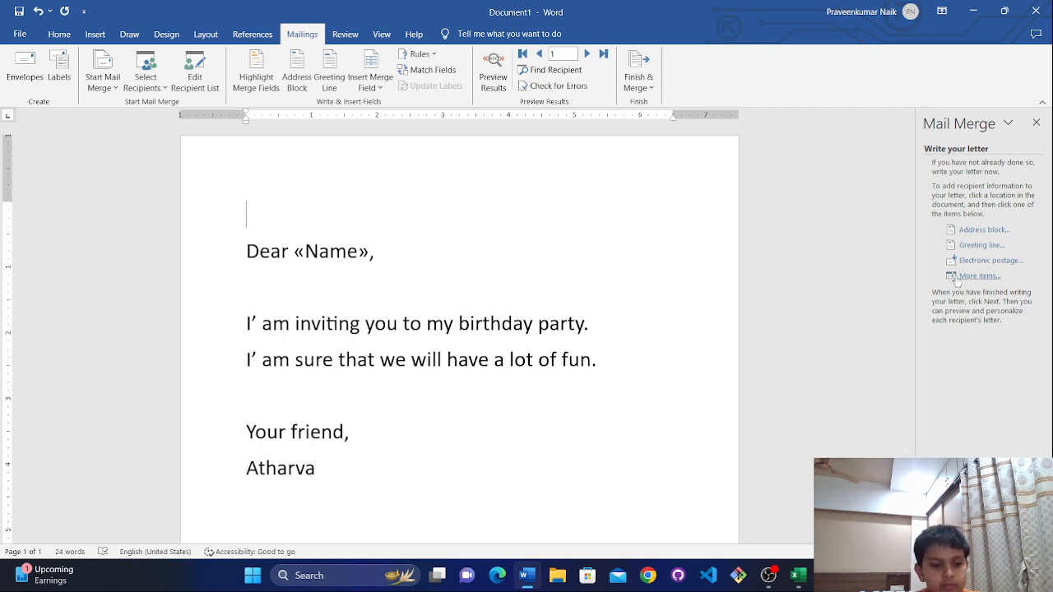
pyautogui.write('Address')
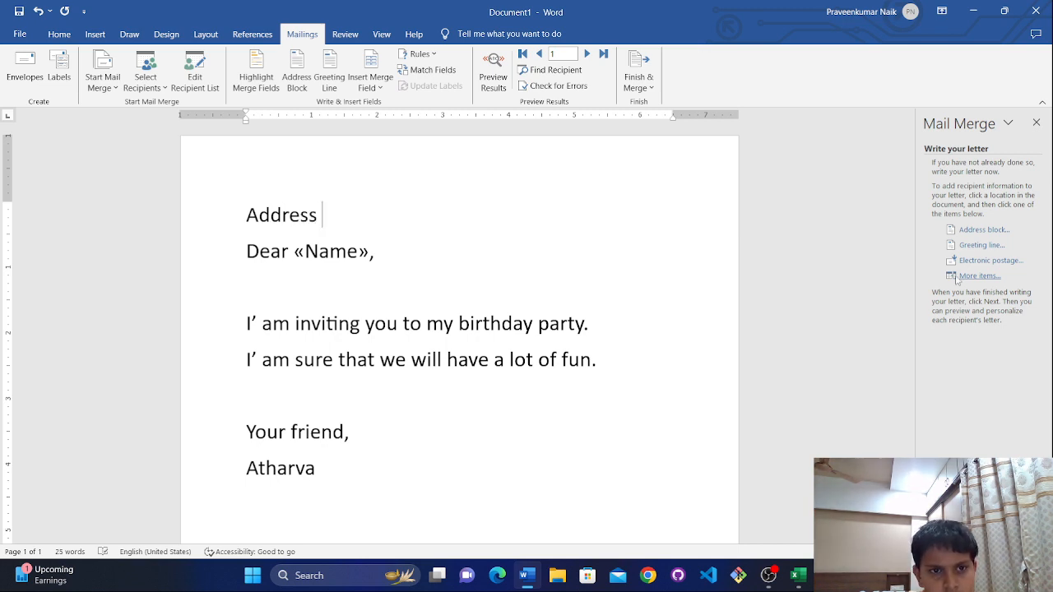
pyautogui.write(':')
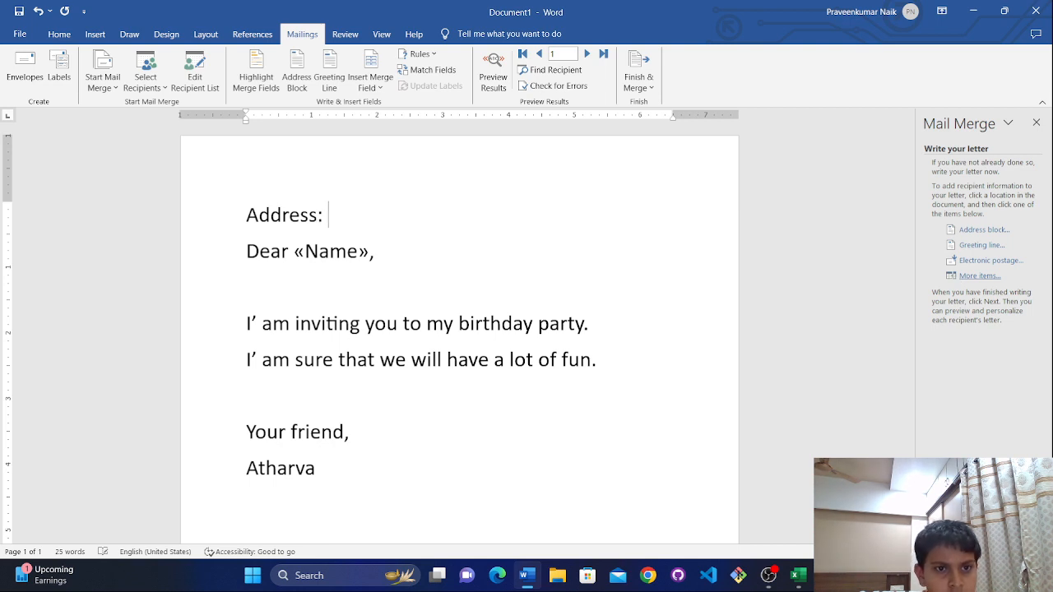
# Insert the Address merge field from the database fields after the "Address:" label.
pyautogui.click(979, 276)
pyautogui.click(545, 235)
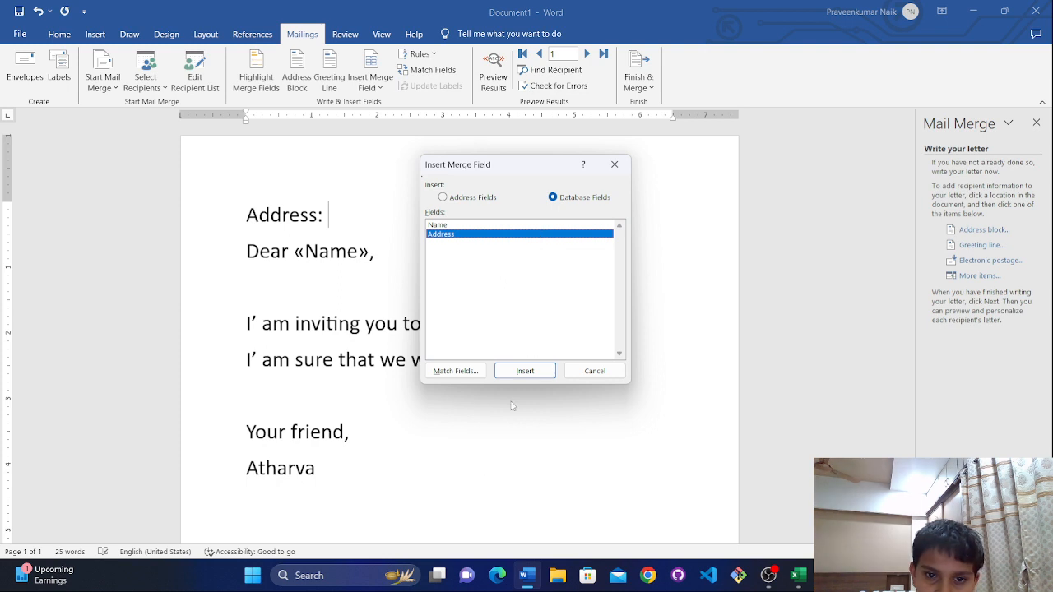
pyautogui.click(509, 371)
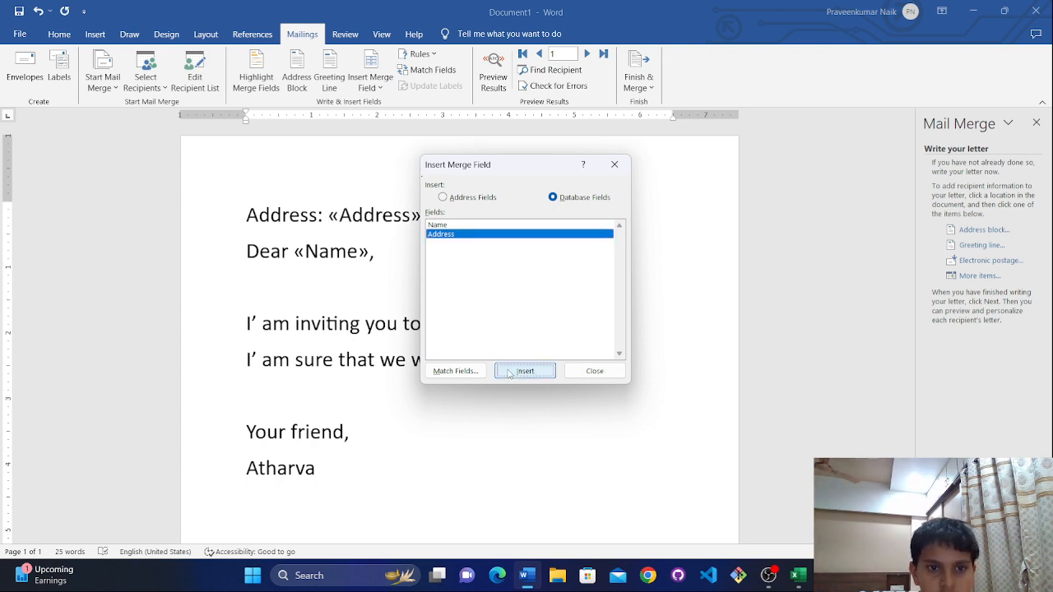
pyautogui.click(611, 166)
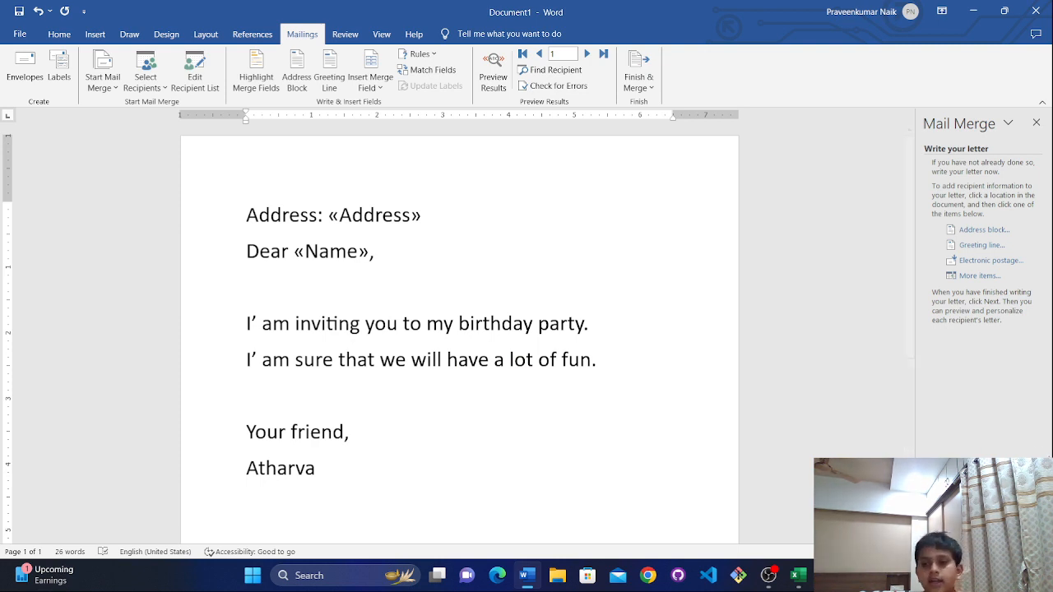
# Proceed to the mail merge stage that previews the letters with the recipients' data.
pyautogui.click(984, 520)
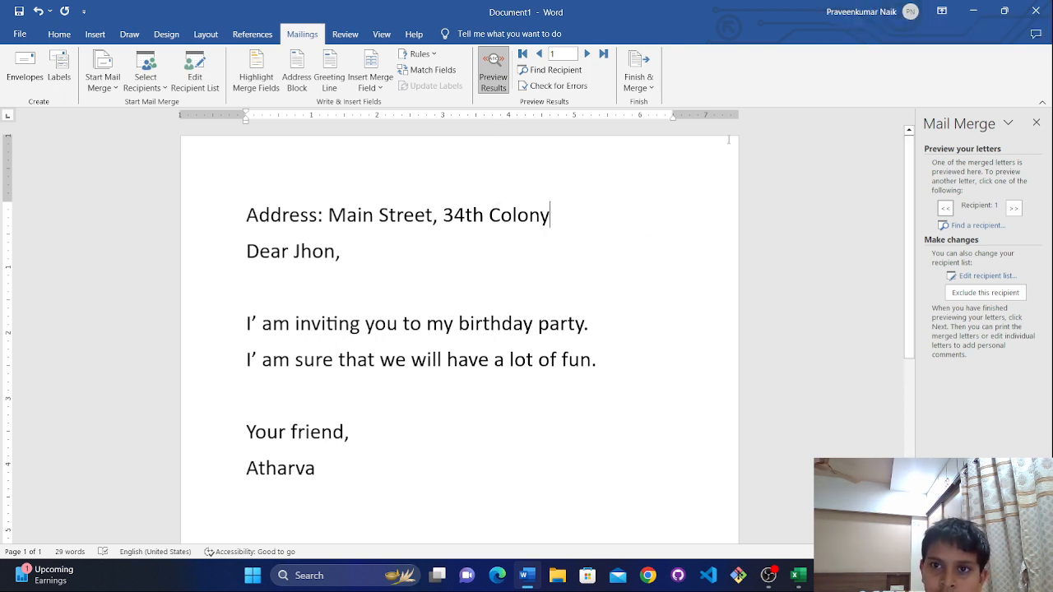
pyautogui.scroll(-1, 729, 92)
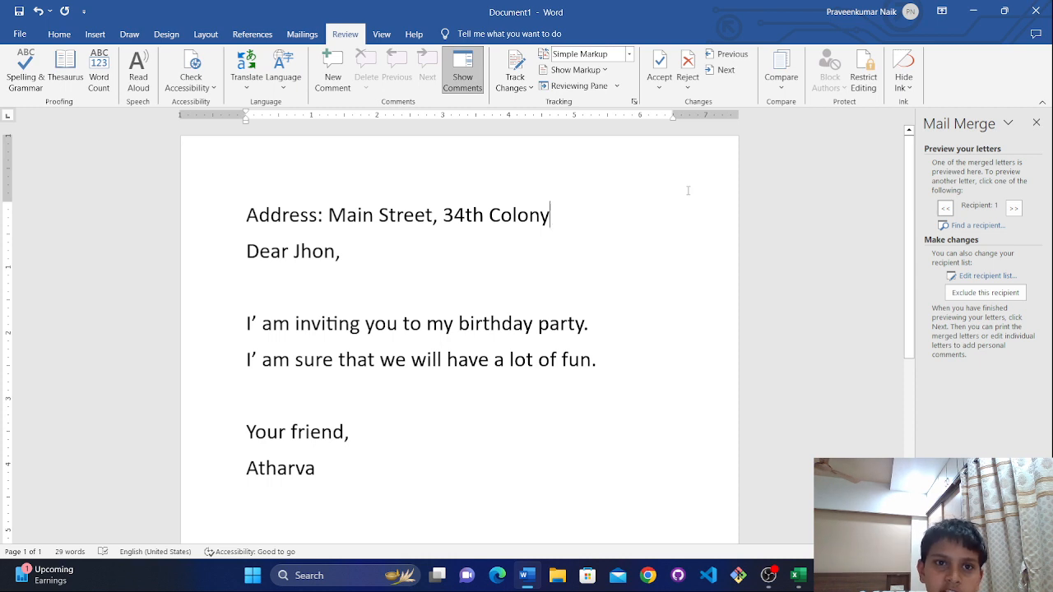
pyautogui.scroll(2, 374, 98)
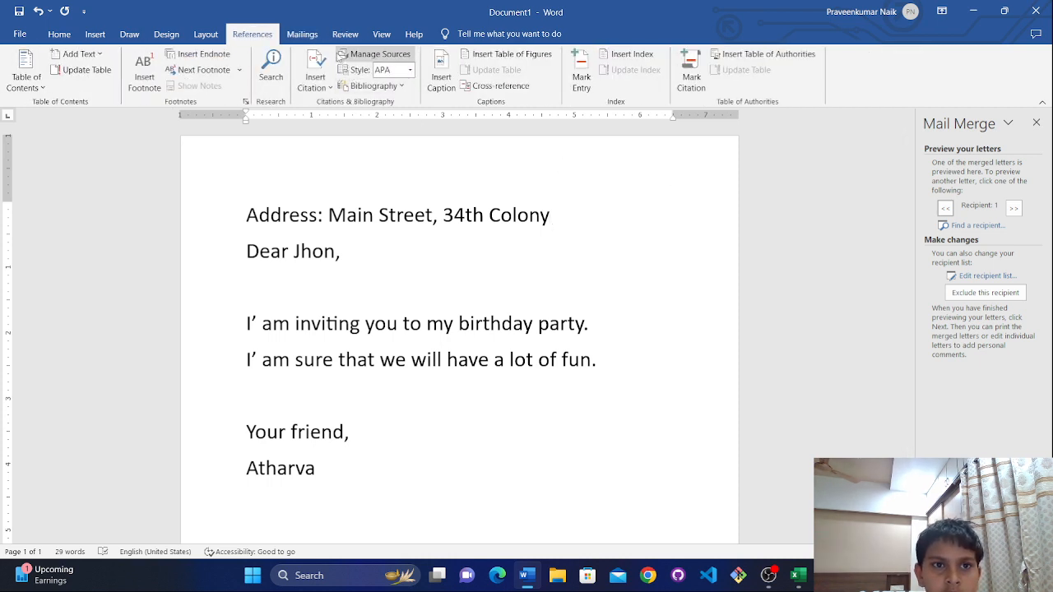
pyautogui.scroll(-1, 325, 49)
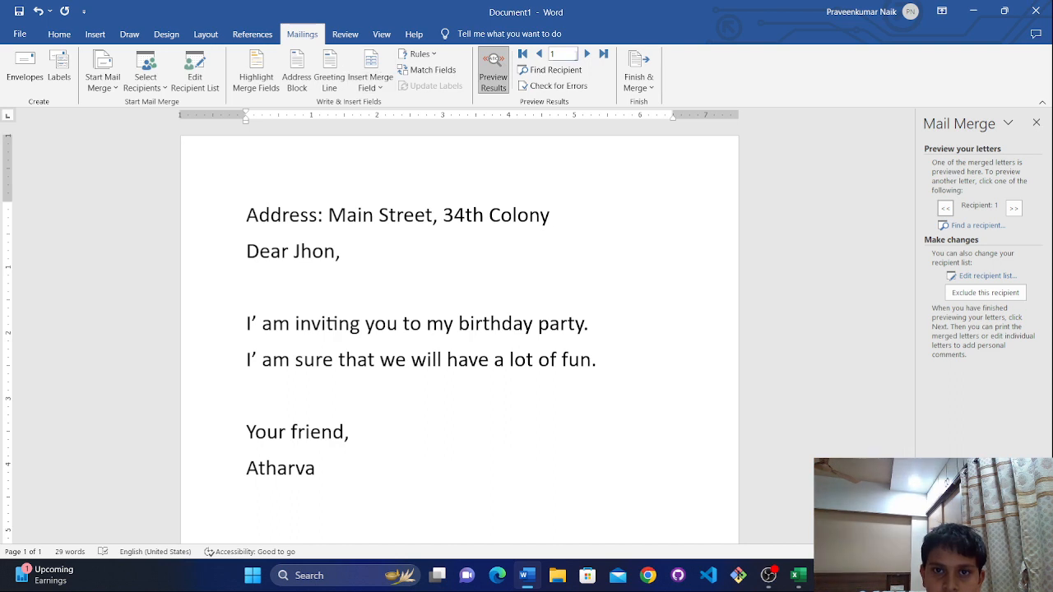
# Preview the merged letters for recipients 2 and 3, return to recipient 1 and review that letter's text.
pyautogui.click(587, 53)
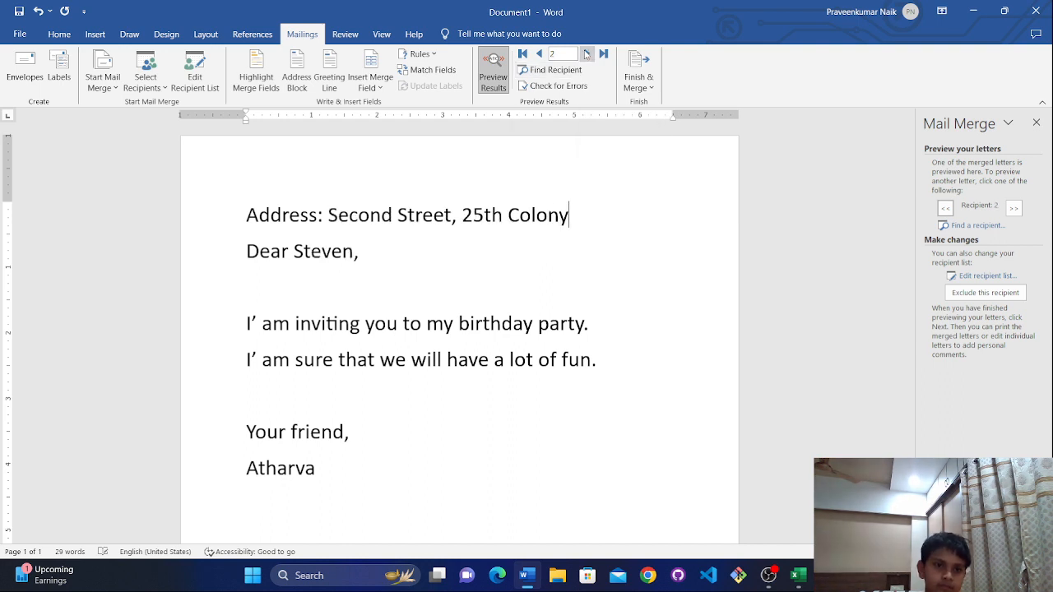
pyautogui.click(586, 53)
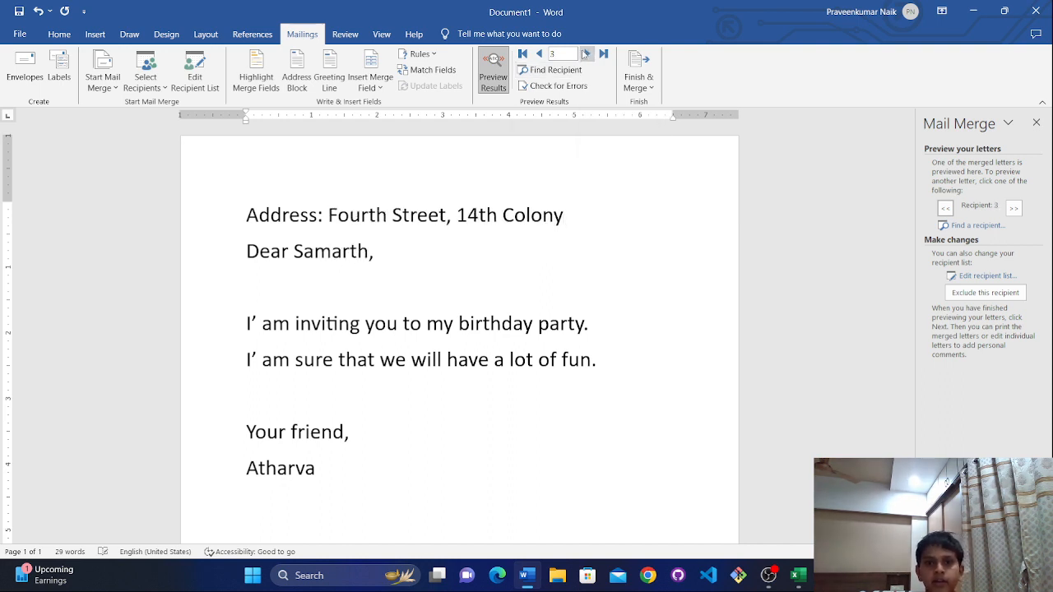
pyautogui.click(539, 53)
pyautogui.click(539, 54)
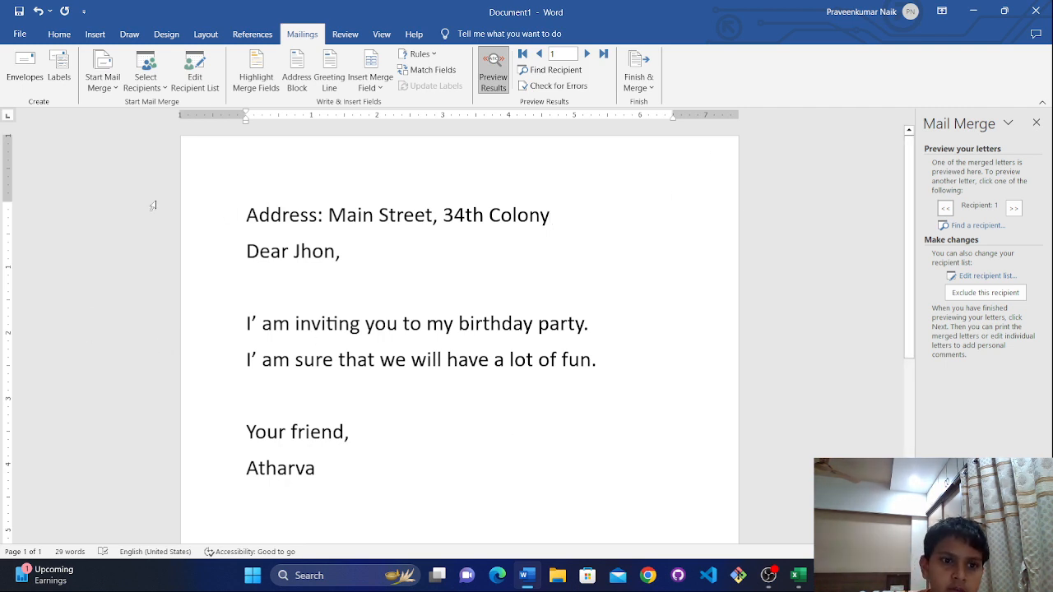
pyautogui.moveTo(246, 212); pyautogui.dragTo(626, 429)
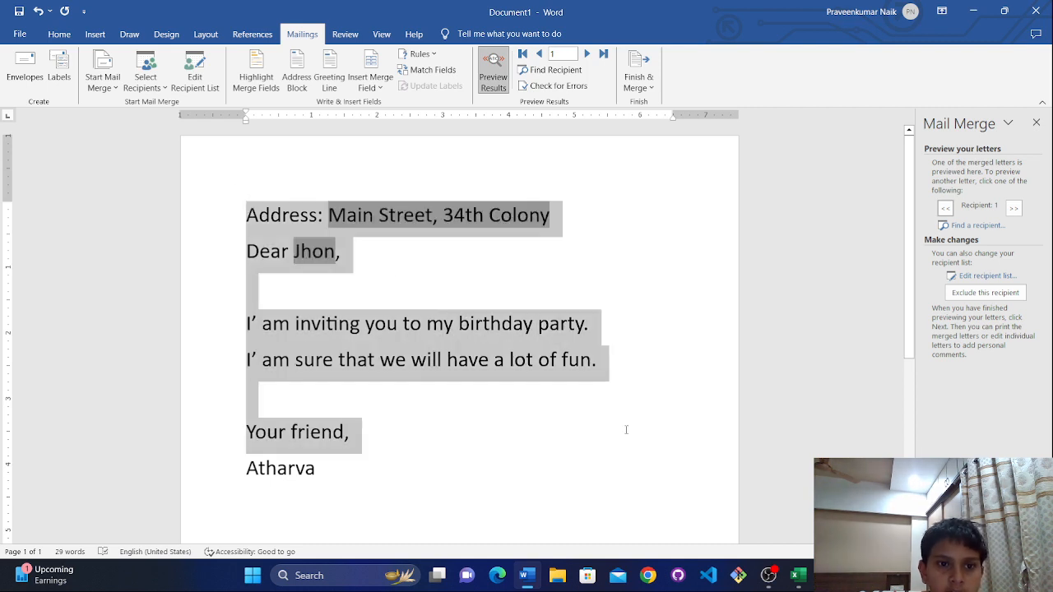
pyautogui.click(383, 278)
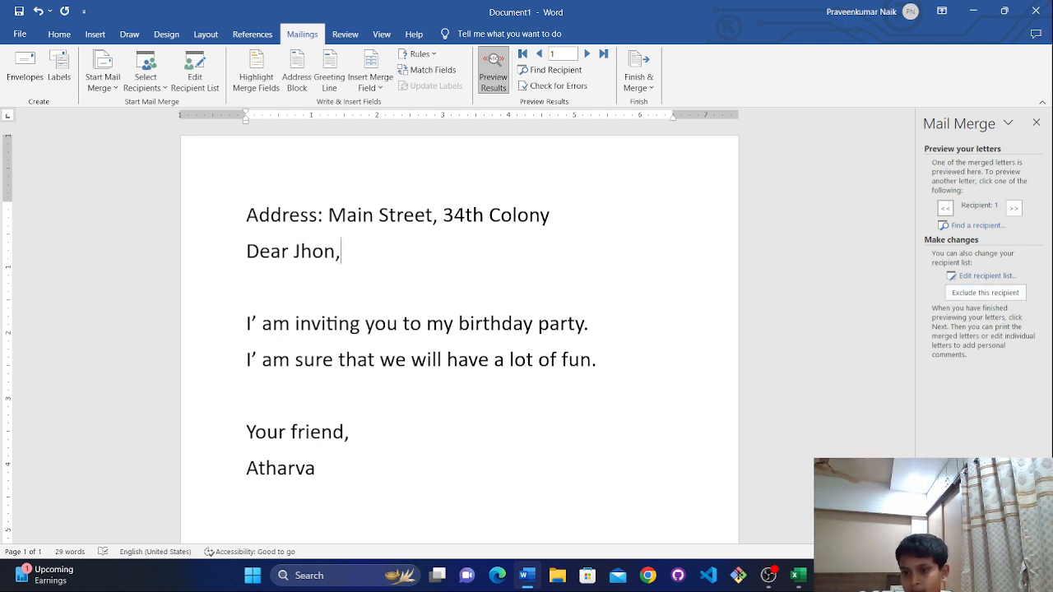
# Advance the mail merge to its completion stage and close the wizard.
pyautogui.click(982, 519)
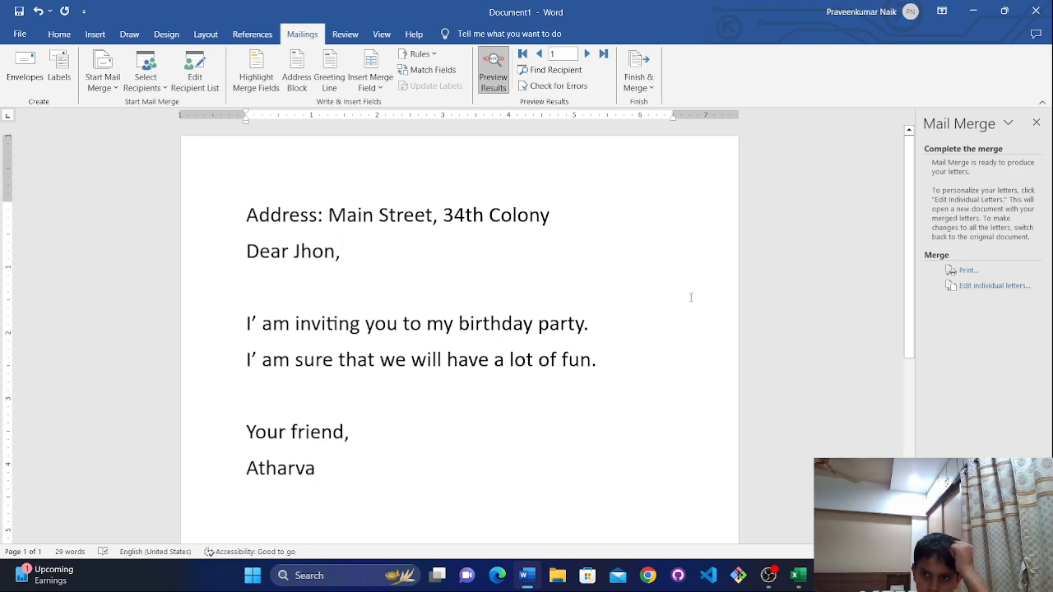
pyautogui.click(1035, 123)
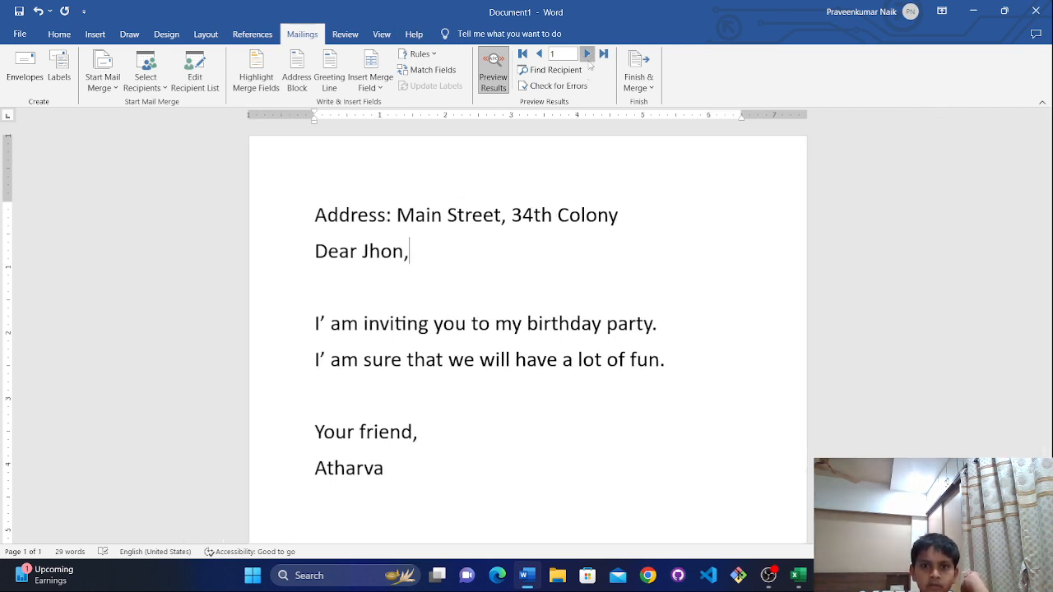
# Check the finished letters once more by going forward to recipient 3 and back to recipient 1.
pyautogui.click(586, 54)
pyautogui.click(587, 54)
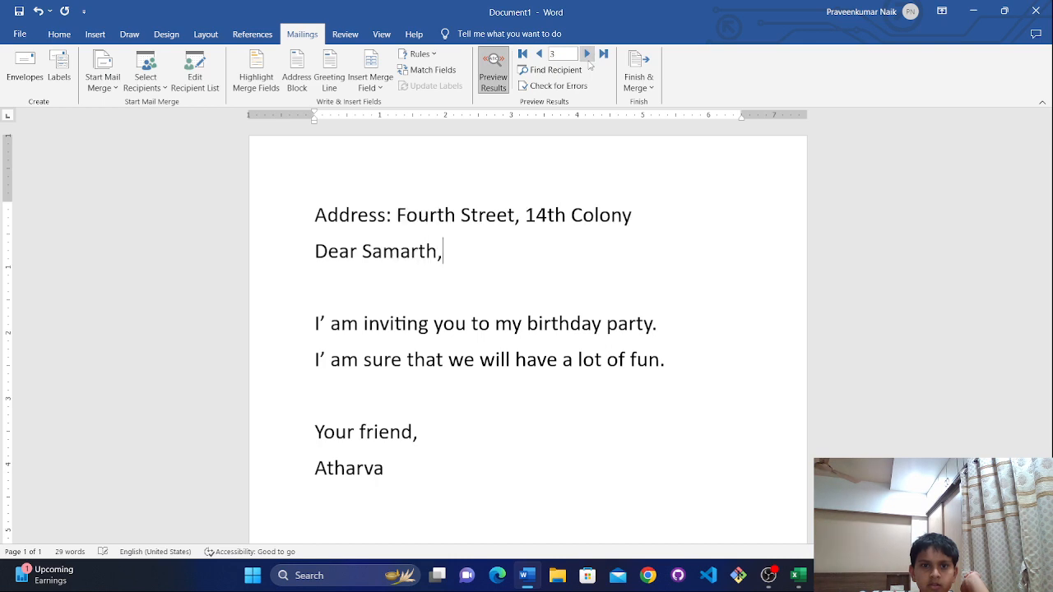
pyautogui.click(539, 56)
pyautogui.click(539, 56)
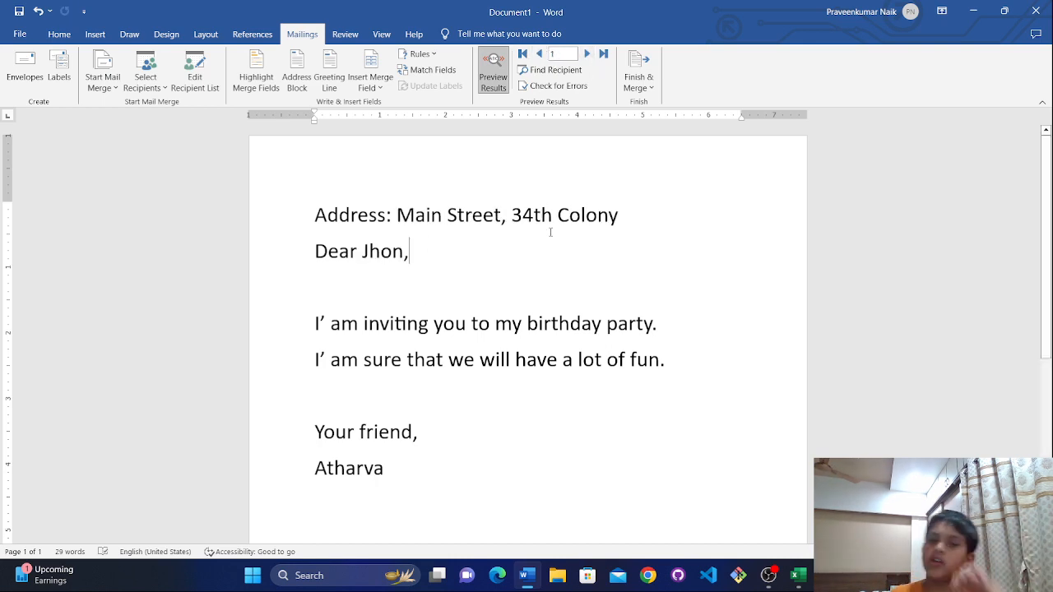